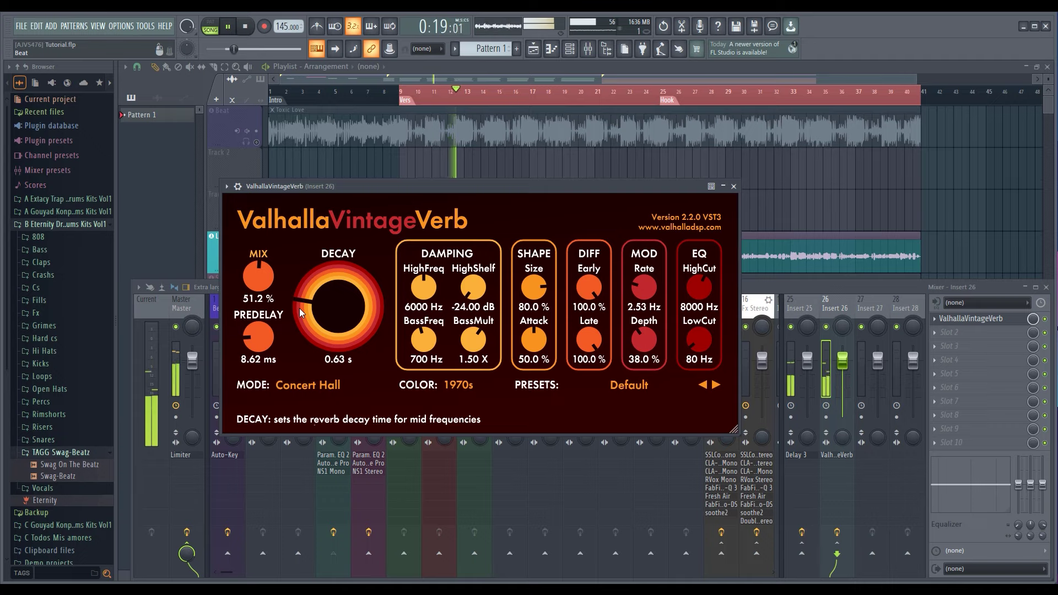
drag(299, 308, 301, 313)
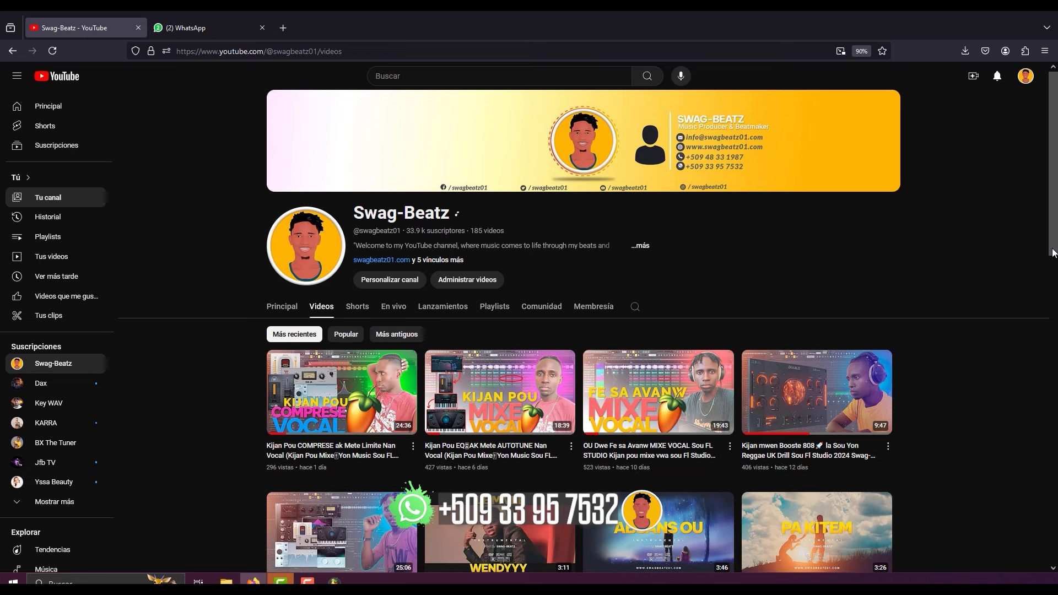
scroll(660, 302, down, 1)
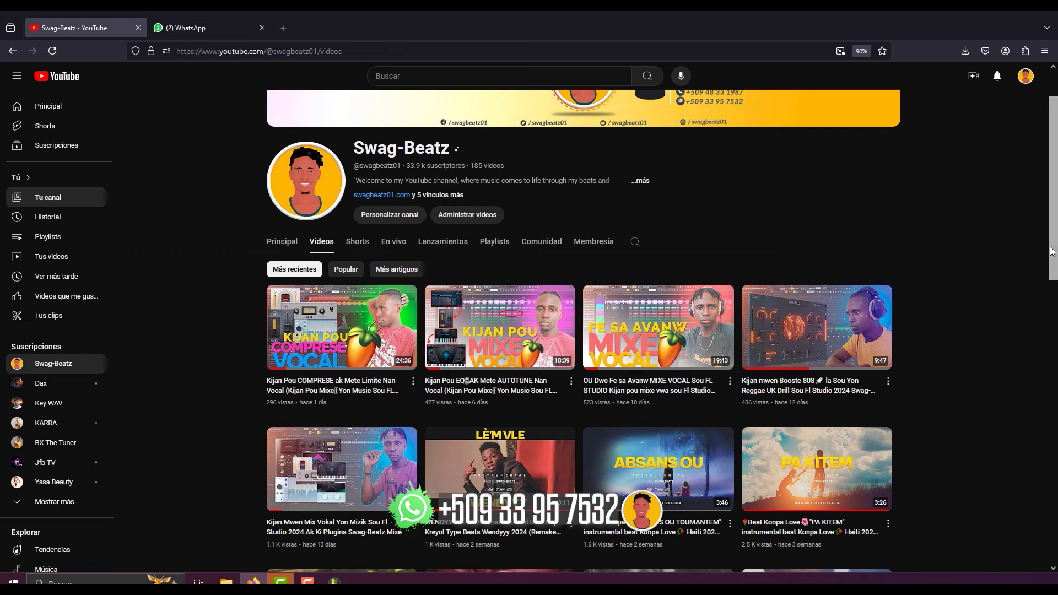
scroll(1051, 251, up, 2)
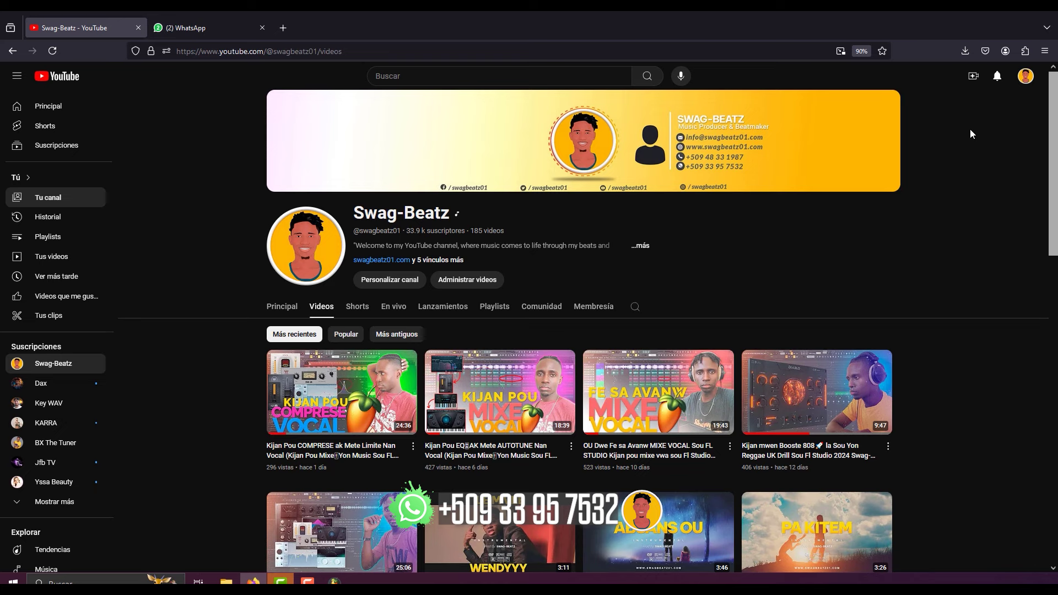
Minimize the browser and the file explorer window and switch to the Tutorial project in FL Studio
click(991, 12)
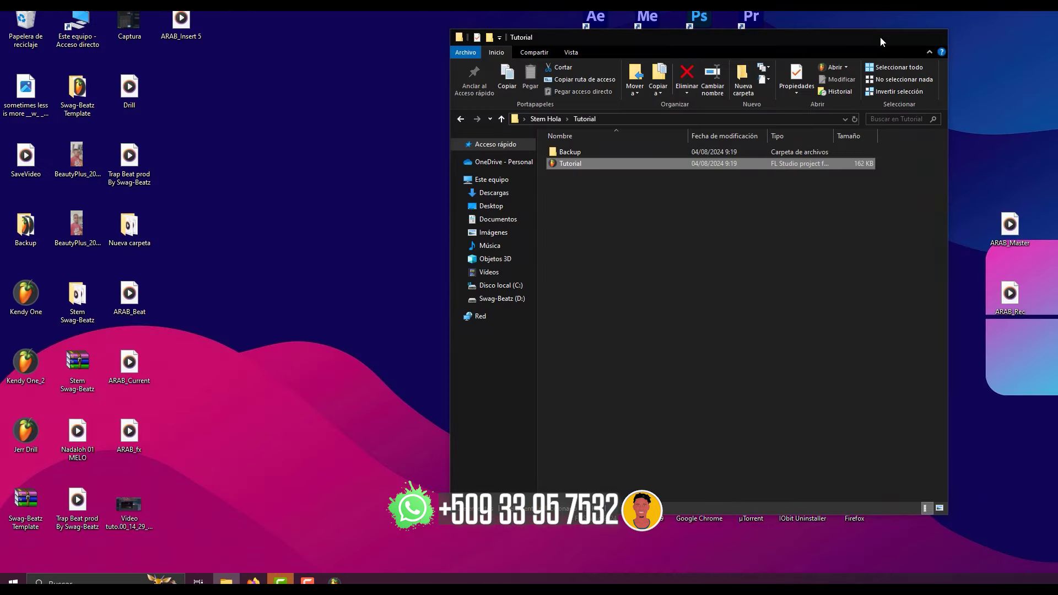
click(935, 37)
click(334, 581)
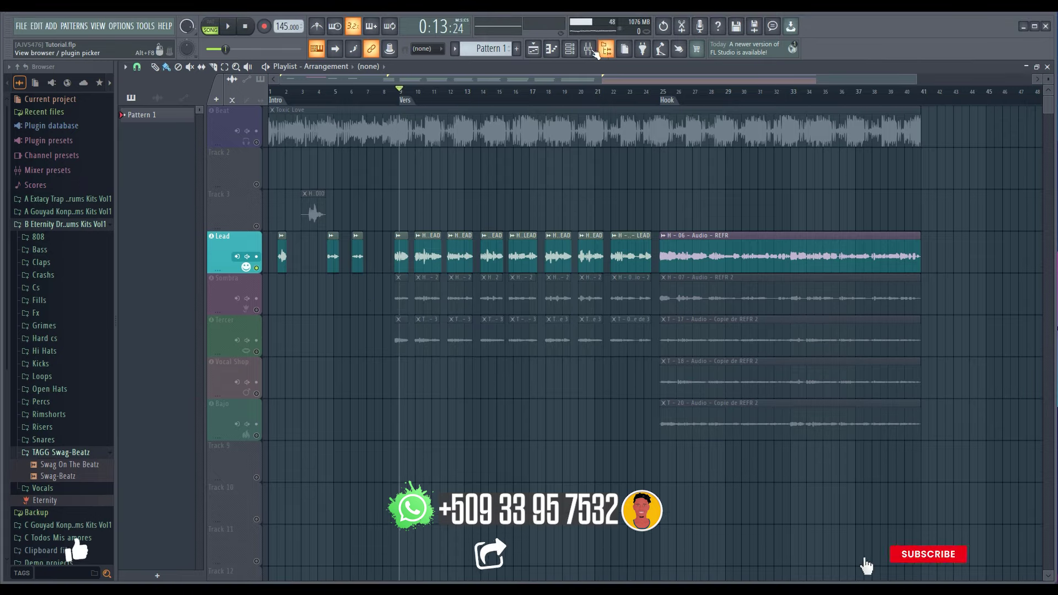
Look at the effect slots of the Fx Mono and Fx Stereo mixer tracks, then return to the playlist
click(588, 48)
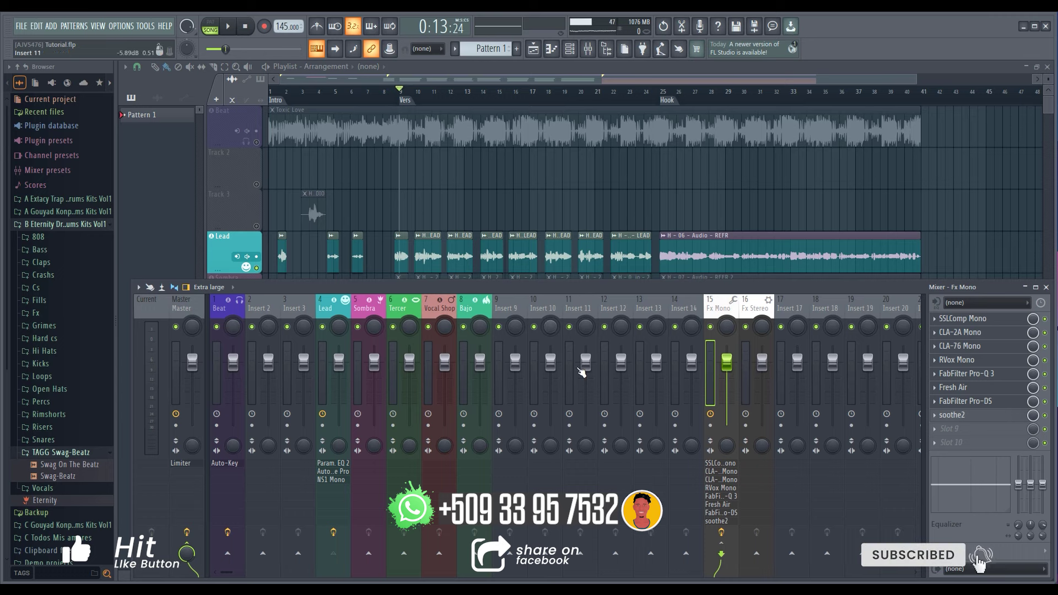
click(742, 358)
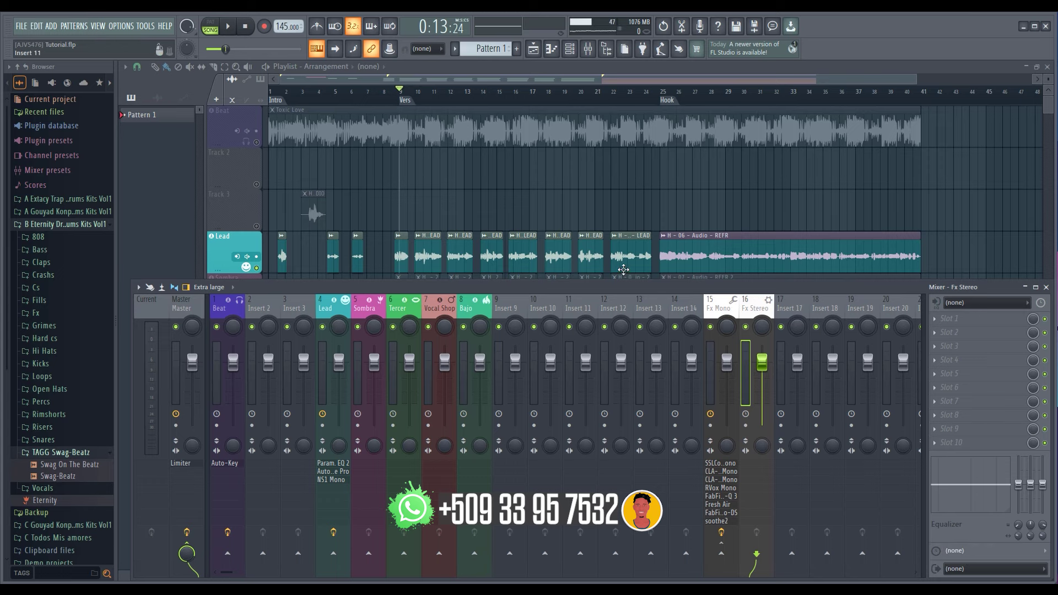
key(F9)
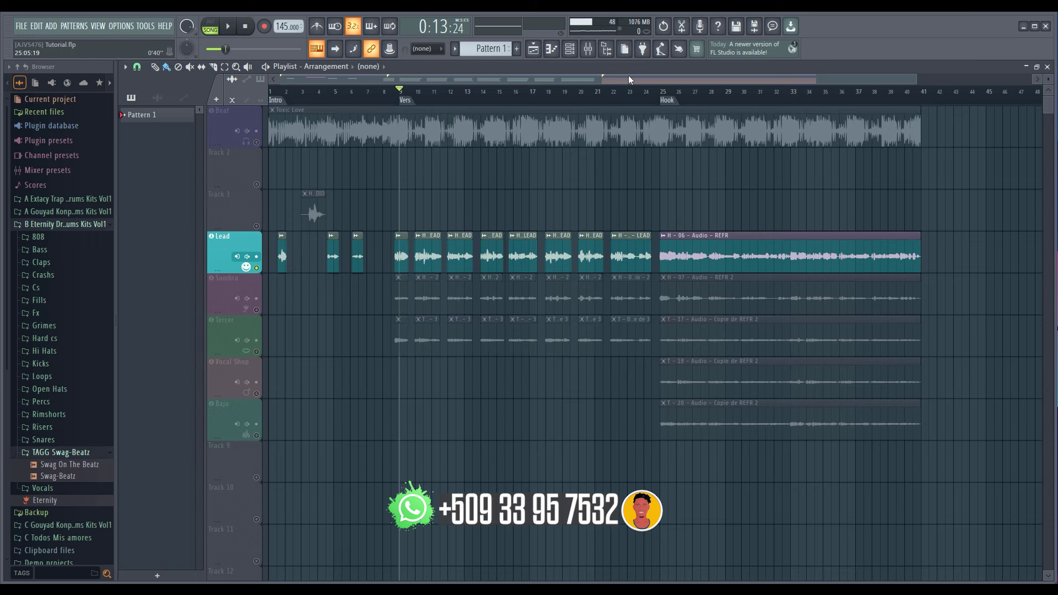
click(587, 48)
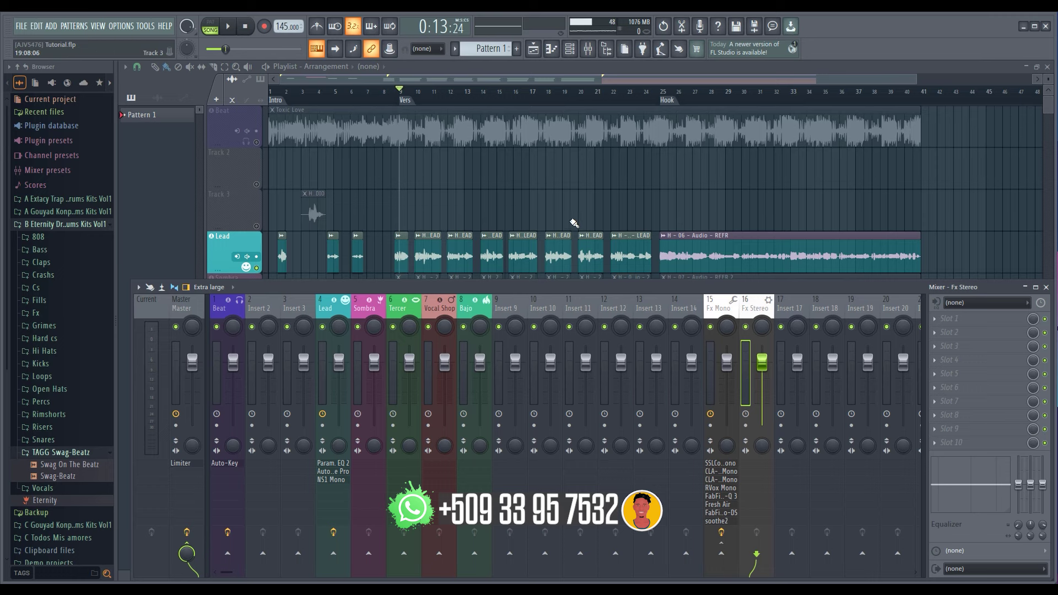
key(F9)
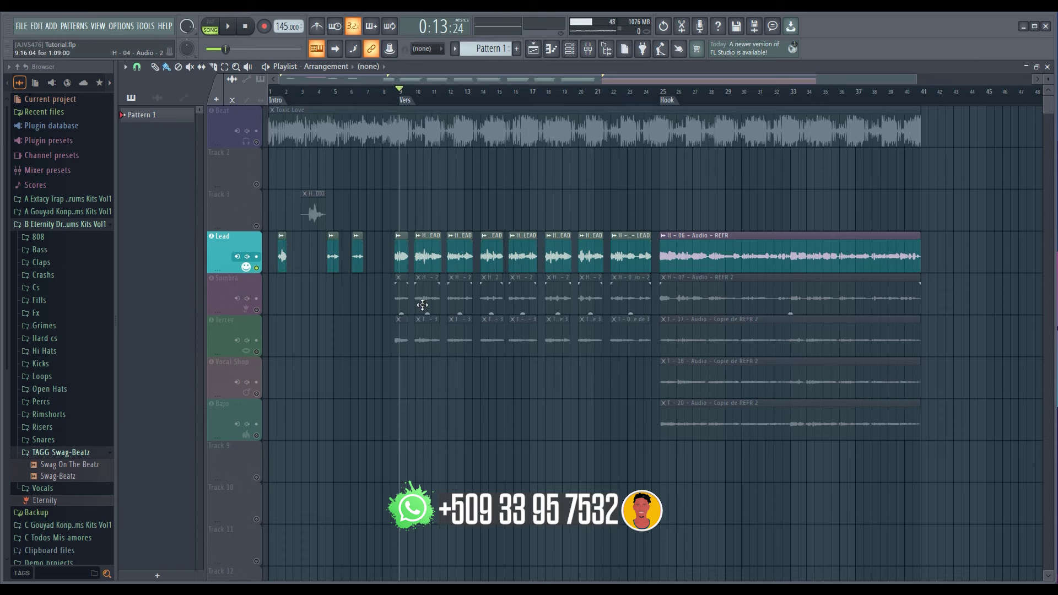
Solo the Sombra track in the playlist and play a few bars of it from the Vers marker
click(257, 310)
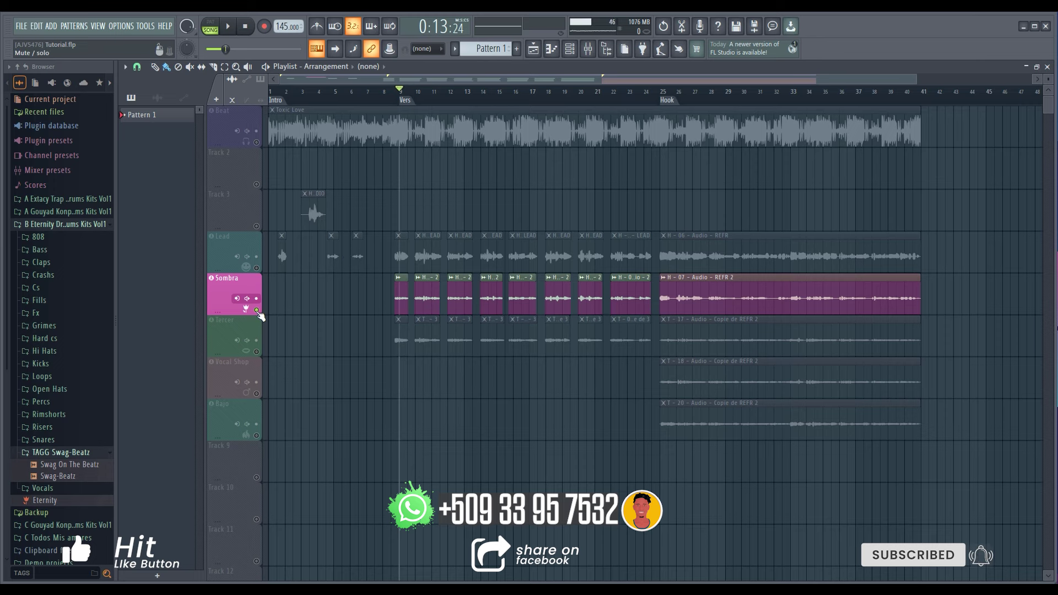
key(space)
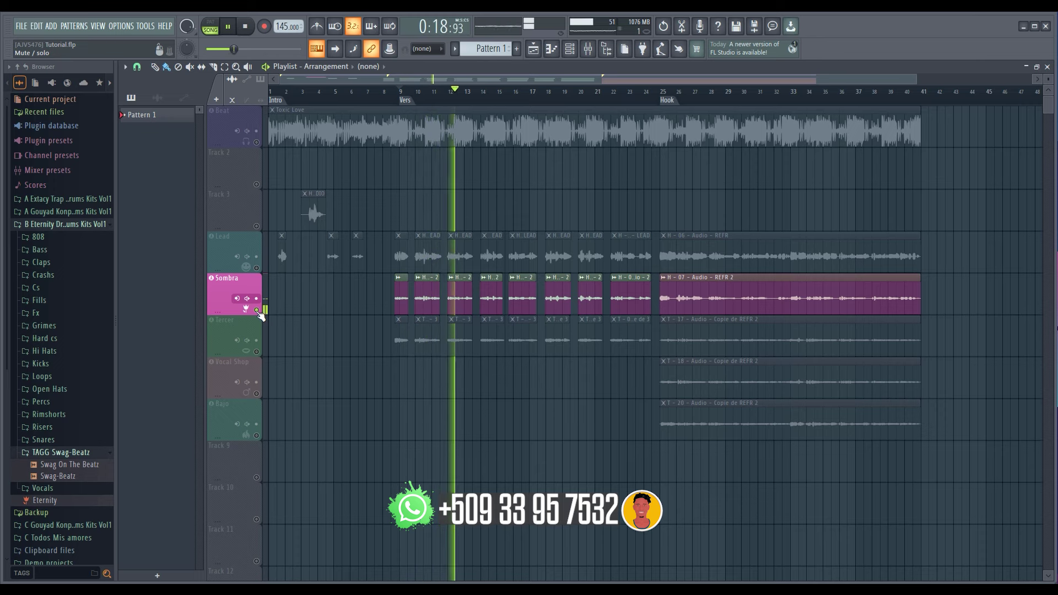
key(space)
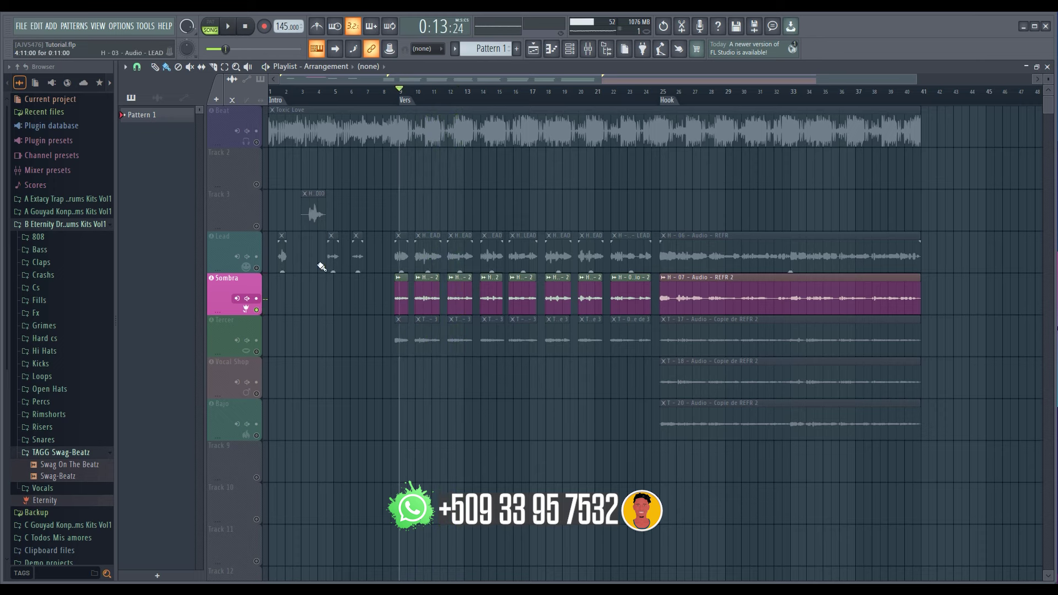
Review the settings of the Lead mixer track's Fruity parametric EQ 2, Auto-Tune Pro and NS1 Mono effects
click(590, 52)
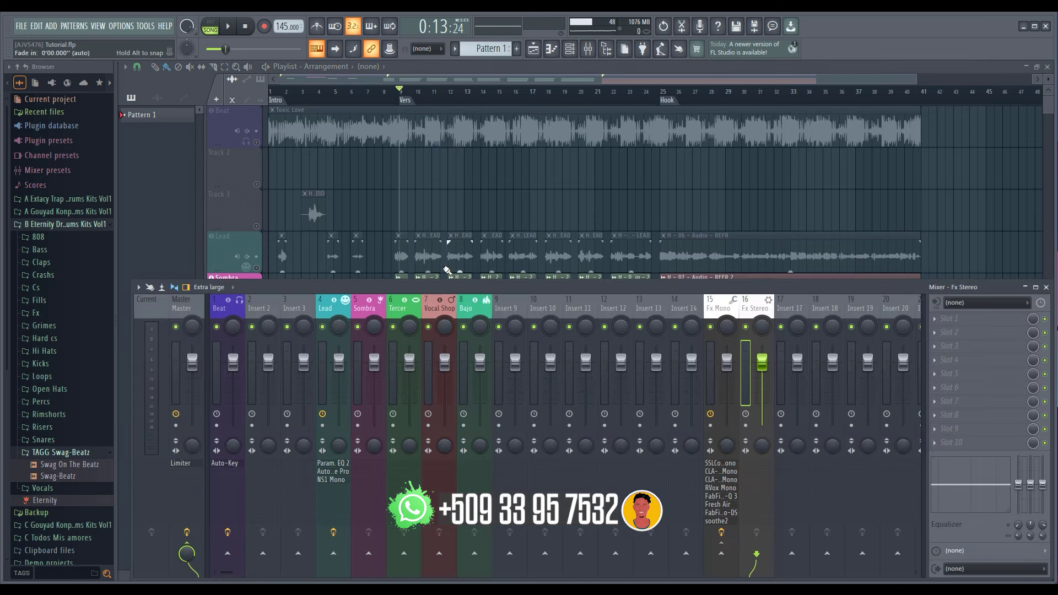
click(359, 362)
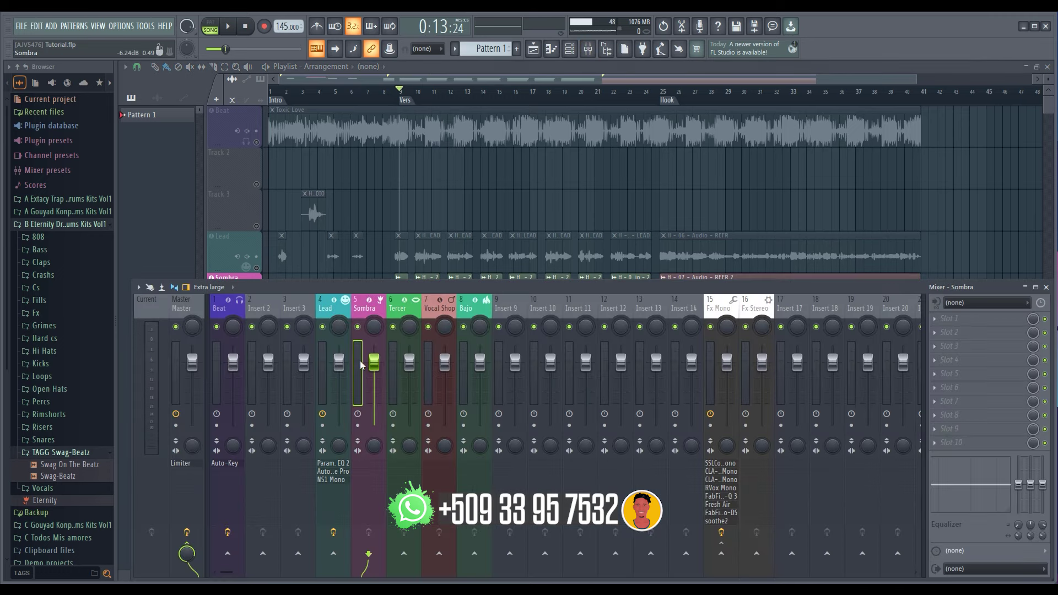
click(329, 386)
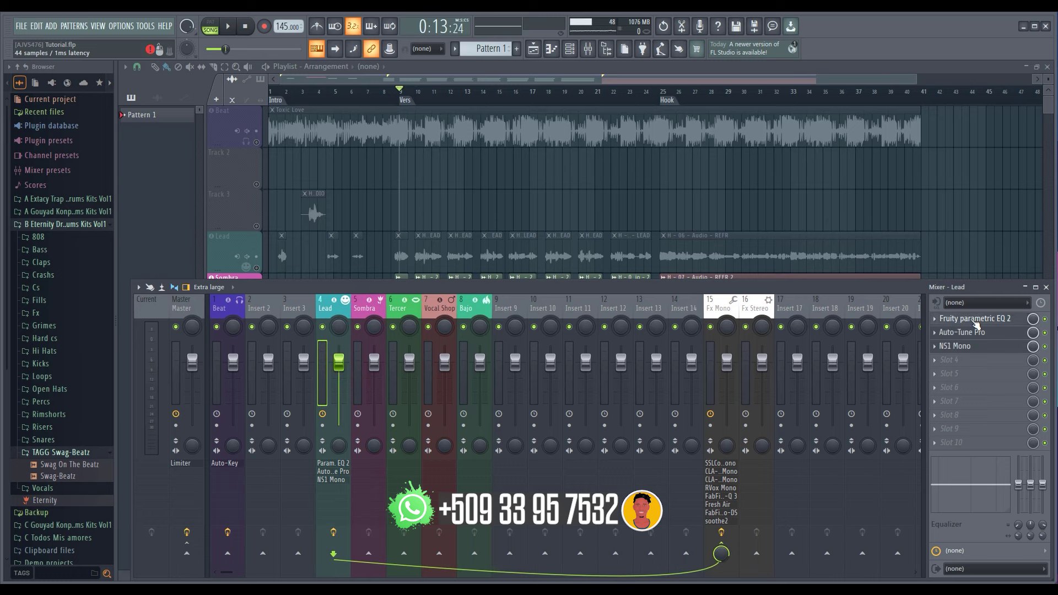
click(973, 324)
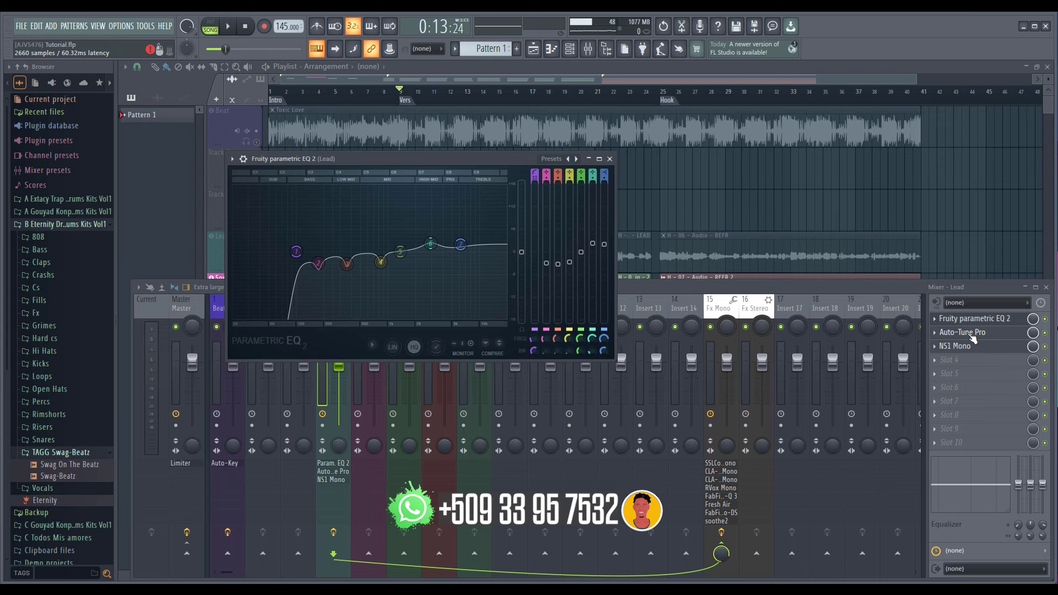
click(972, 335)
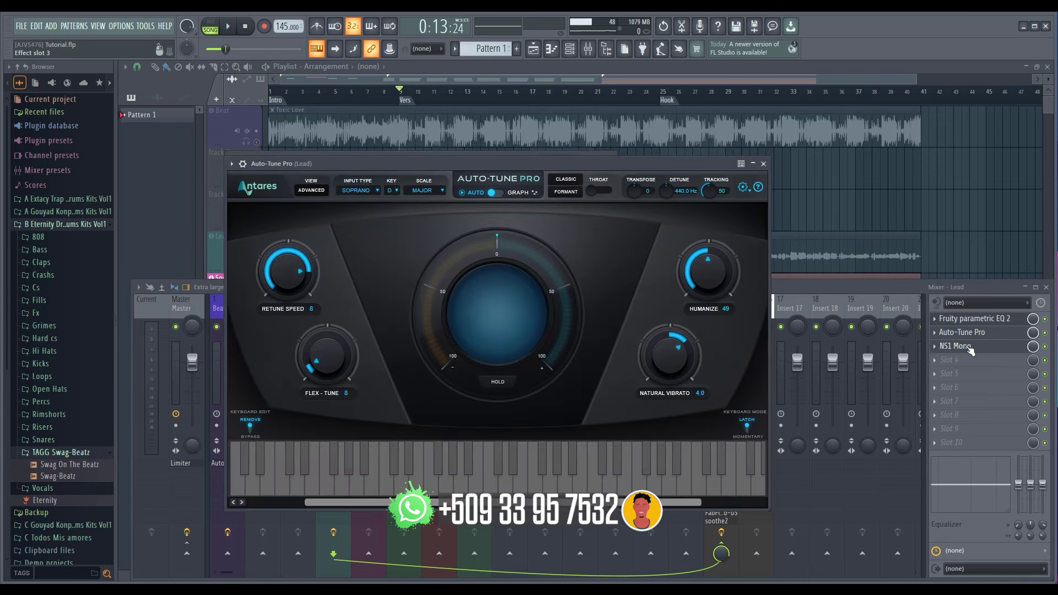
click(969, 347)
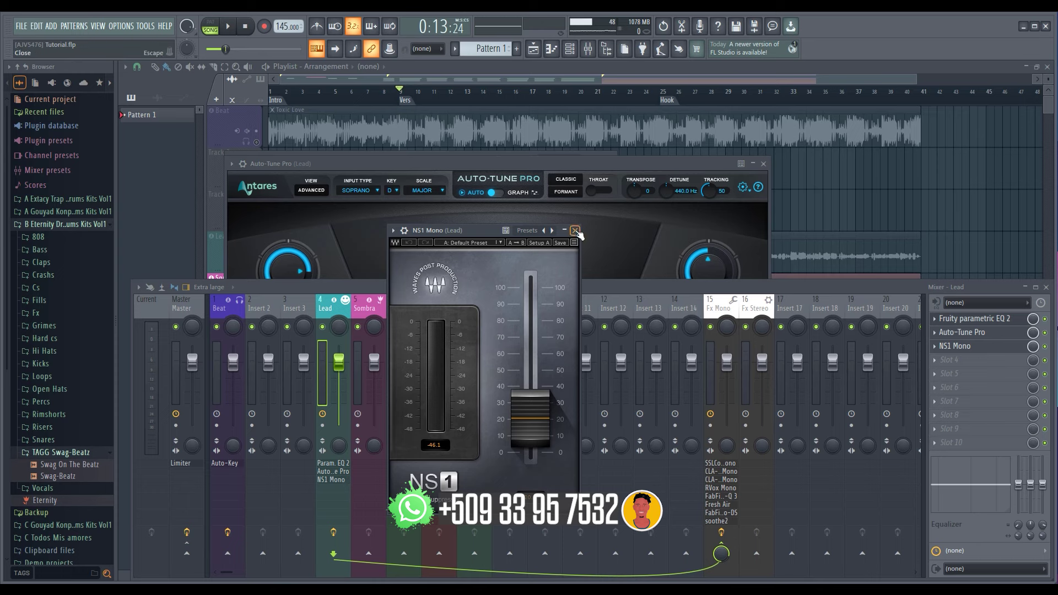
click(575, 231)
Load Fruity parametric EQ 2 into the first effect slot of the Sombra mixer track and enlarge its window
click(363, 391)
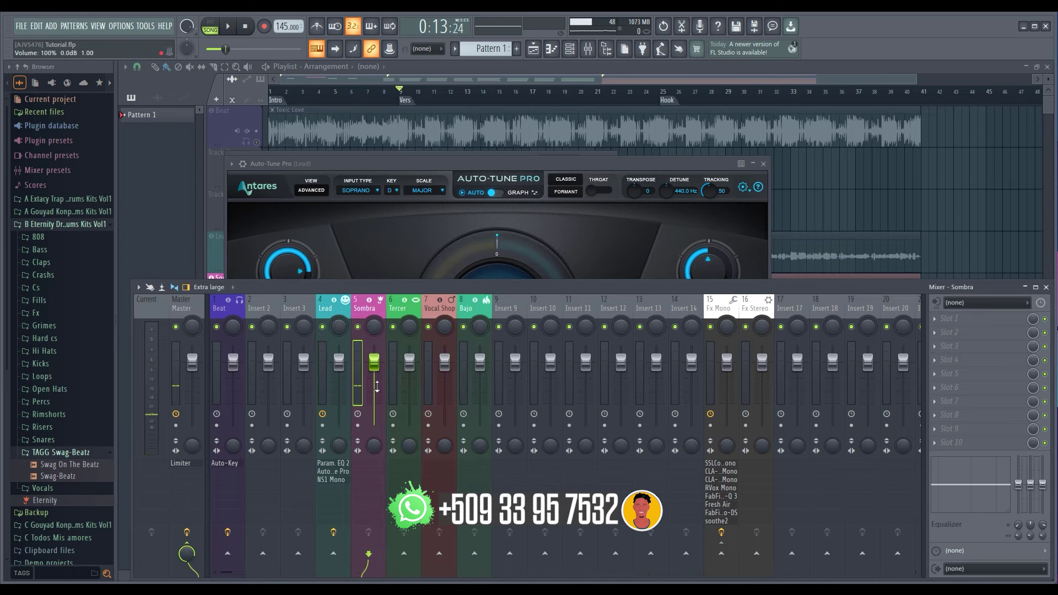
click(953, 318)
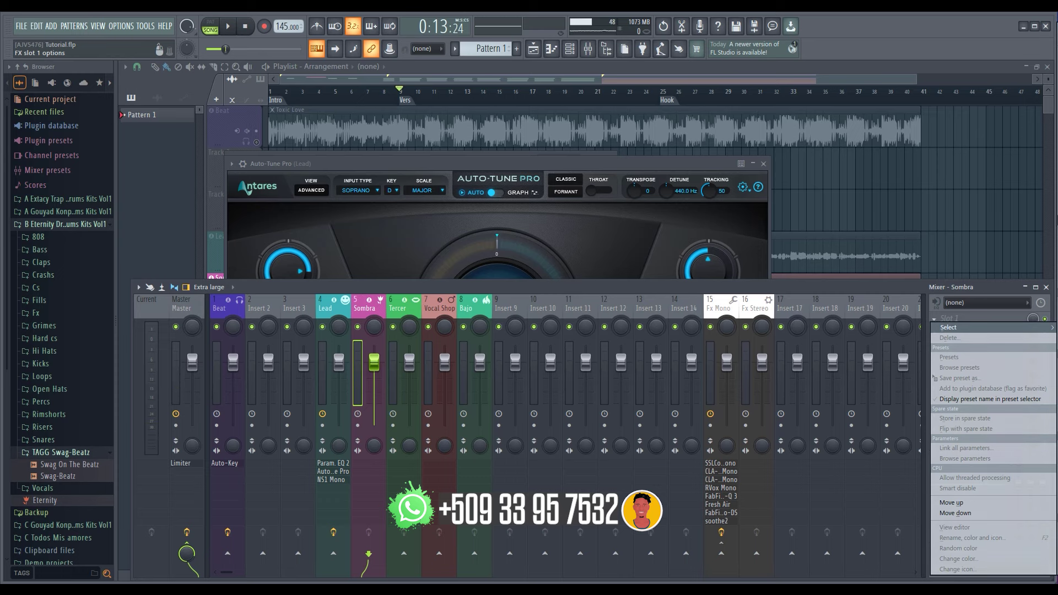
click(1008, 357)
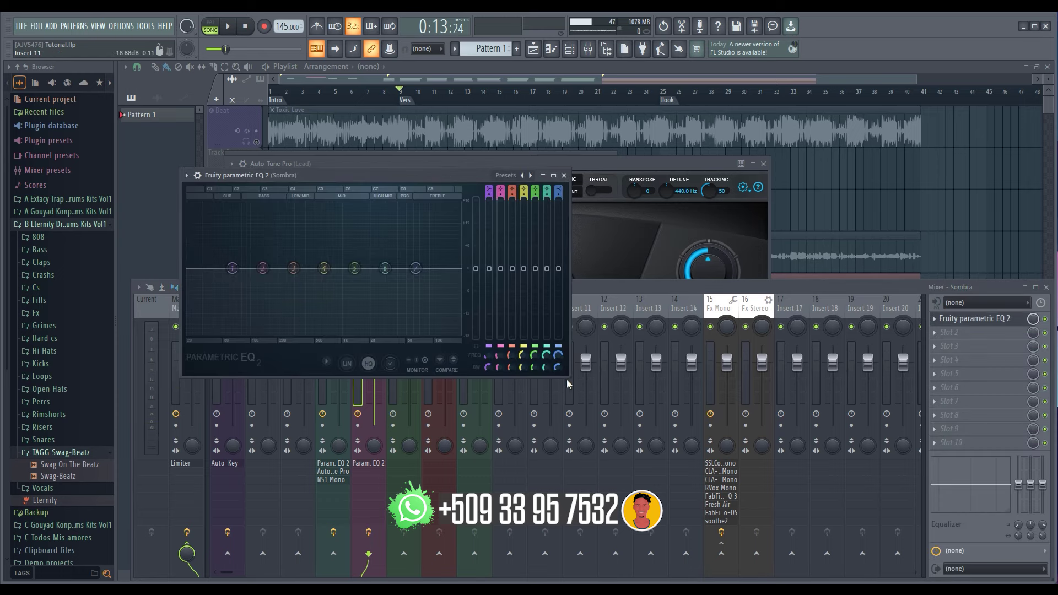
drag(569, 378, 796, 497)
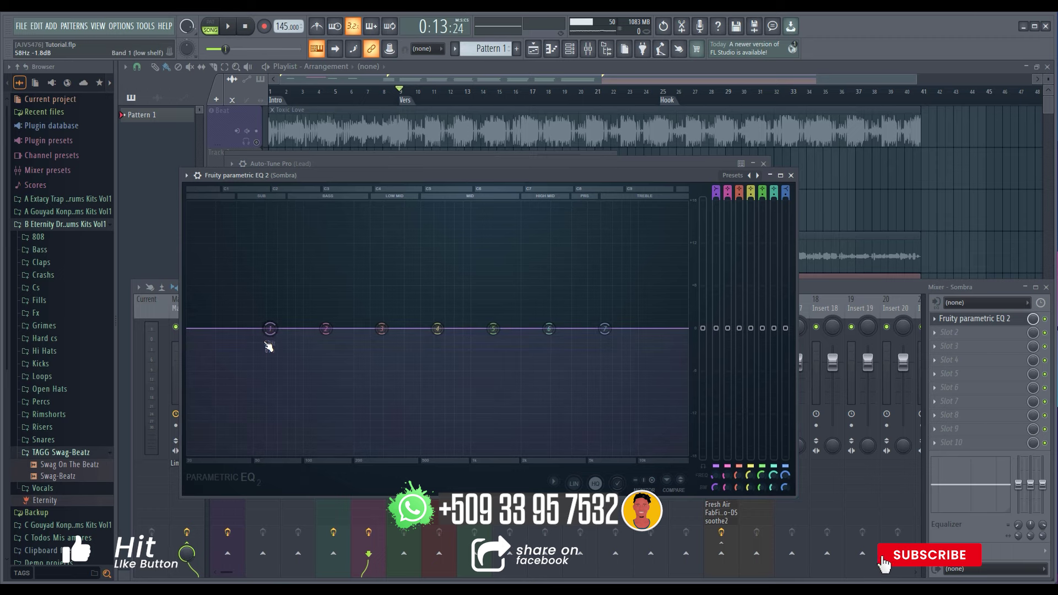
Change band 1 of the Sombra EQ to a high-pass filter with a steeper slope while the track plays
key(space)
right_click(271, 331)
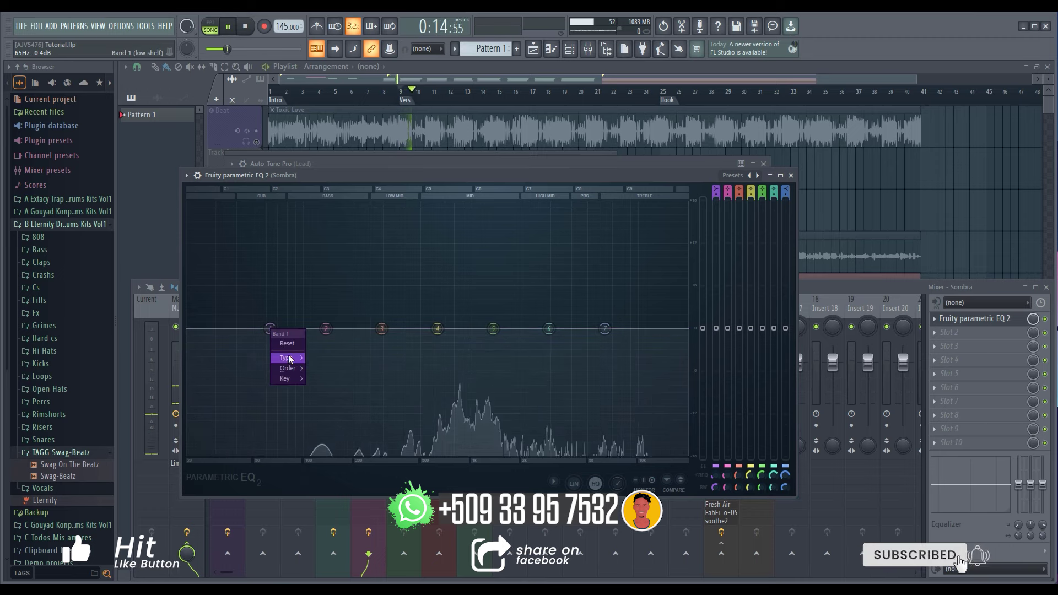
mouse_move(286, 358)
click(329, 389)
right_click(270, 330)
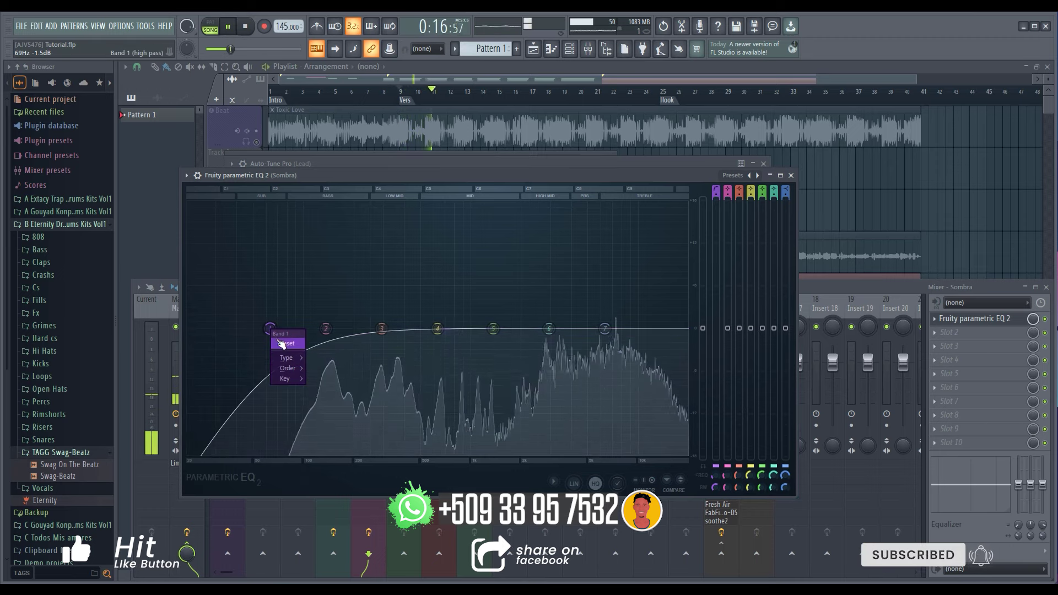
click(333, 374)
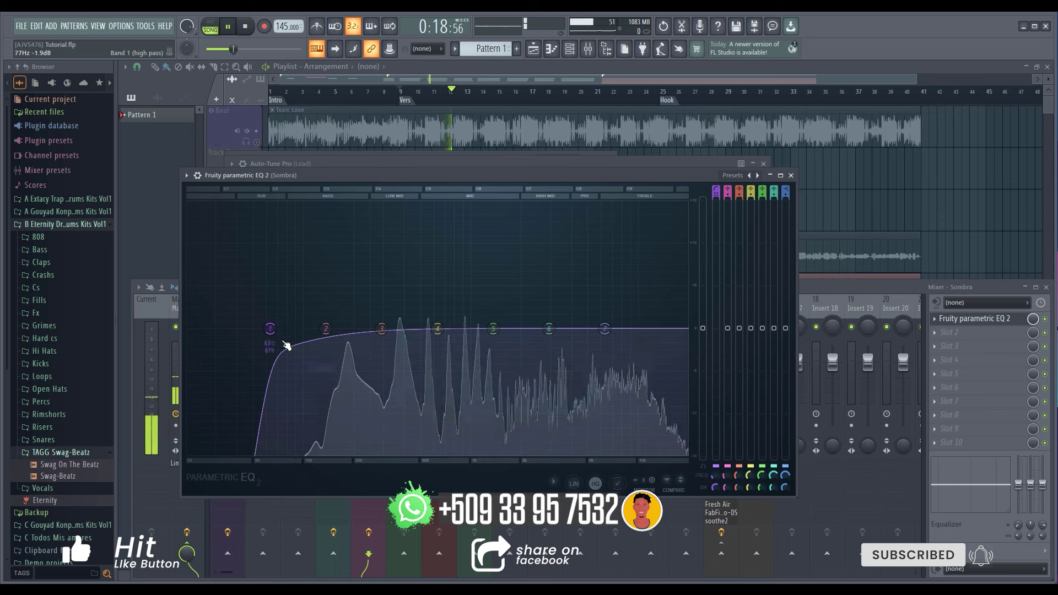
Raise the high-pass cutoff of band 1 to about 106 Hz
drag(270, 329, 309, 329)
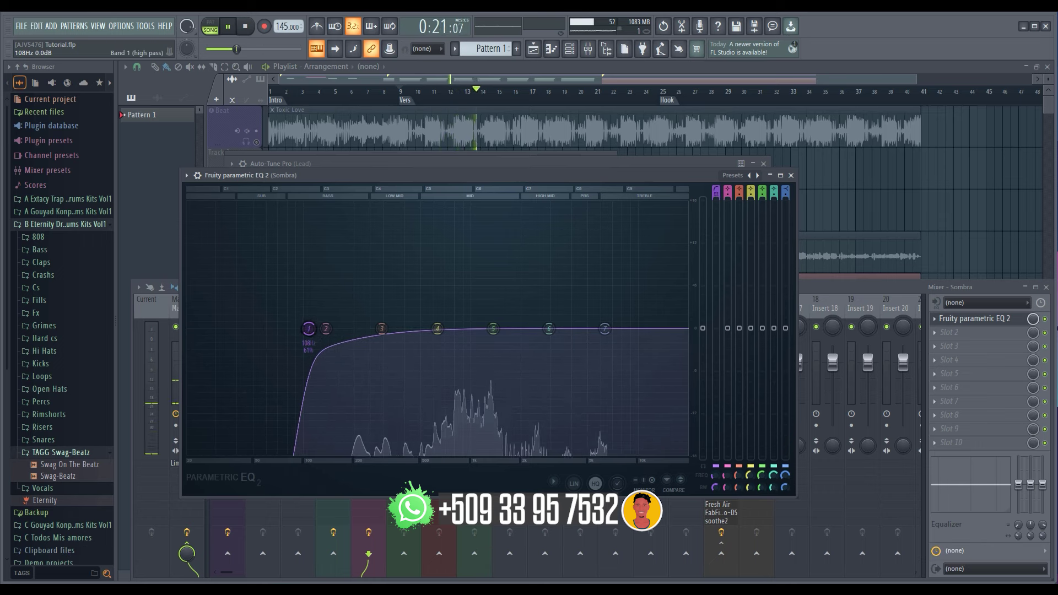
key(space)
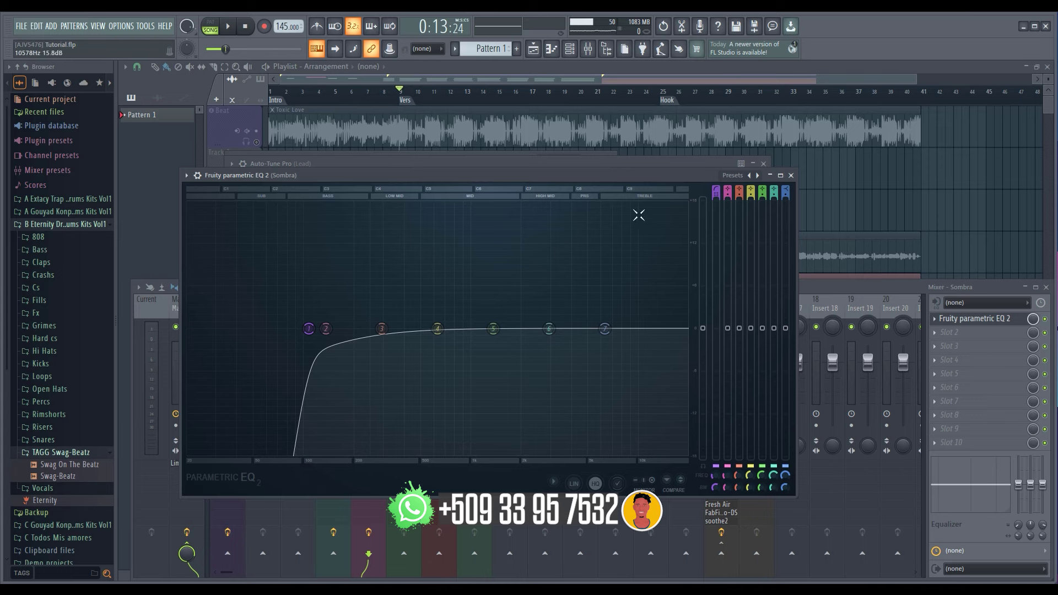
mouse_move(592, 174)
mouse_down()
mouse_move(668, 219)
mouse_move(829, 210)
mouse_move(606, 173)
mouse_up()
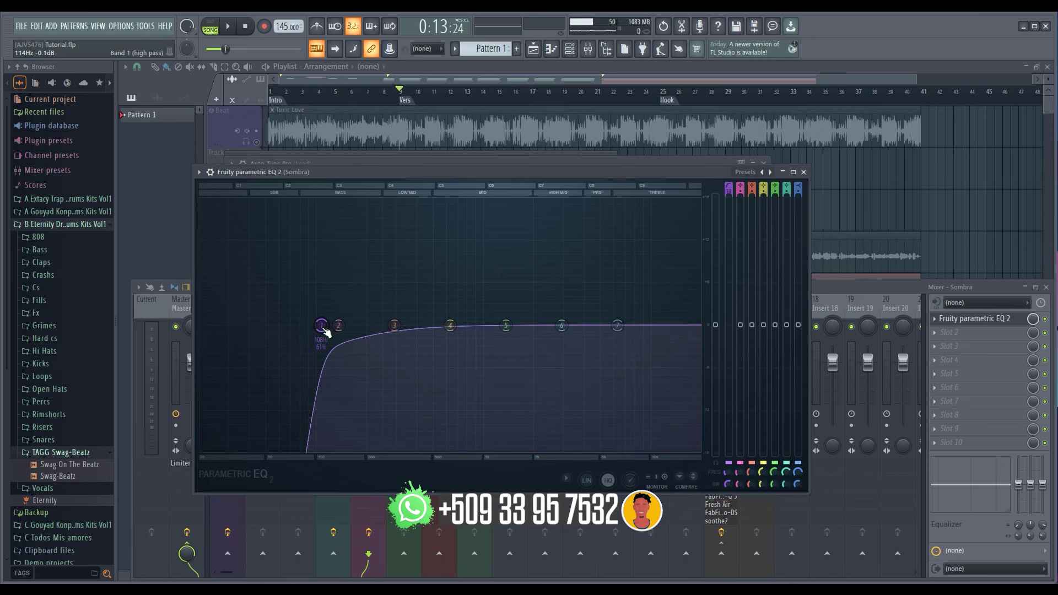
drag(324, 331, 322, 331)
Play the vocal and use band 2 to cut a narrow dip in the bass range just above the high-pass cutoff
key(space)
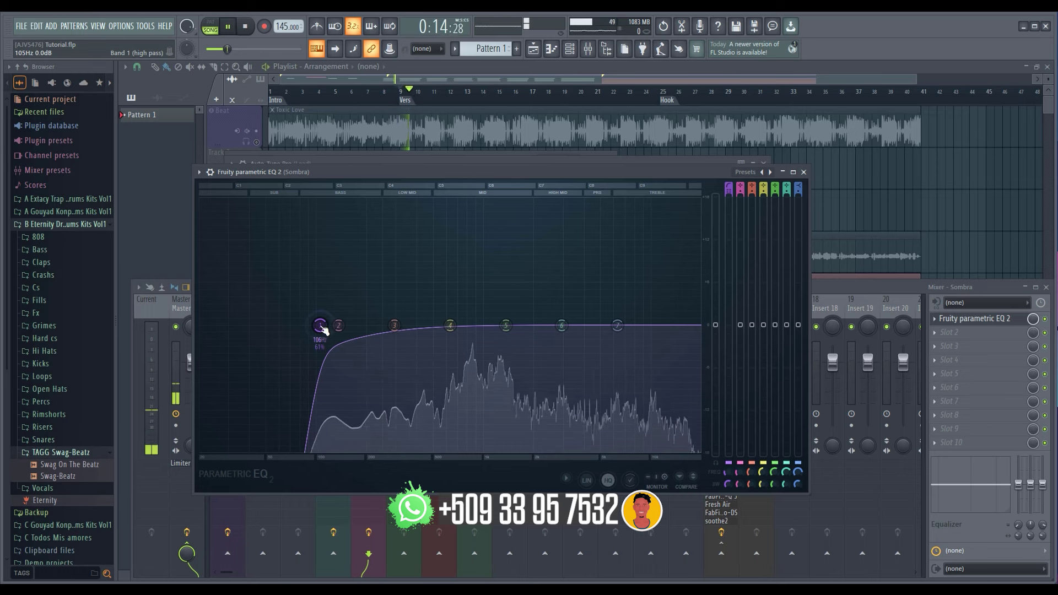
drag(338, 325, 358, 352)
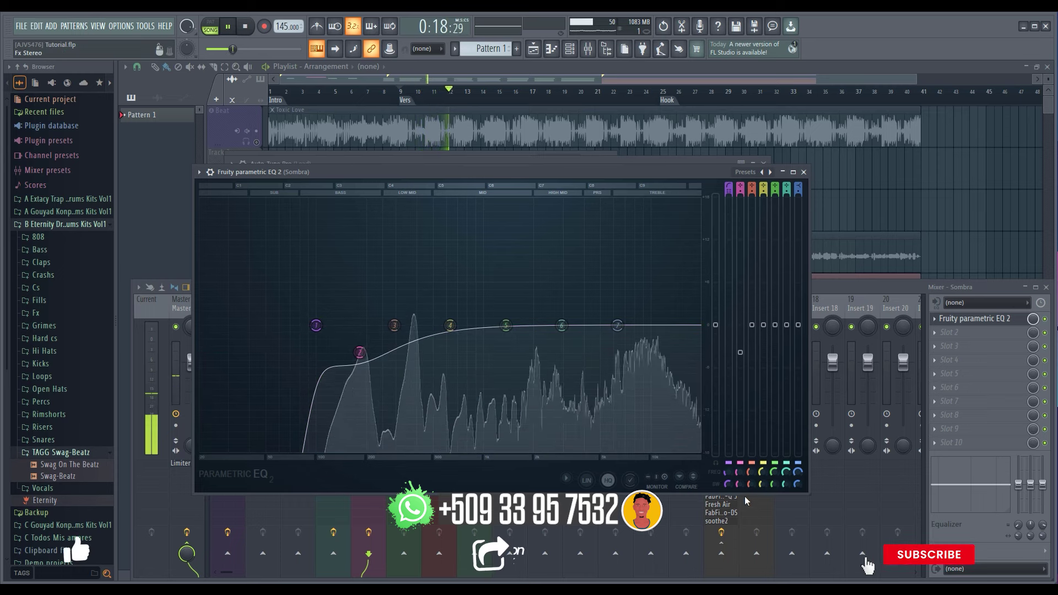
drag(739, 484, 738, 520)
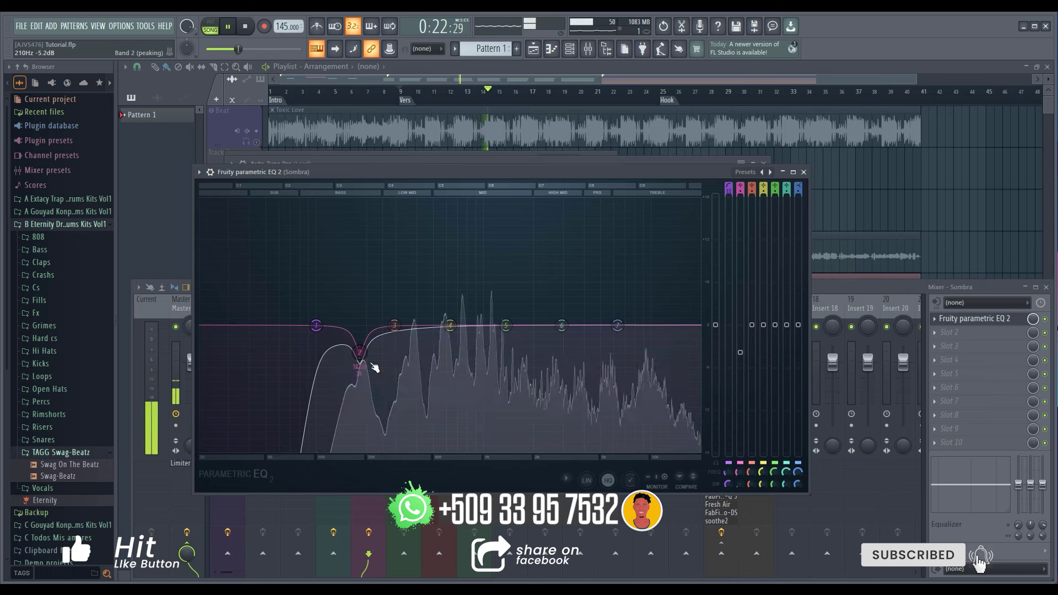
drag(366, 357, 356, 350)
Cut narrow dips with band 3 in the low mids near 400 Hz and band 4 at about 929 Hz, -2.8 dB, 3% width
drag(347, 343, 421, 359)
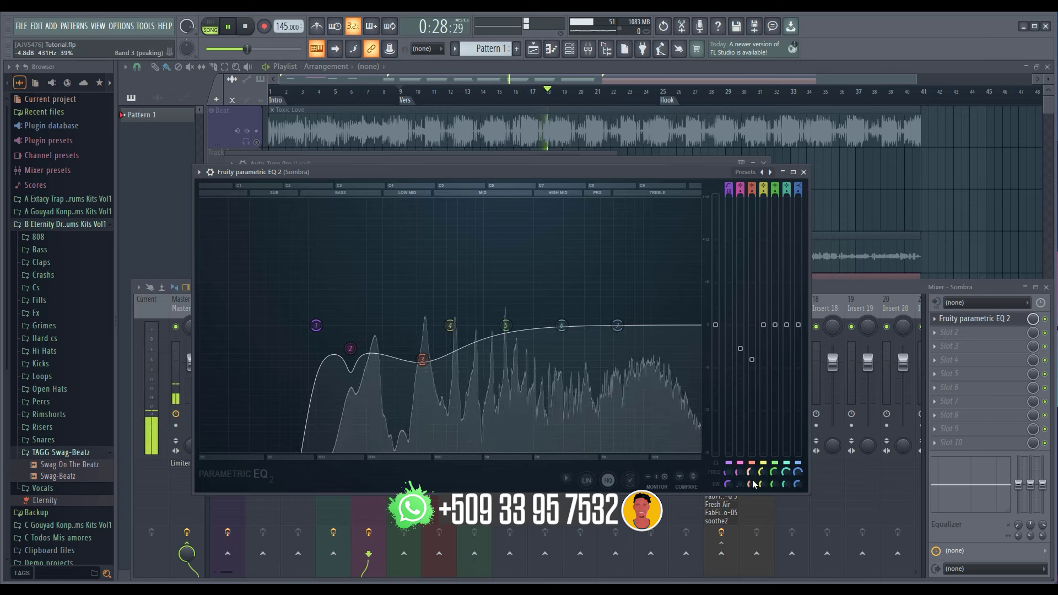
drag(751, 483, 751, 518)
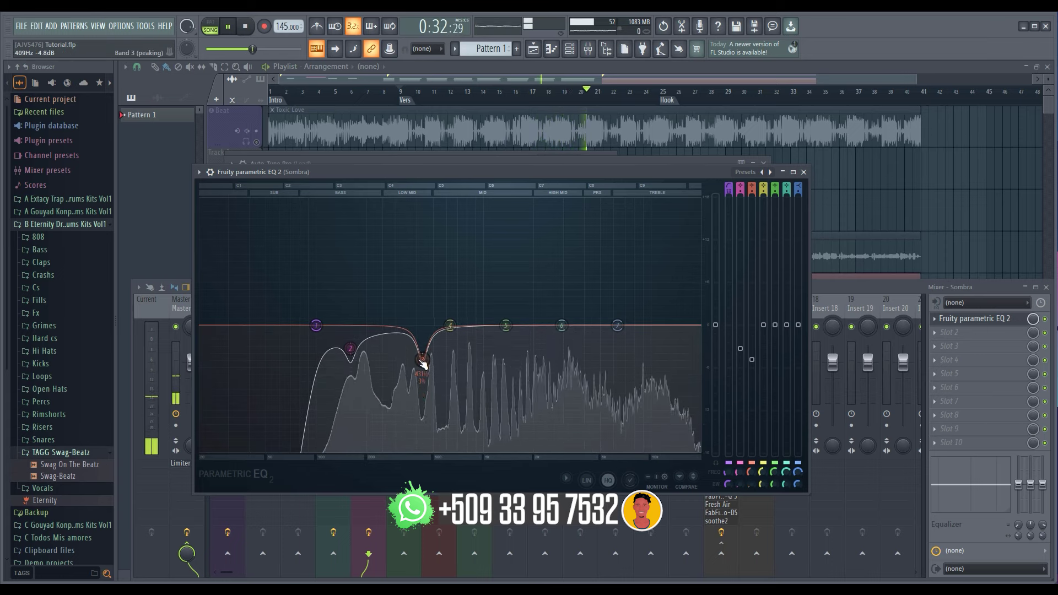
drag(421, 360, 477, 345)
drag(762, 486, 762, 518)
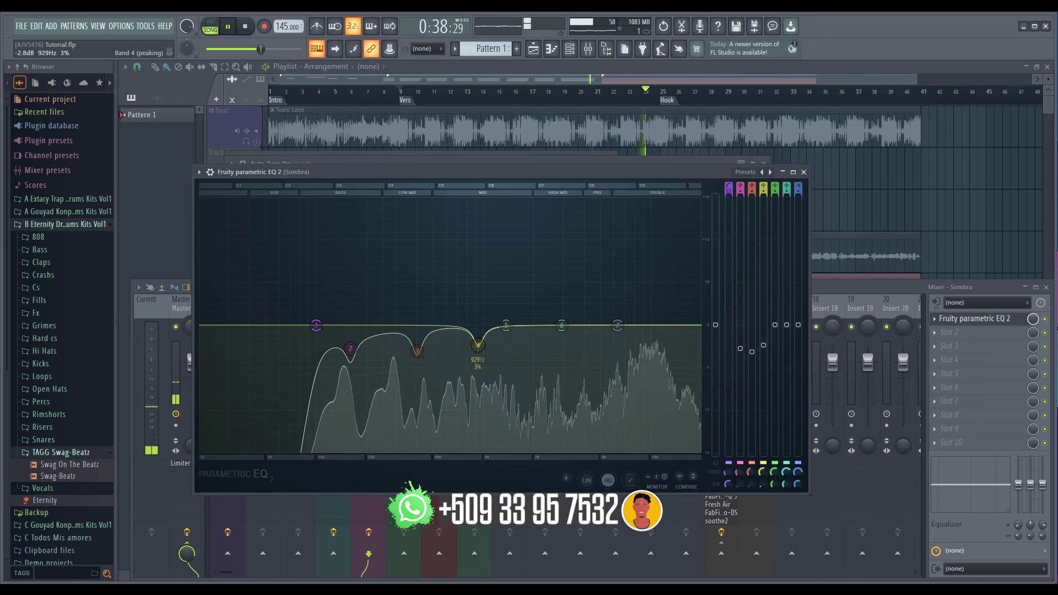
Refine the dips of EQ bands 3 and 4, and gently boost band 6 in the upper mids and the band 7 high shelf
drag(481, 348, 414, 353)
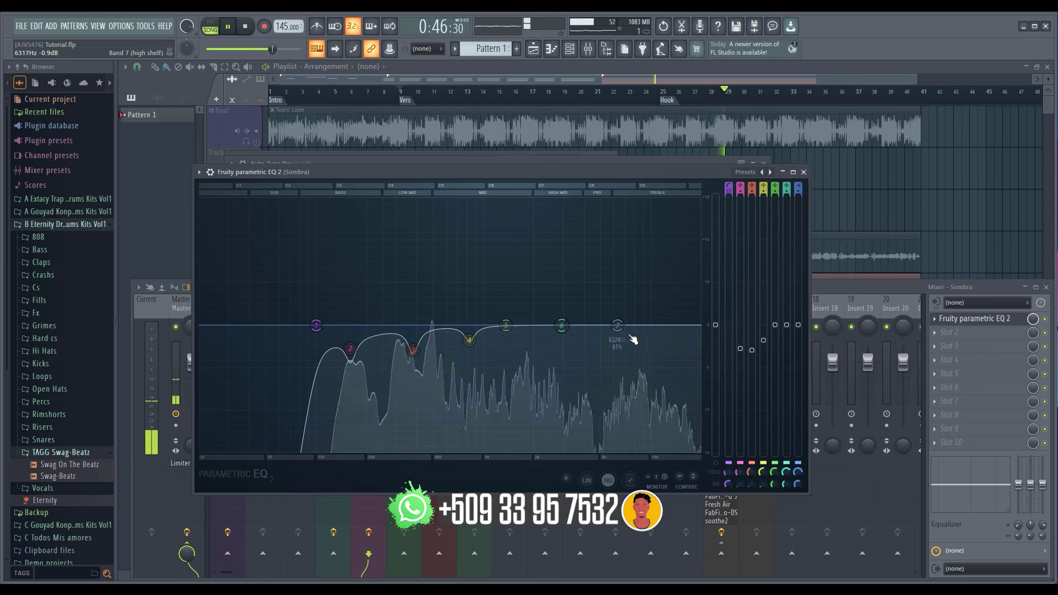
drag(618, 326, 616, 306)
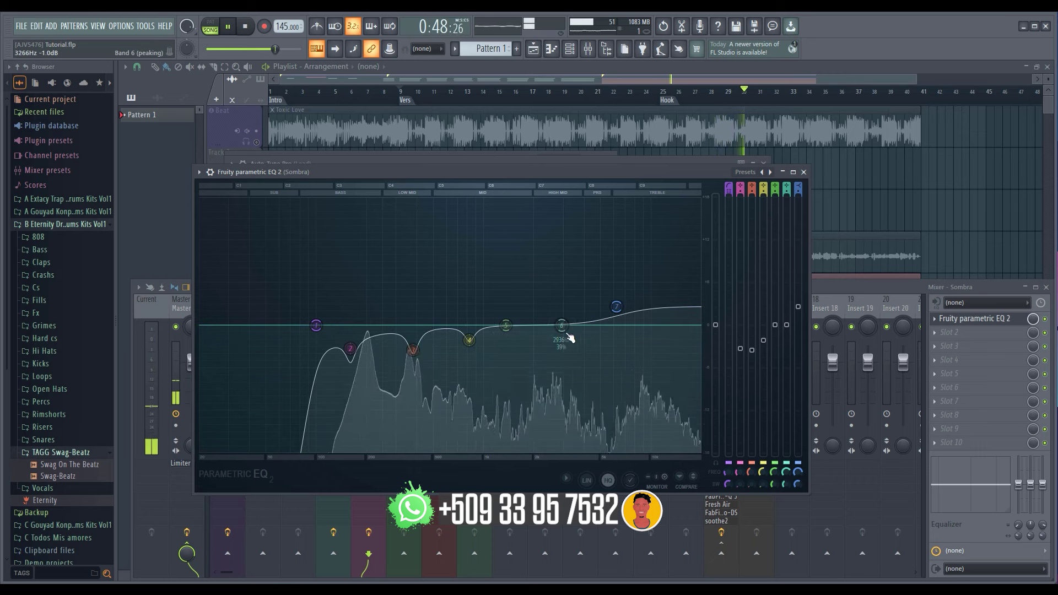
drag(567, 335, 623, 313)
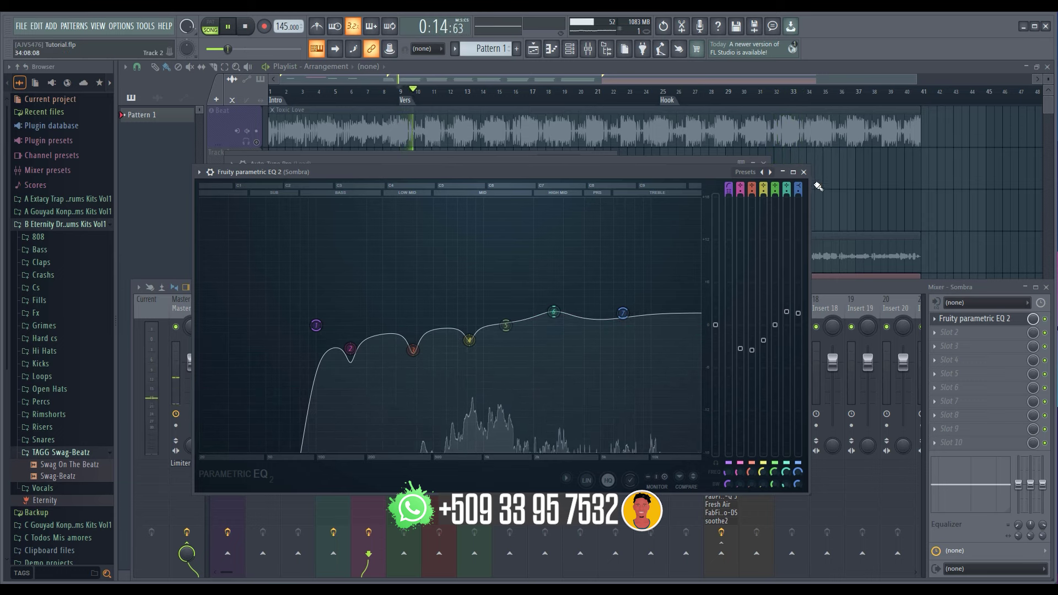
click(974, 319)
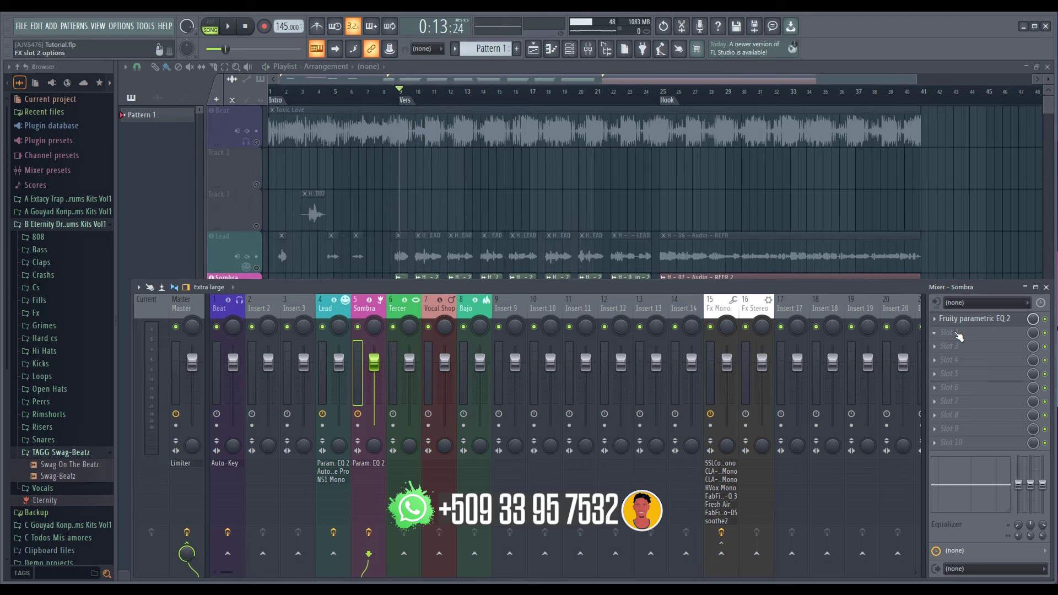
Load Auto-Tune Pro into the second effect slot of Sombra and set its scale to Major and key to D
right_click(956, 338)
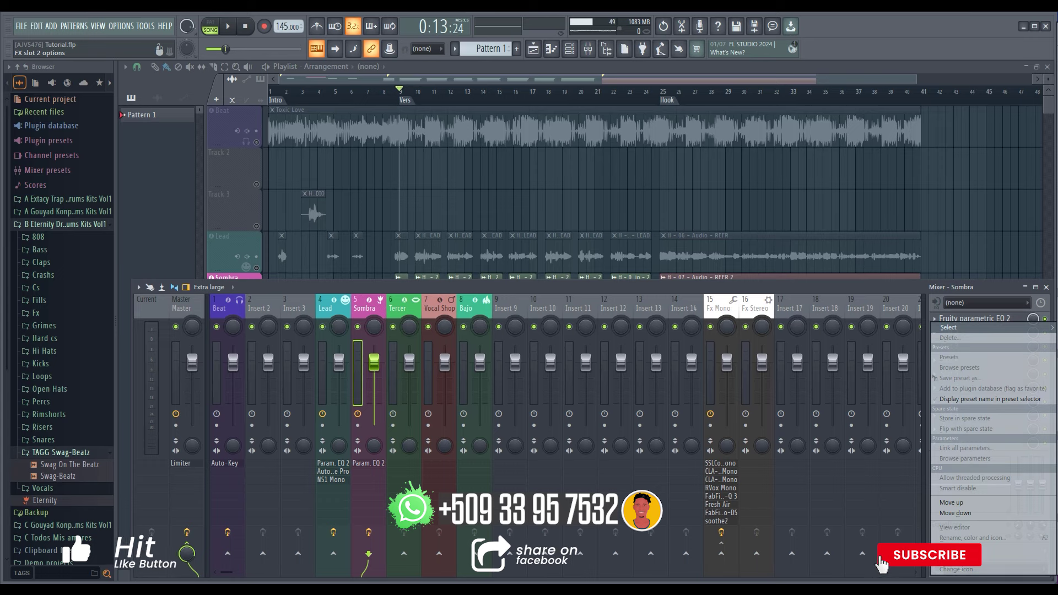
click(586, 340)
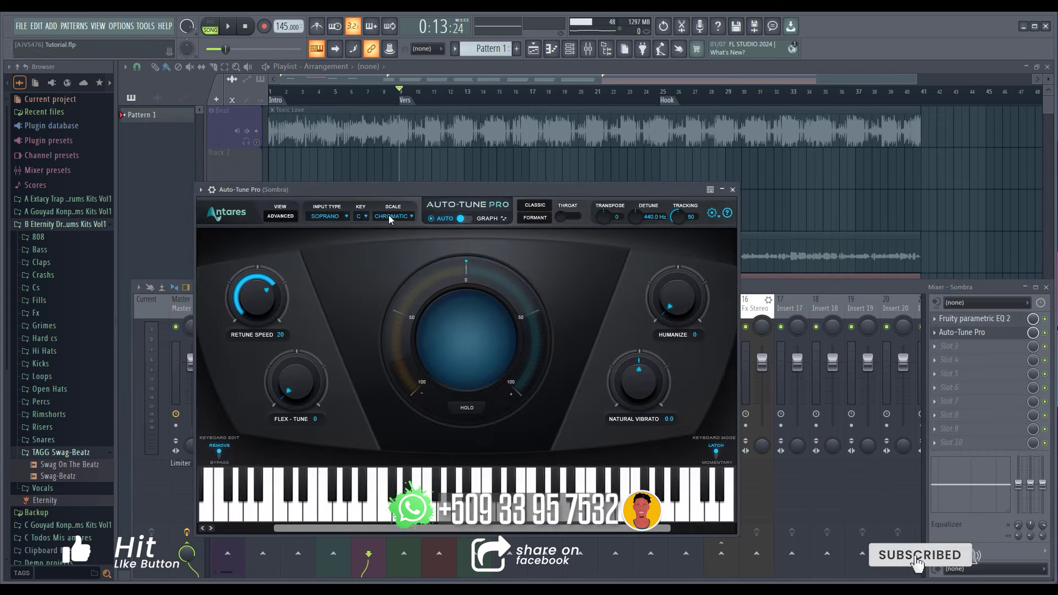
drag(408, 186, 392, 123)
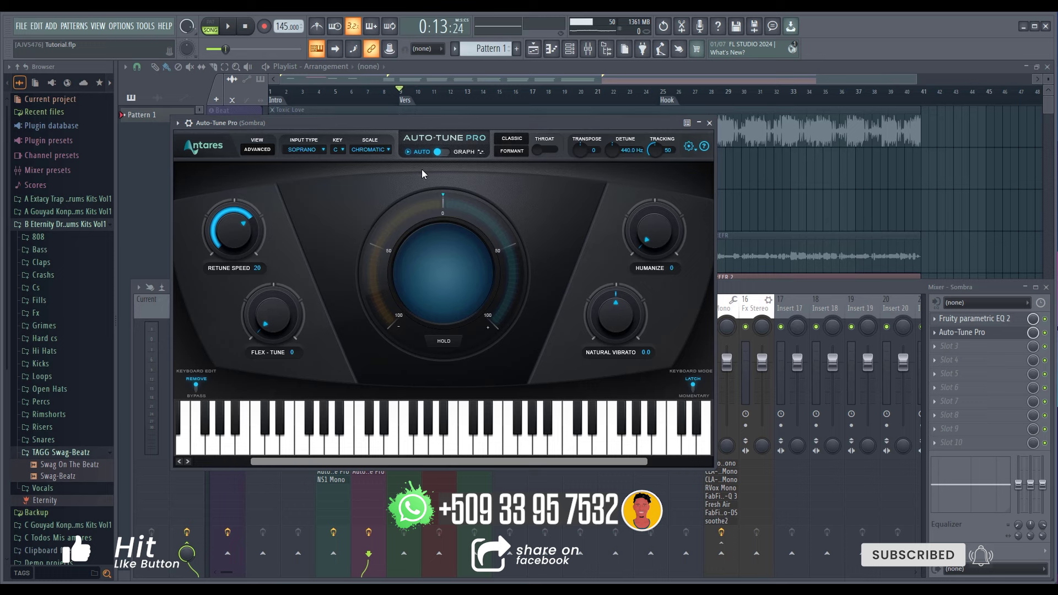
click(387, 153)
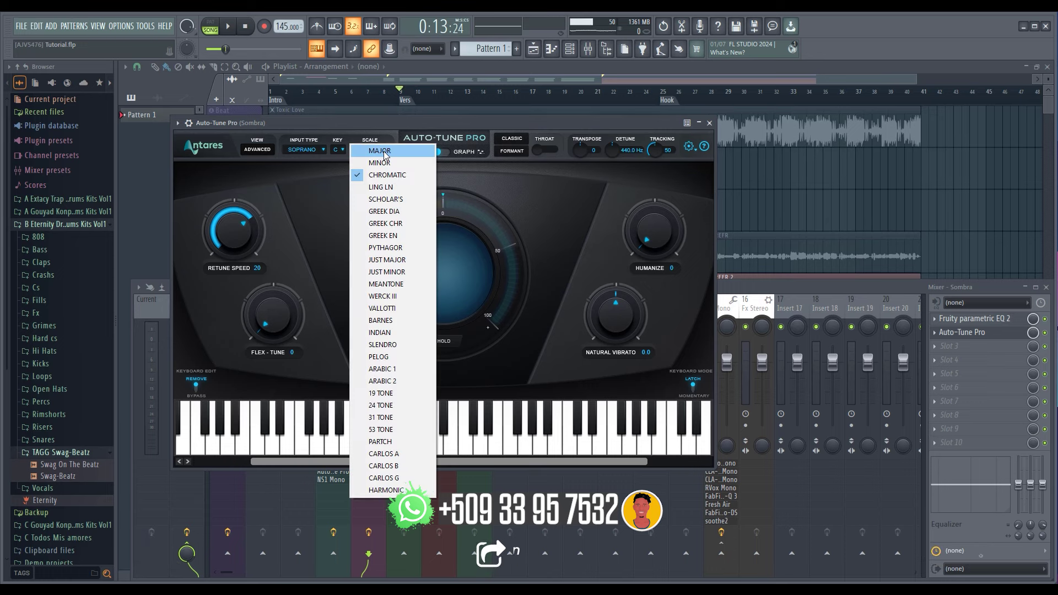
click(385, 151)
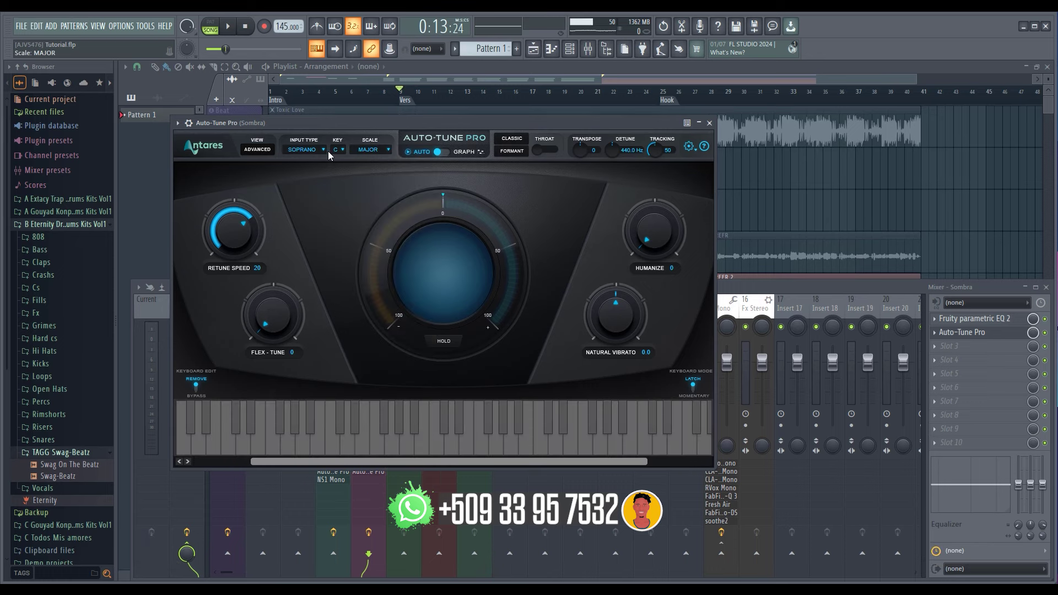
click(332, 153)
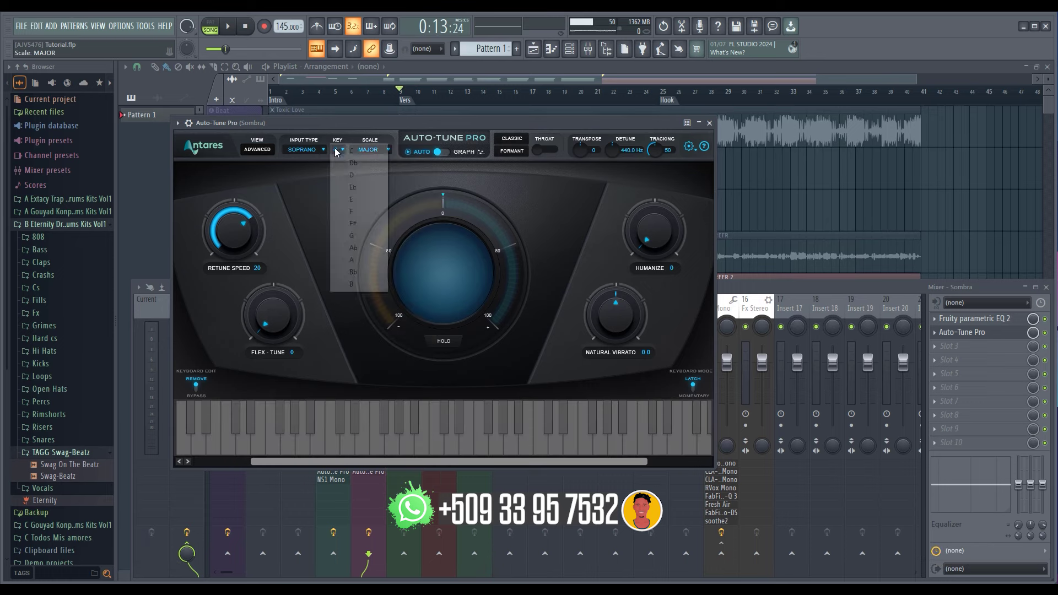
click(351, 179)
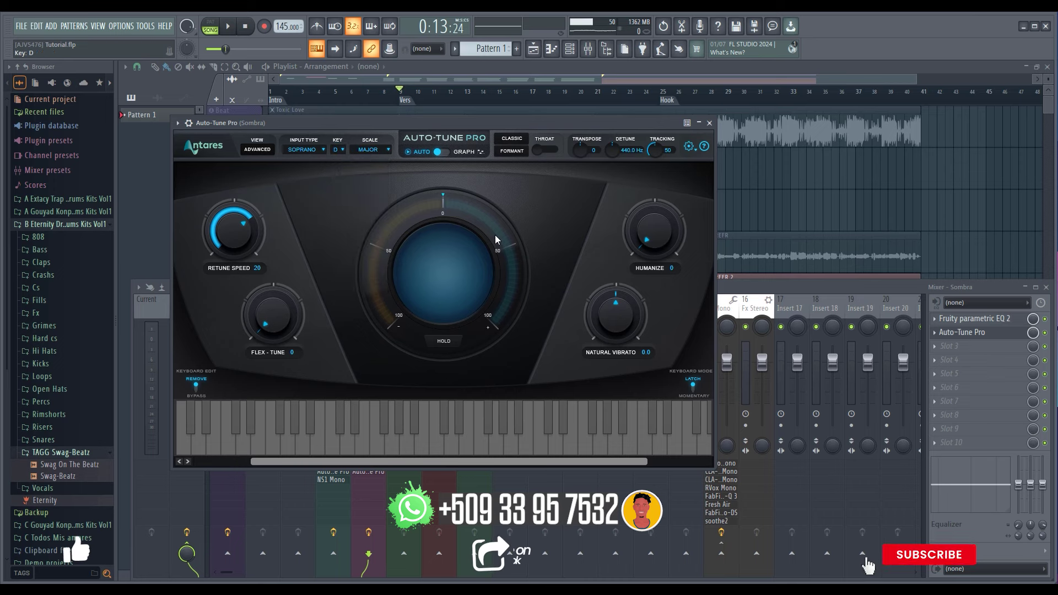
Play the vocal and set Auto-Tune Pro's Retune Speed to 9 and Flex-Tune to 9
drag(248, 227, 297, 14)
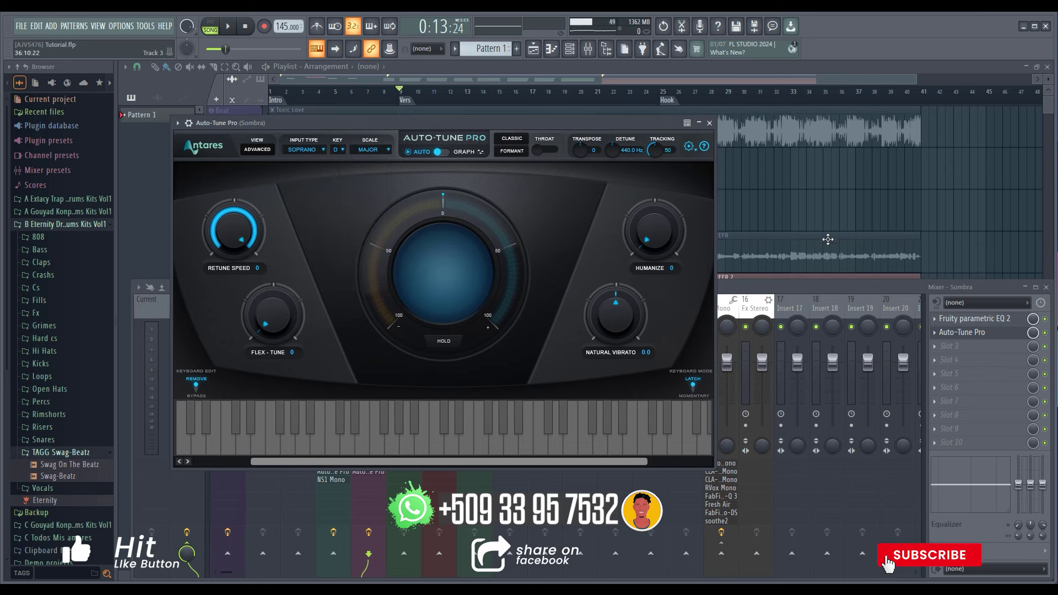
key(space)
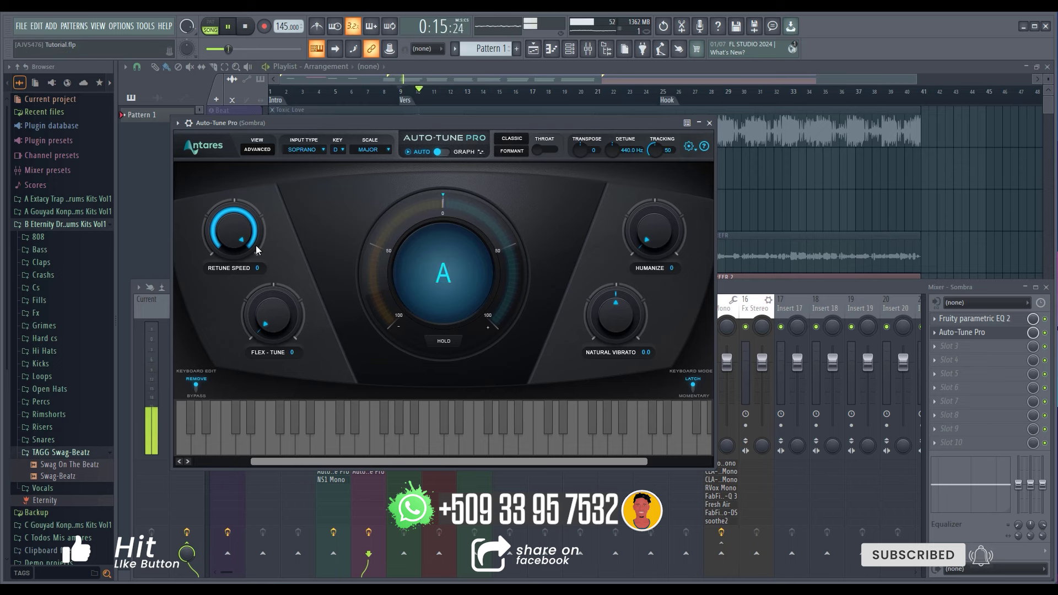
drag(262, 319, 263, 310)
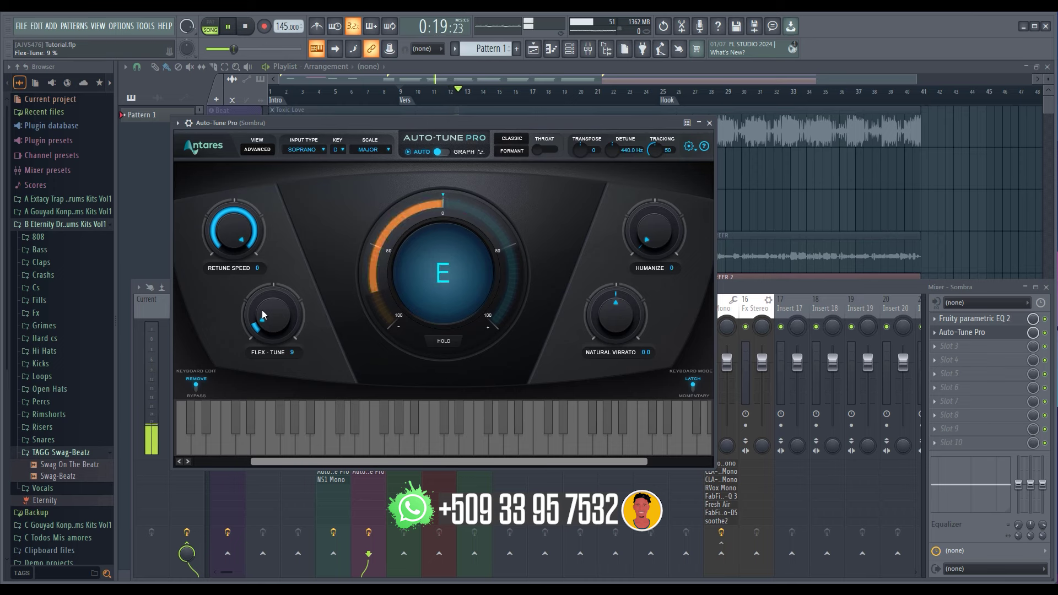
drag(242, 253, 242, 253)
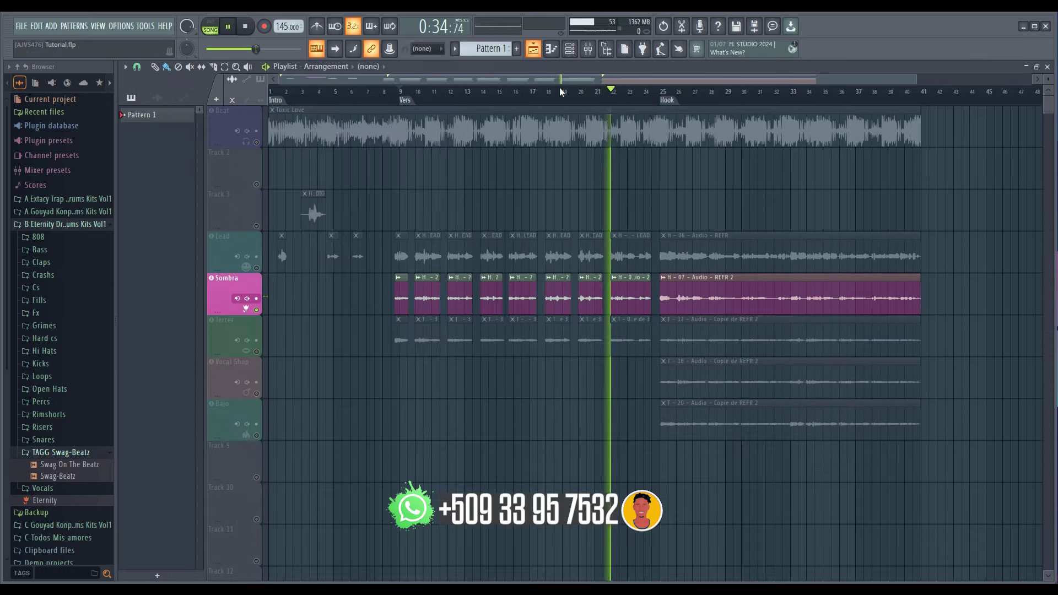
Play the Sombra vocal from the Hook and set Auto-Tune Pro's Humanize to 50 and Natural Vibrato to 3.0
click(658, 113)
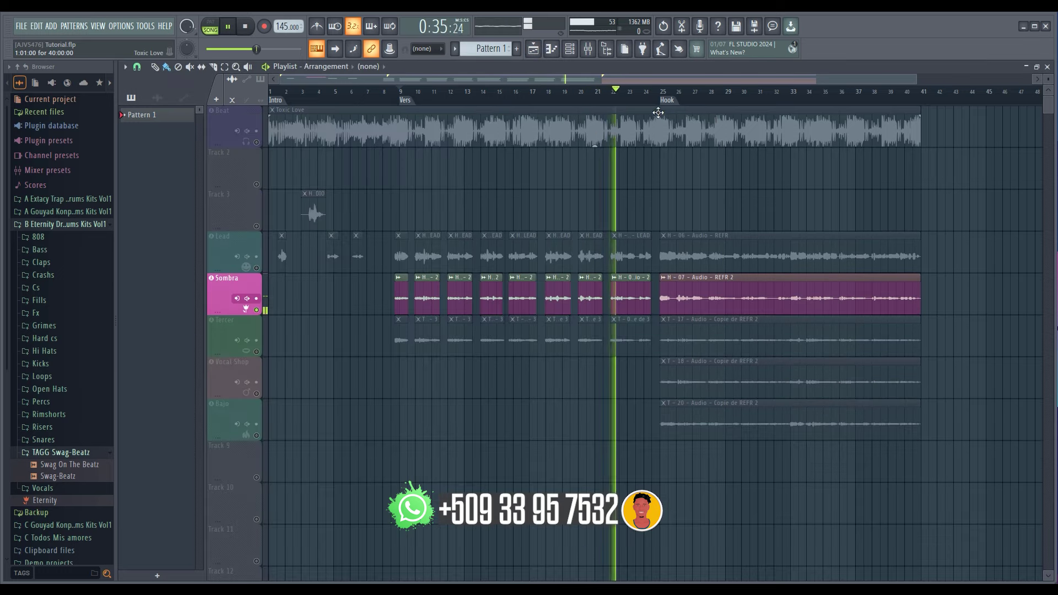
click(656, 91)
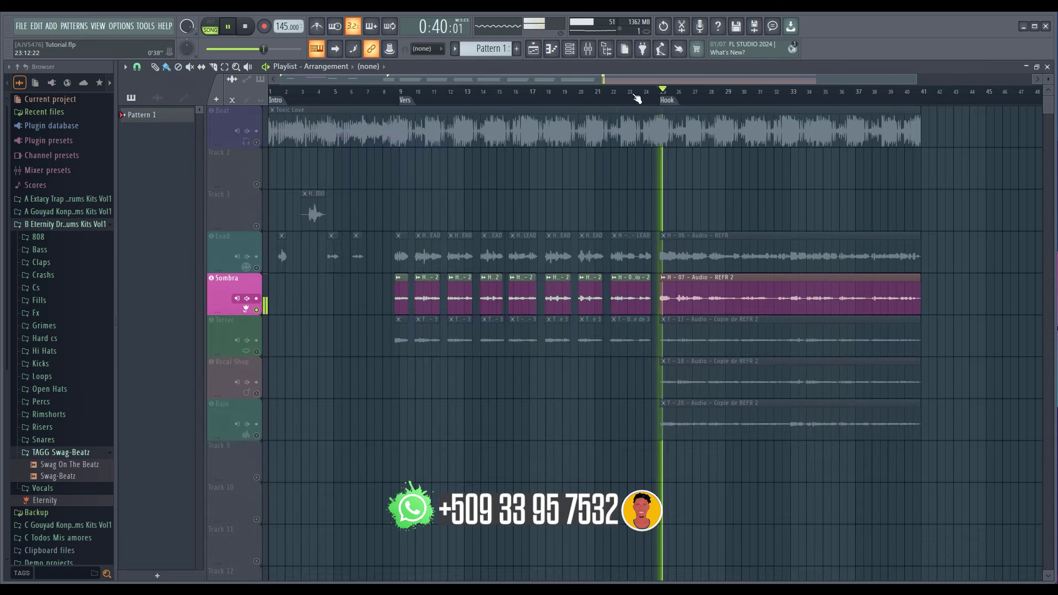
click(589, 50)
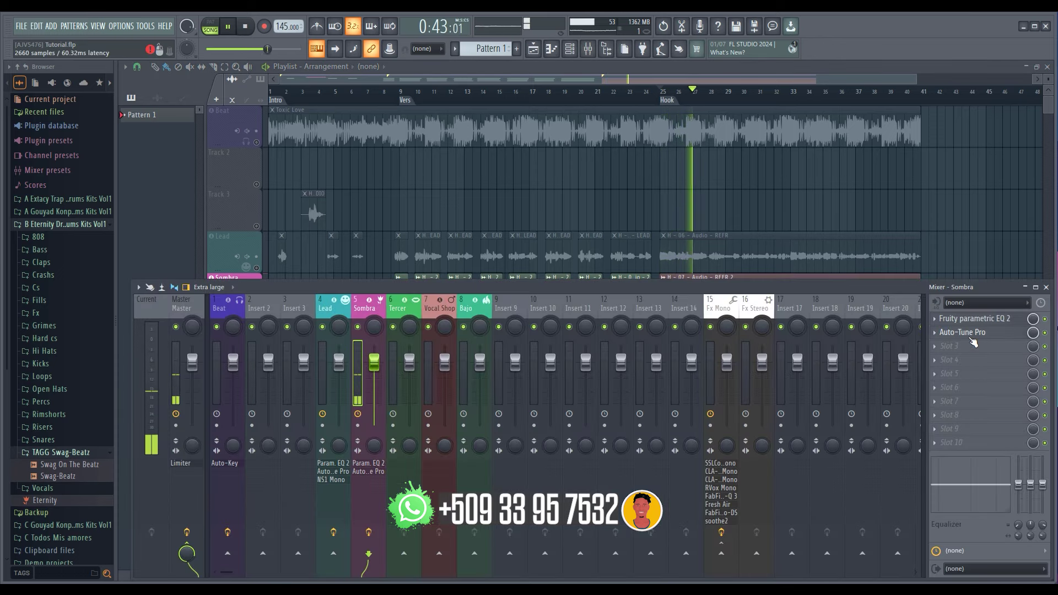
click(969, 334)
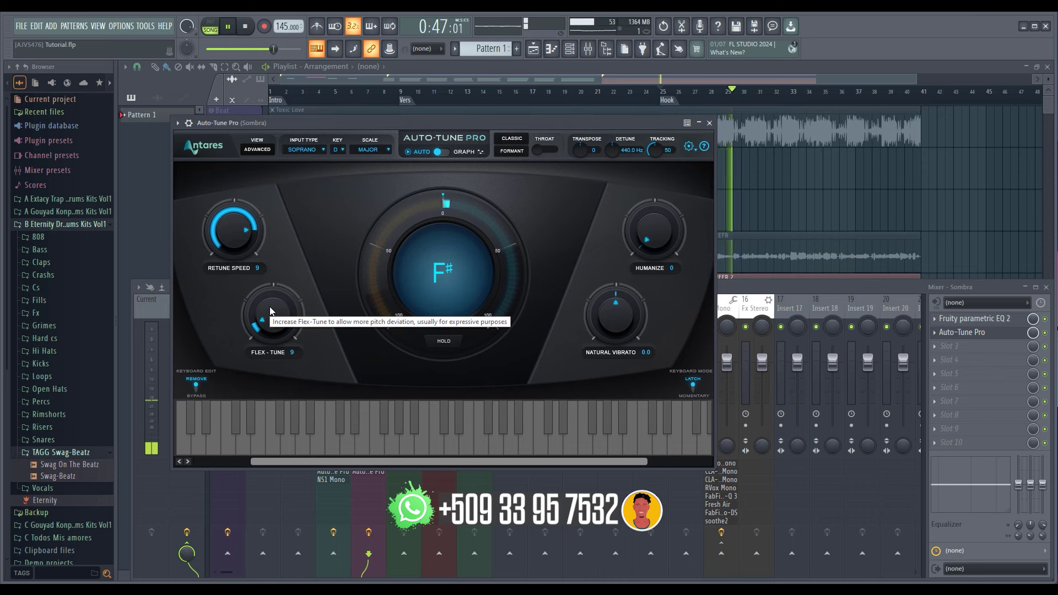
drag(651, 236, 650, 183)
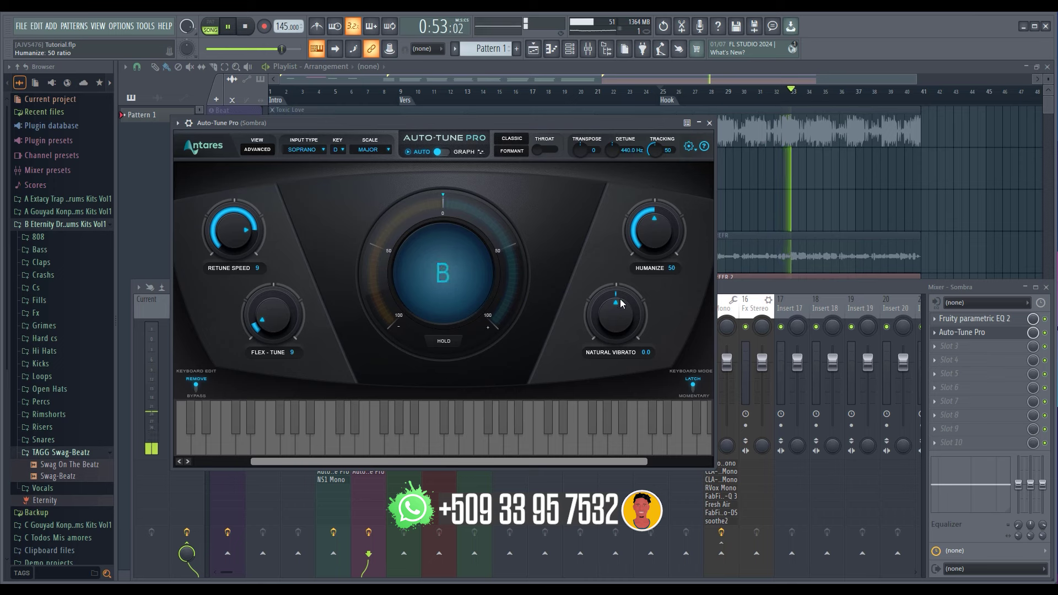
drag(619, 312, 619, 302)
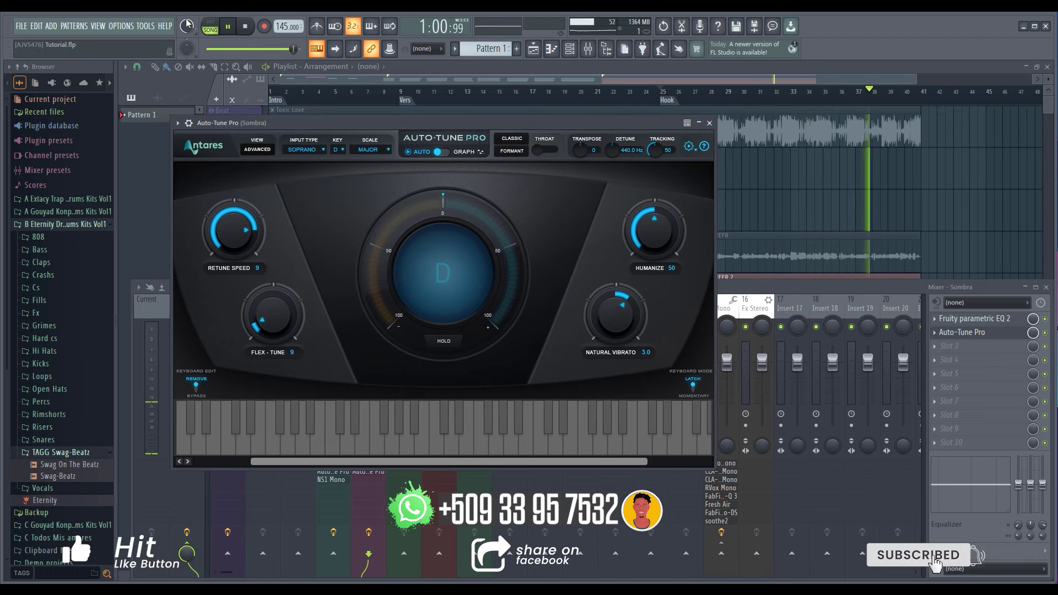
key(space)
Load NS1 Stereo into the third effect slot of Sombra and put away the Auto-Tune Pro window
click(974, 349)
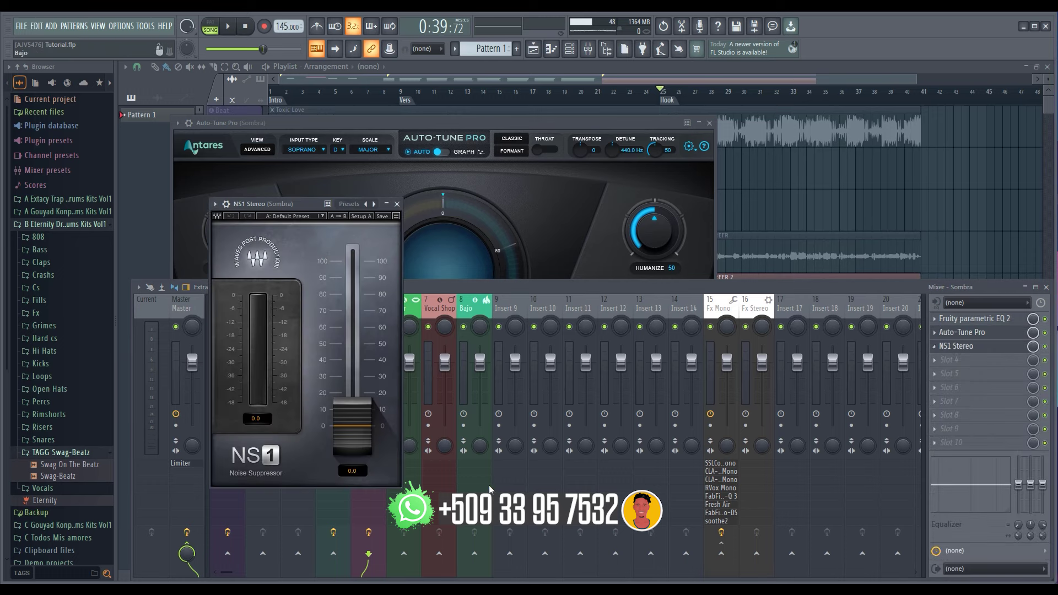
drag(303, 204, 614, 230)
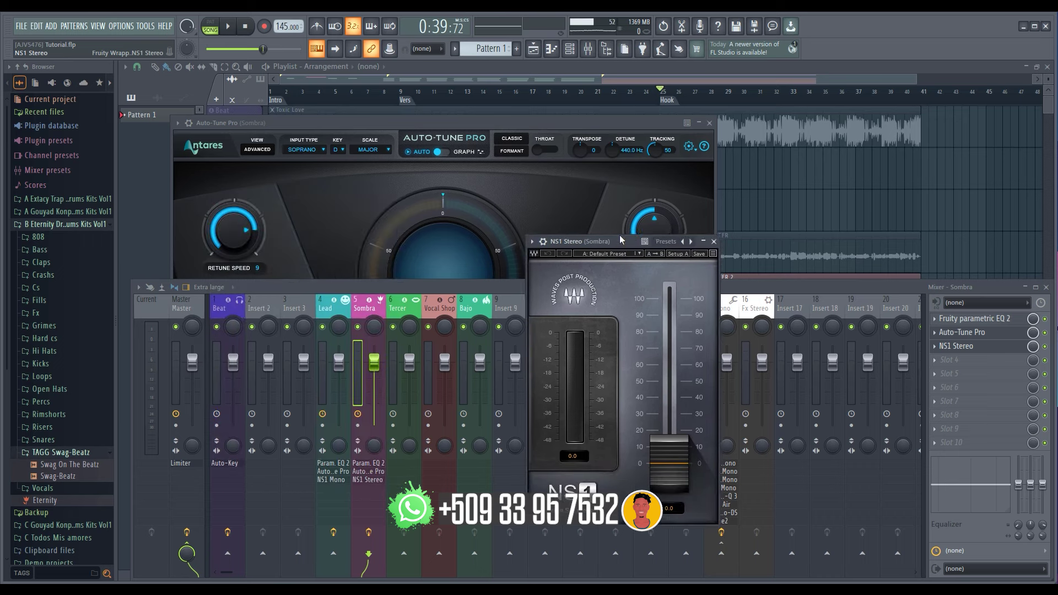
click(719, 134)
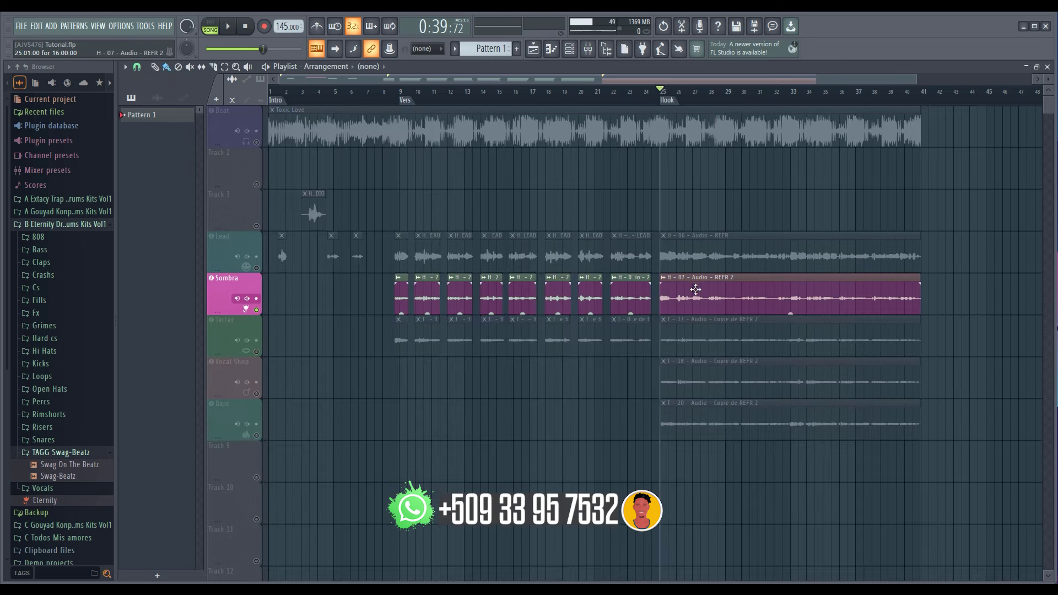
Play the Hook and raise the NS1 Stereo noise suppression on Sombra to 20.4
click(587, 50)
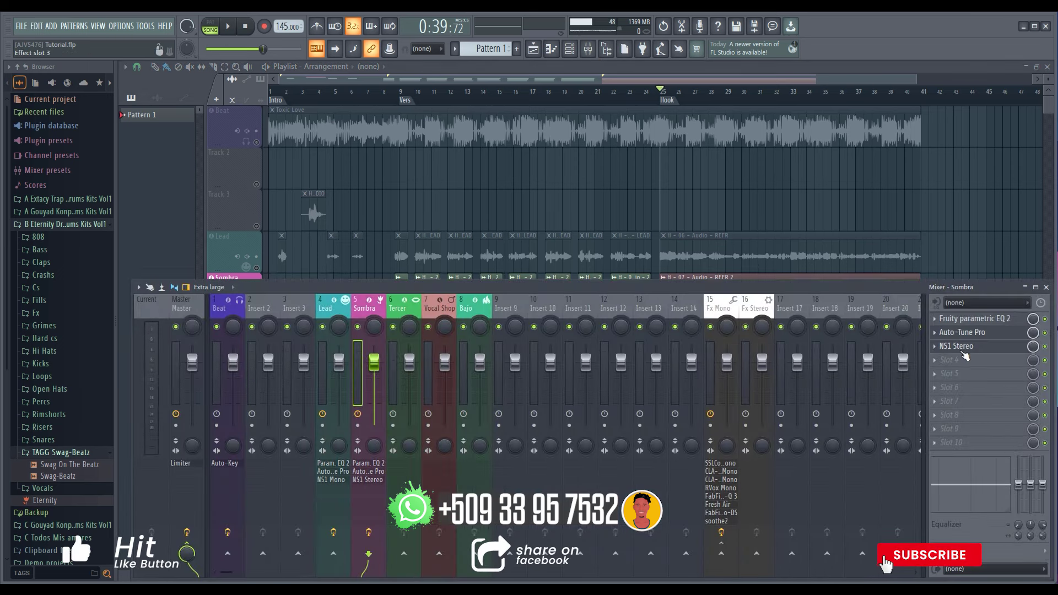
click(958, 347)
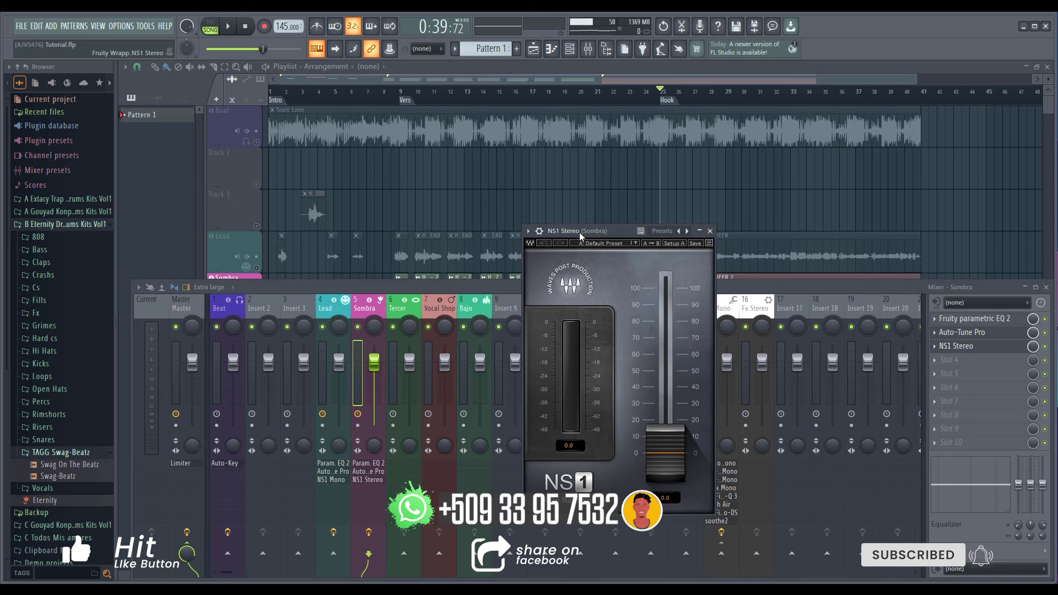
drag(579, 236, 381, 222)
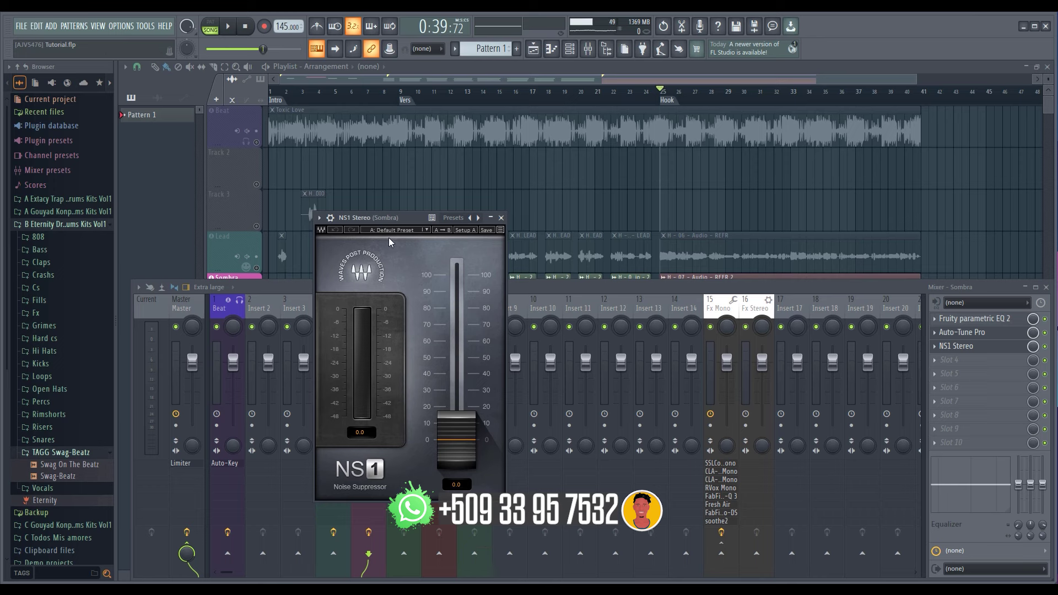
key(space)
drag(460, 449, 461, 424)
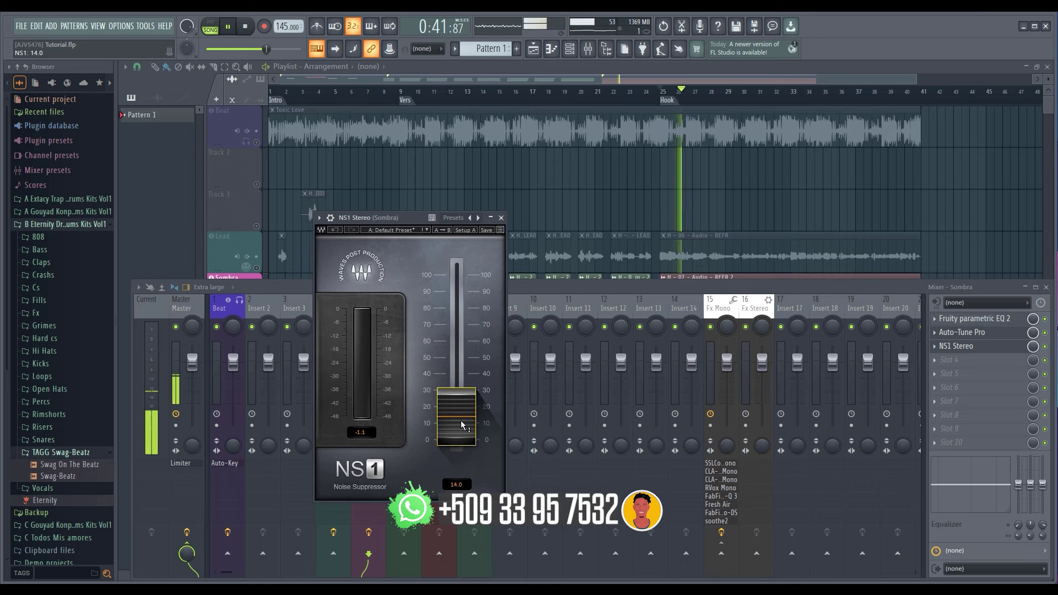
key(space)
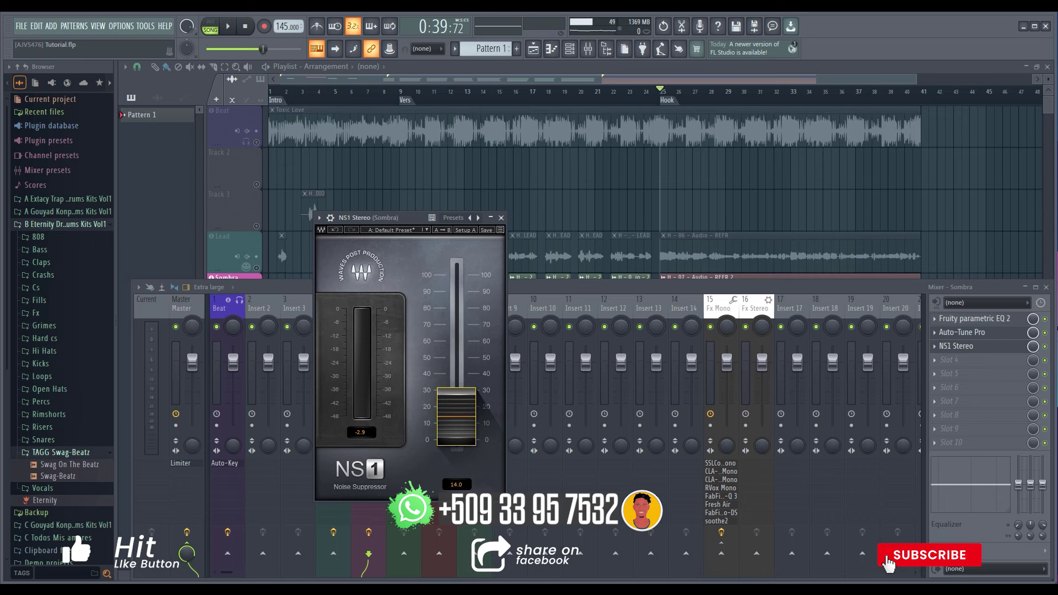
key(space)
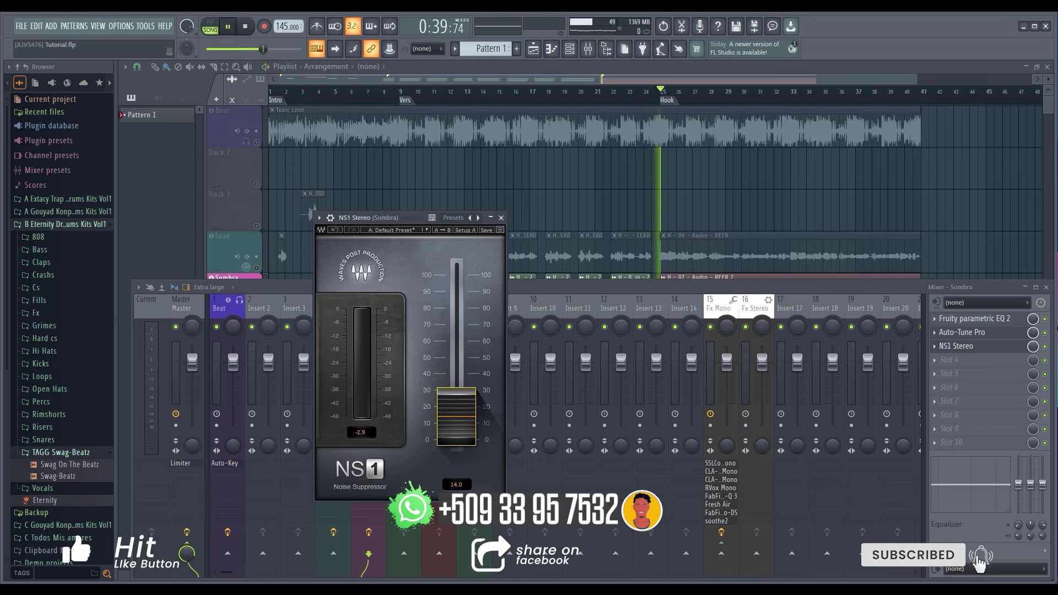
drag(456, 416, 457, 407)
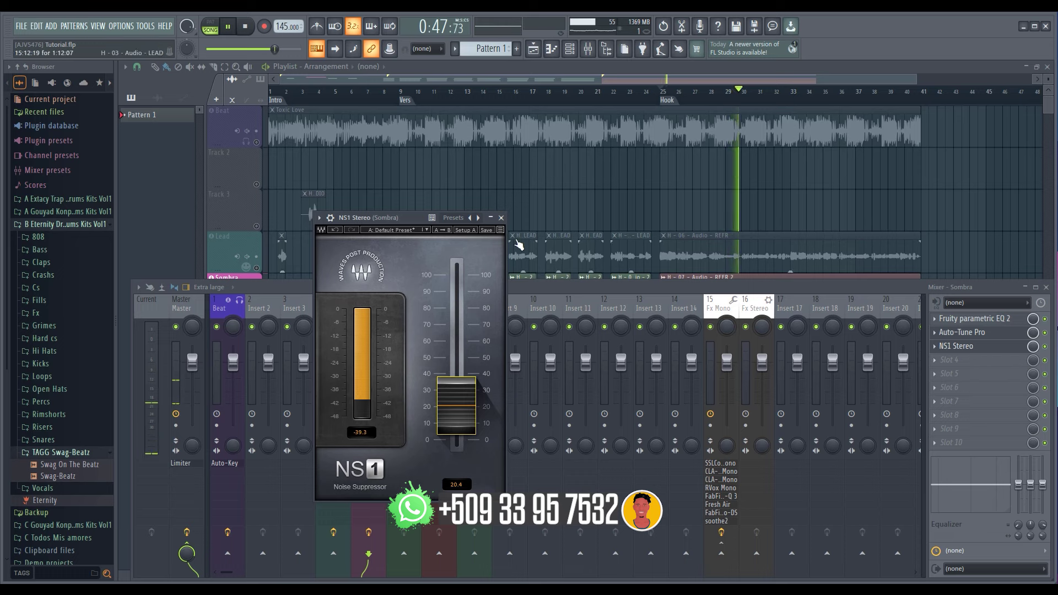
click(499, 218)
key(space)
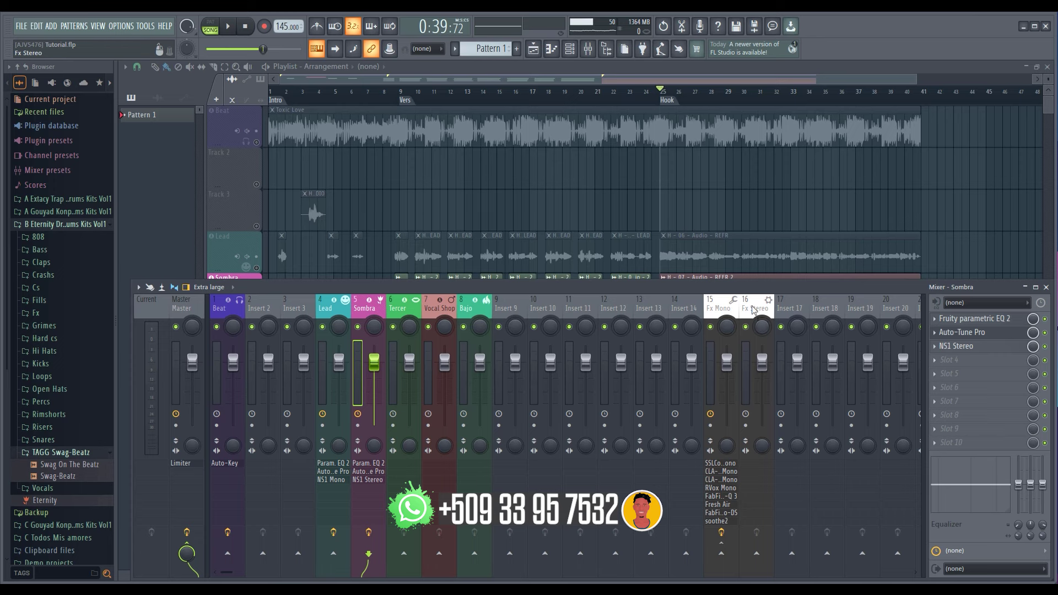
Route the Sombra mixer track to the Fx Stereo track only
right_click(757, 553)
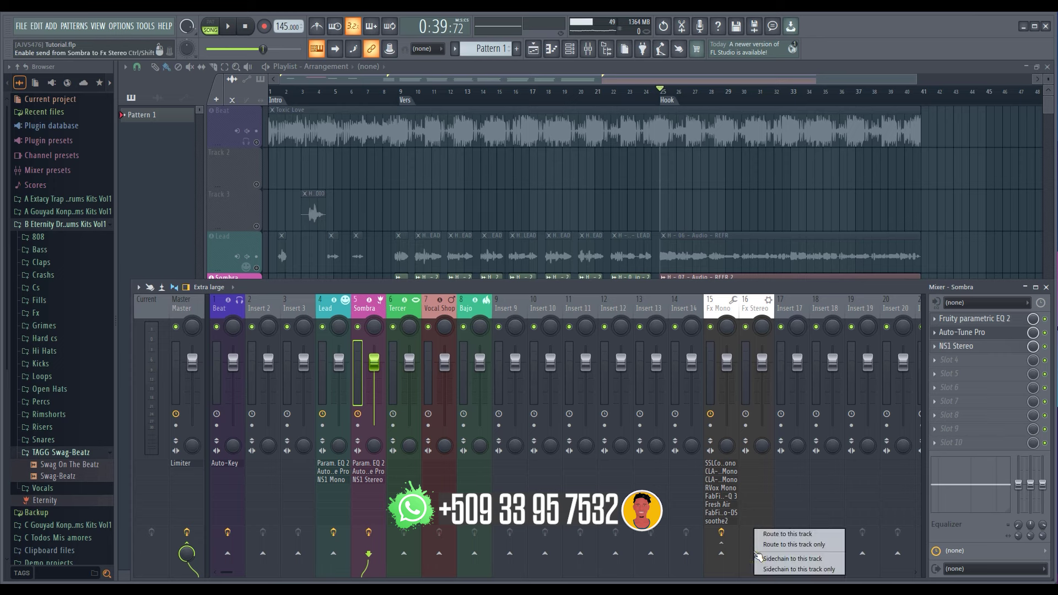
click(816, 545)
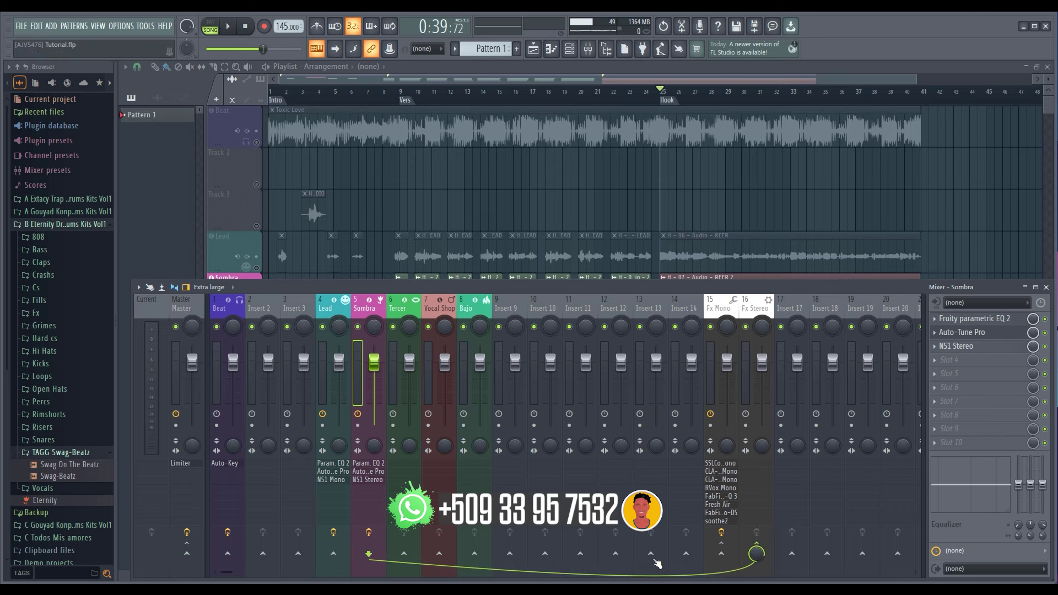
Load SSLComp Stereo into the first effect slot of Fx Stereo and move its window clear of the mixer edge
click(748, 382)
click(934, 318)
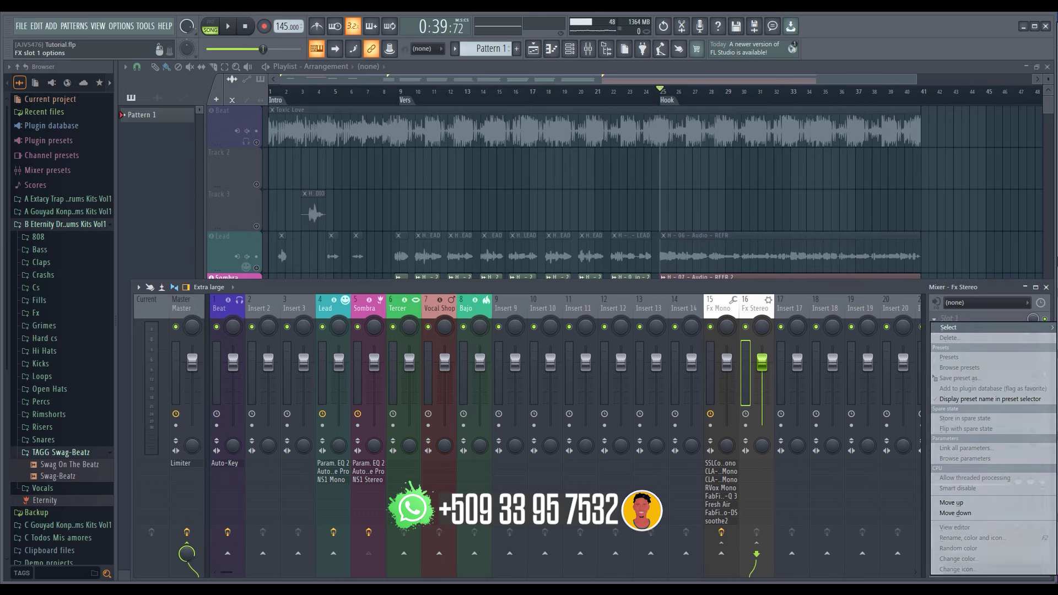
click(1057, 220)
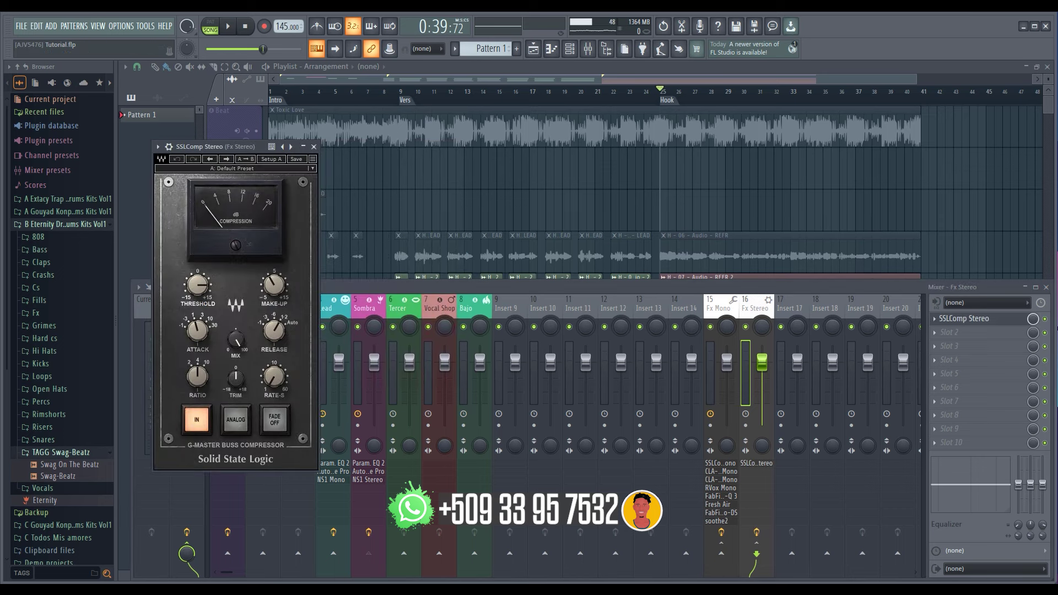
click(712, 381)
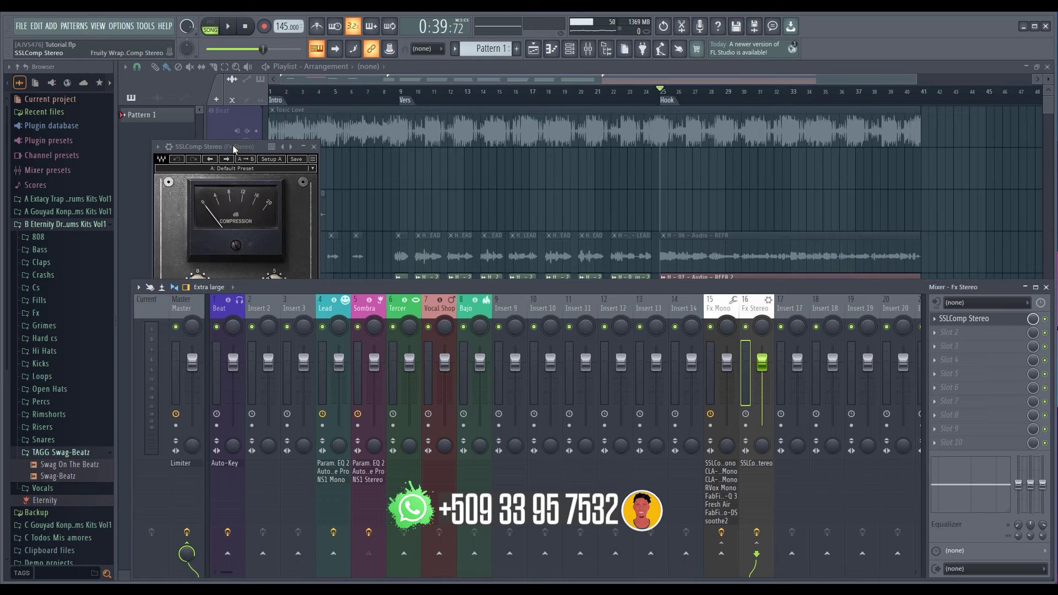
drag(233, 149, 389, 154)
Play the Hook and set SSLComp Stereo's attack to 30 ms and release to .3 s while lowering its threshold
key(space)
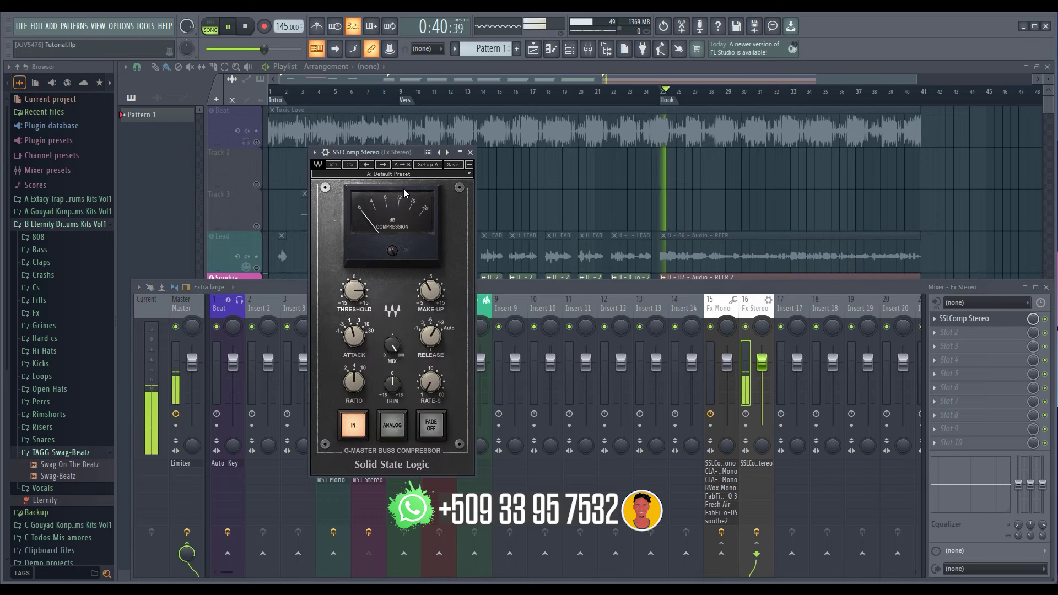
drag(354, 336, 354, 308)
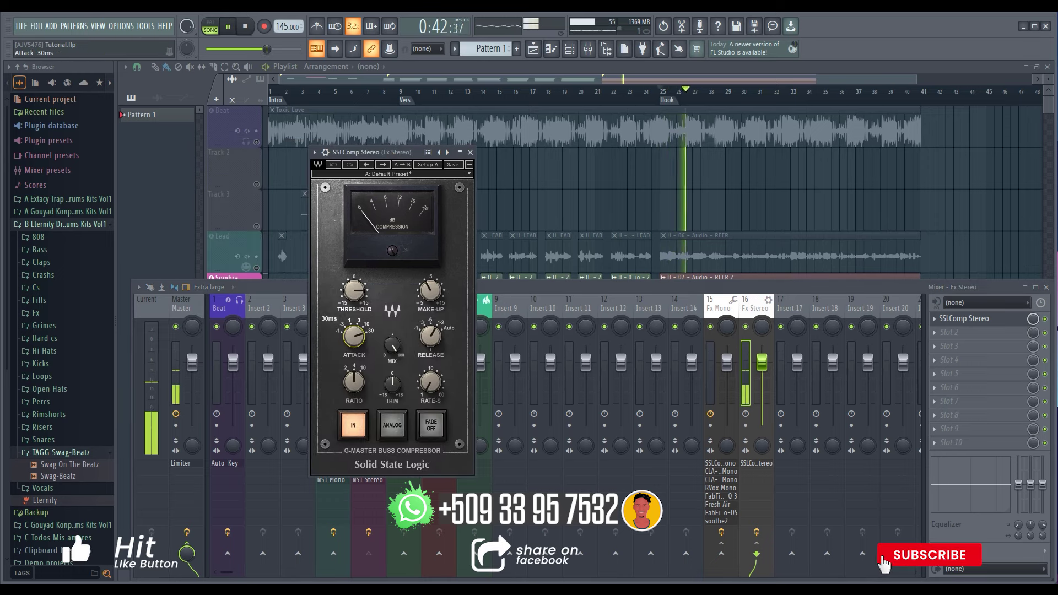
drag(430, 336, 430, 353)
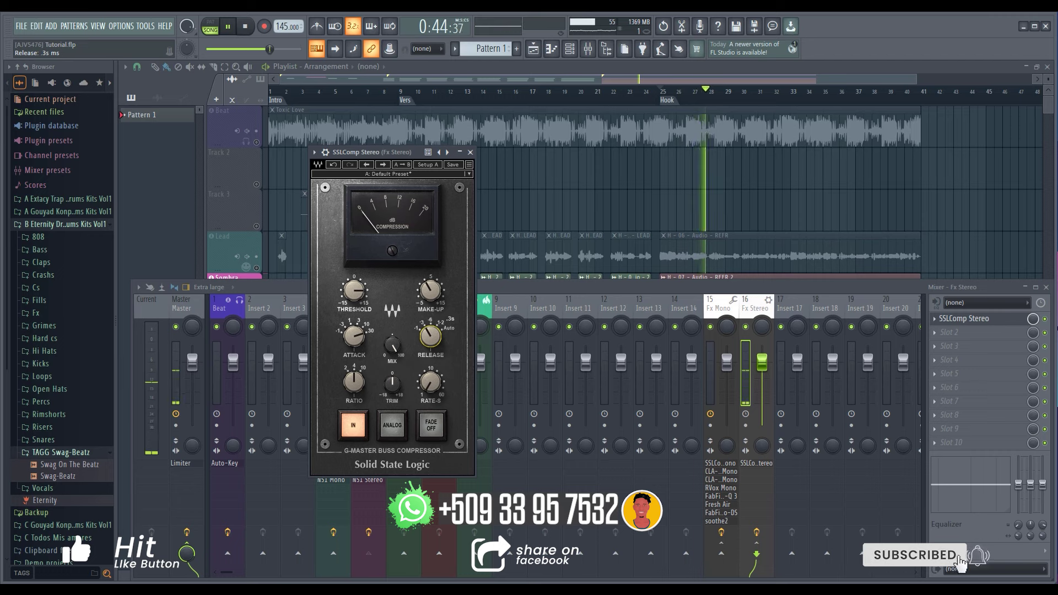
drag(354, 291, 354, 272)
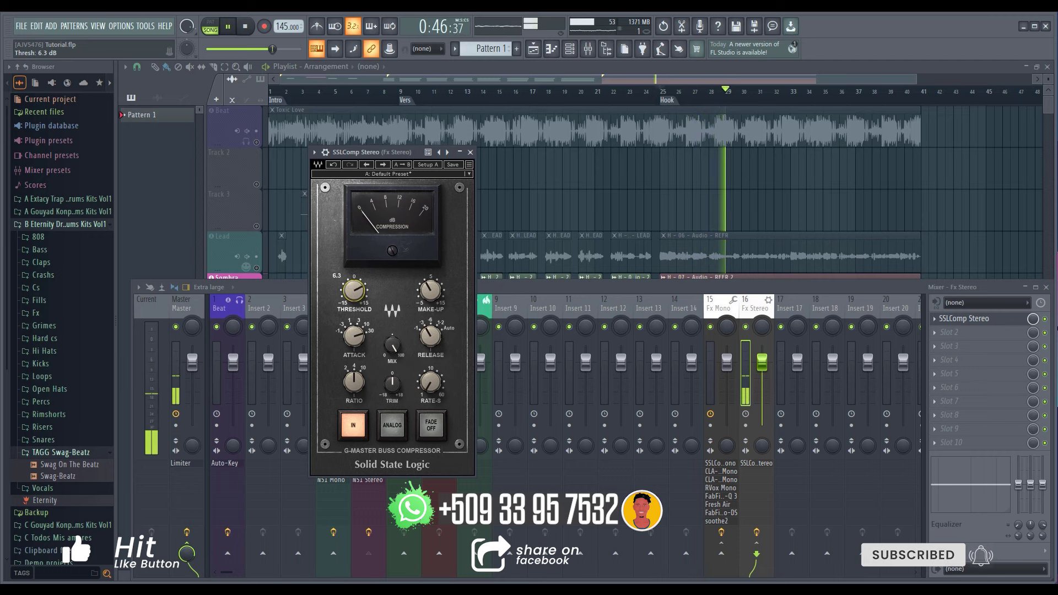
key(space)
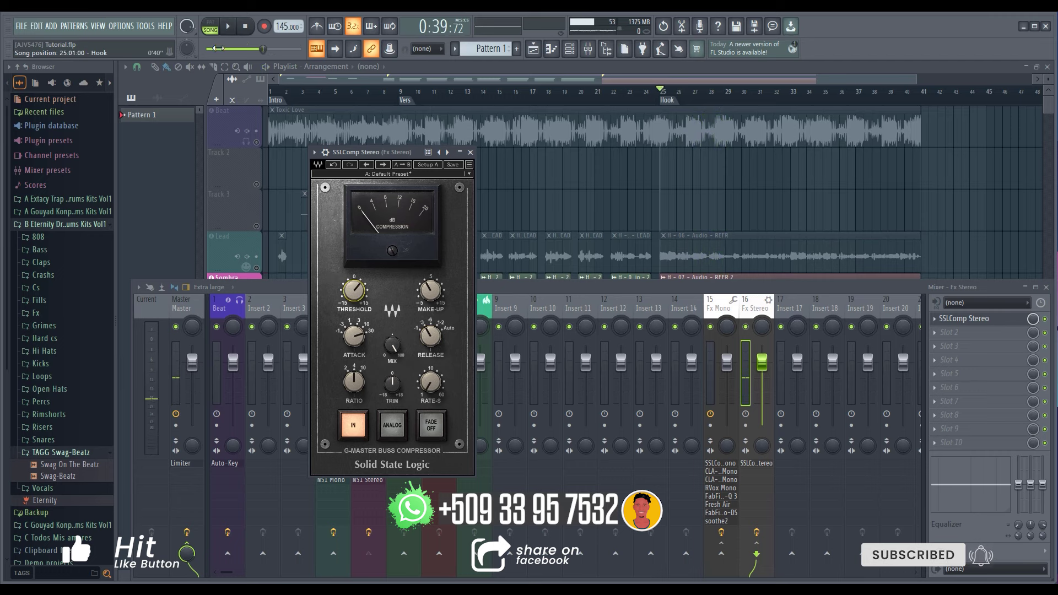
Stop playback, clear the plugin and mixer windows, and select the Hook from bar 25 to bar 41 on the playlist timeline
click(246, 28)
right_click(529, 198)
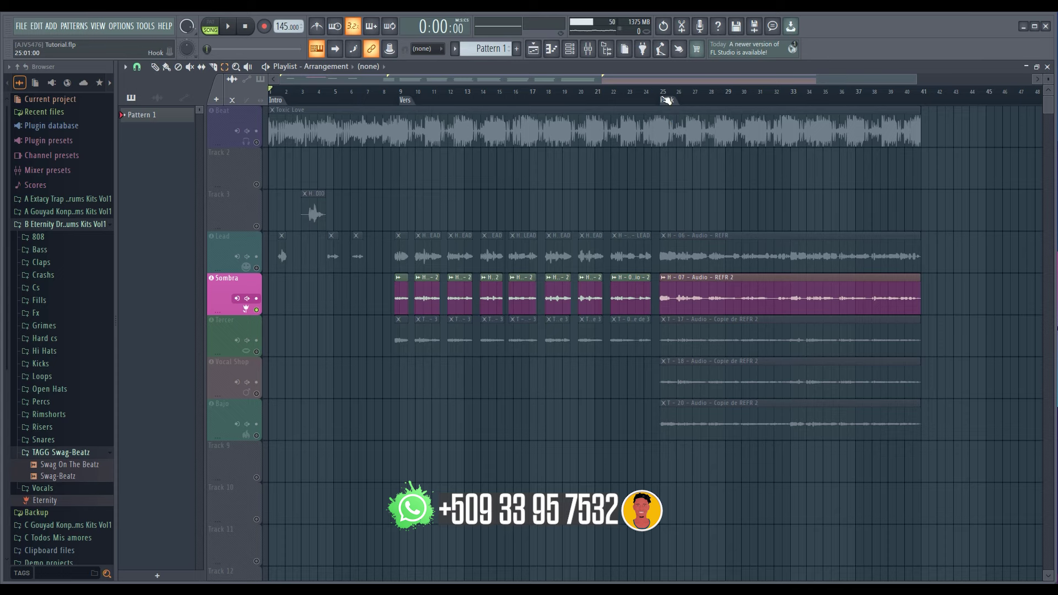
drag(663, 95, 920, 122)
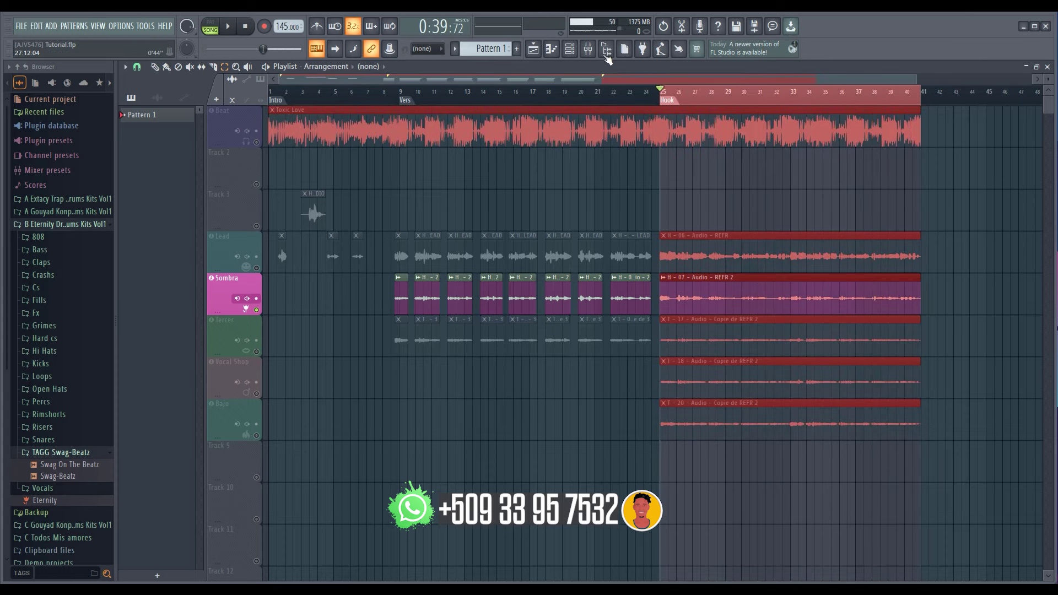
Reopen SSLComp Stereo on Fx Stereo and set its threshold to -1.7 dB while auditioning the Hook
click(588, 49)
click(986, 323)
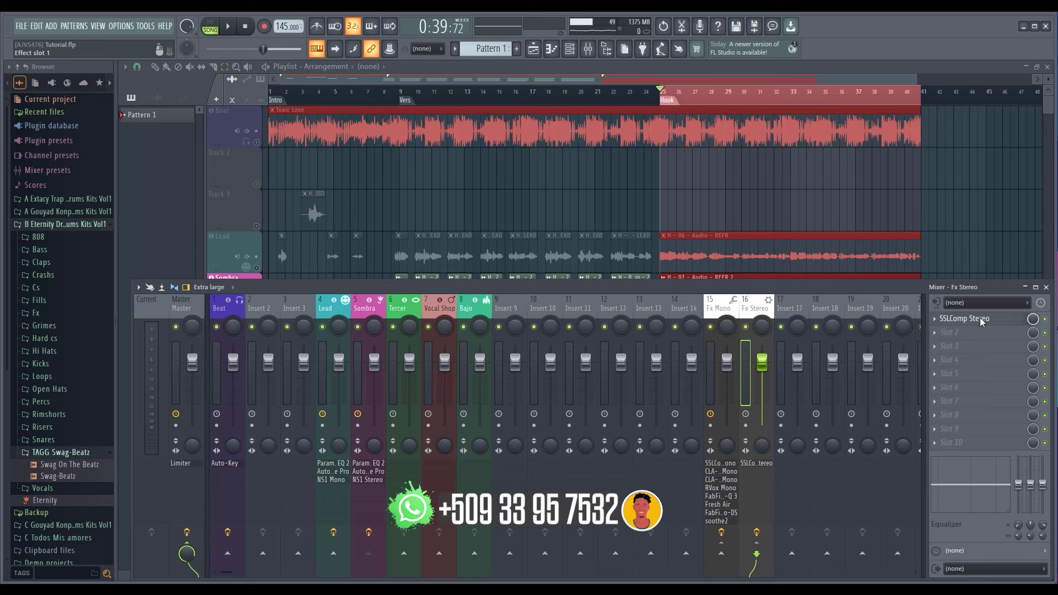
key(space)
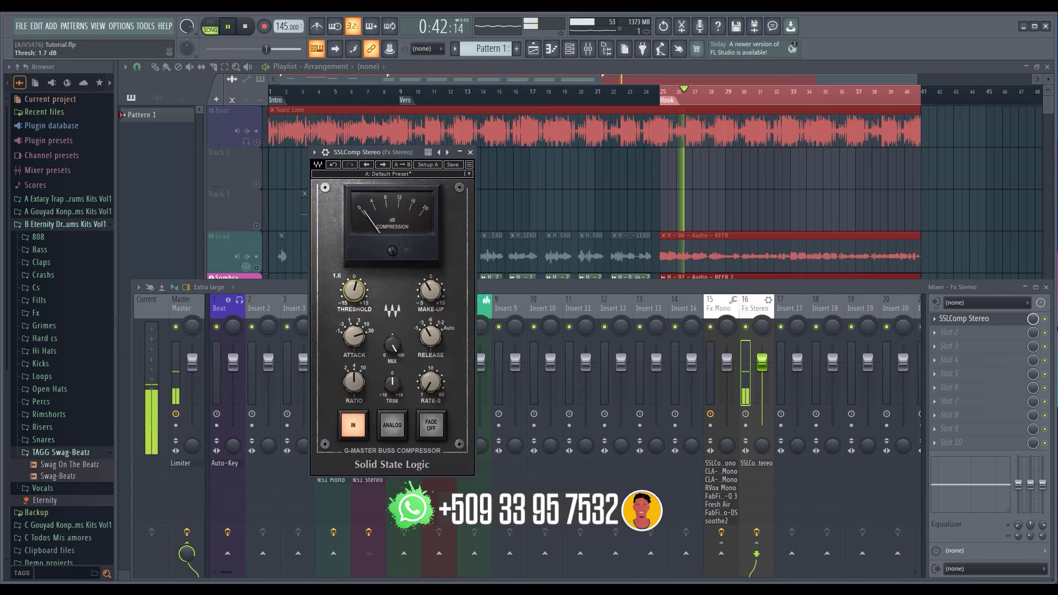
key(space)
key(space)
drag(357, 285, 357, 304)
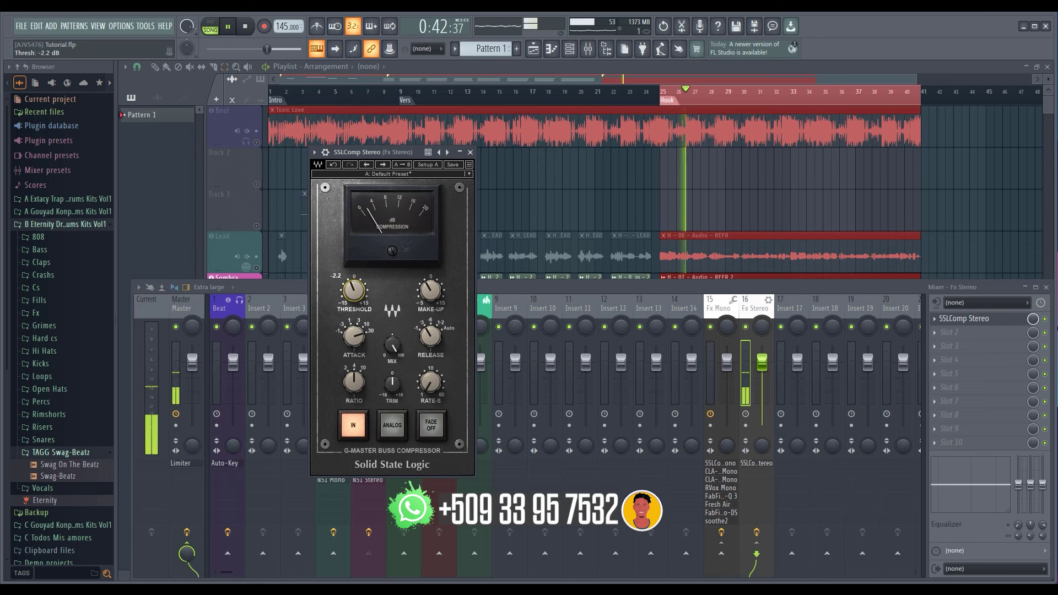
key(space)
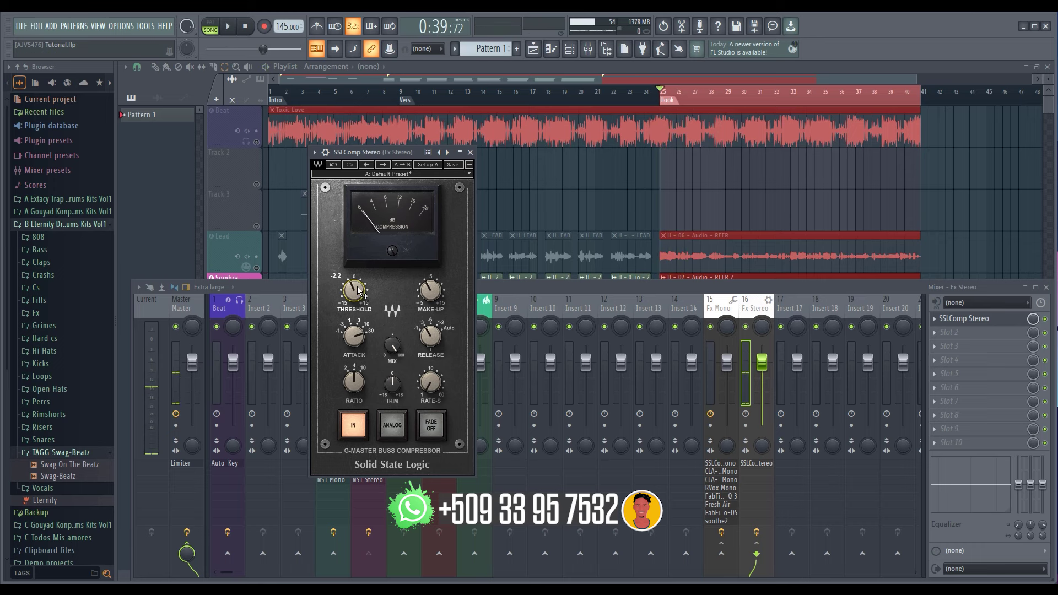
drag(360, 286, 361, 287)
key(space)
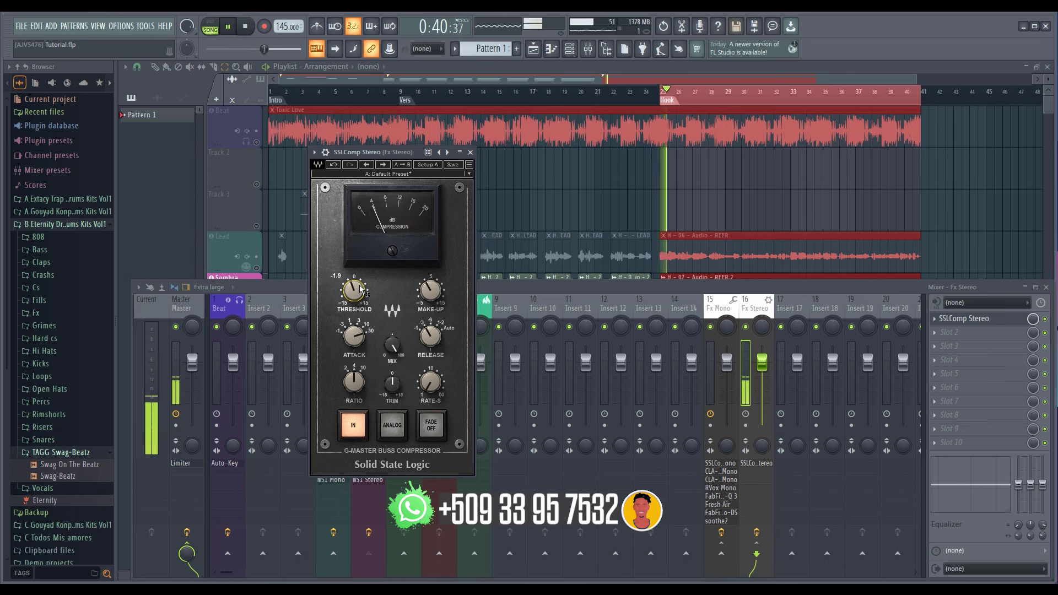
key(space)
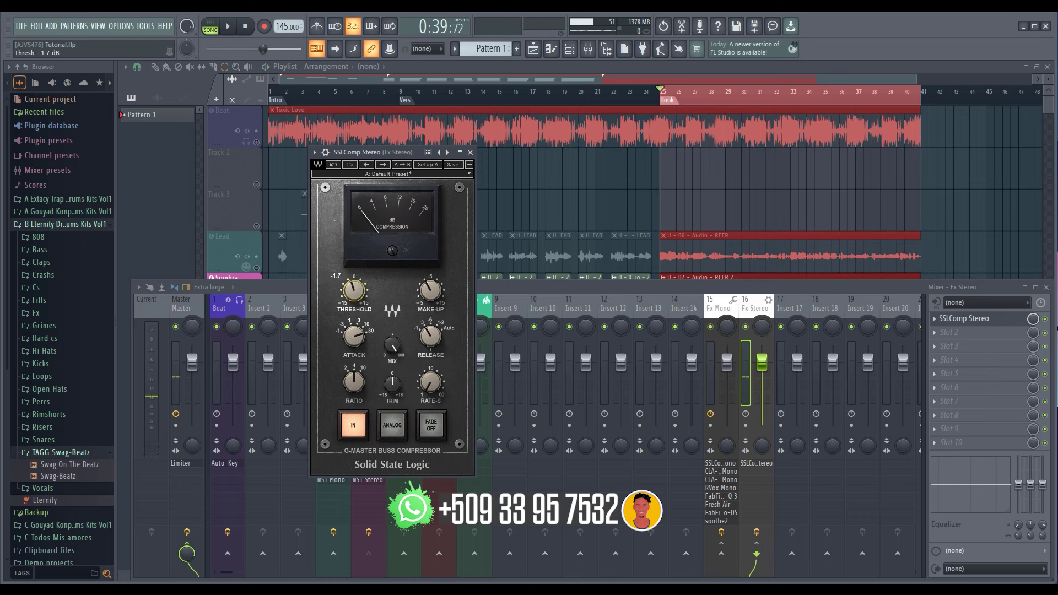
Replay the Hook and raise the SSLComp Stereo threshold slightly to just below 0 dB
key(space)
key(space)
key(space)
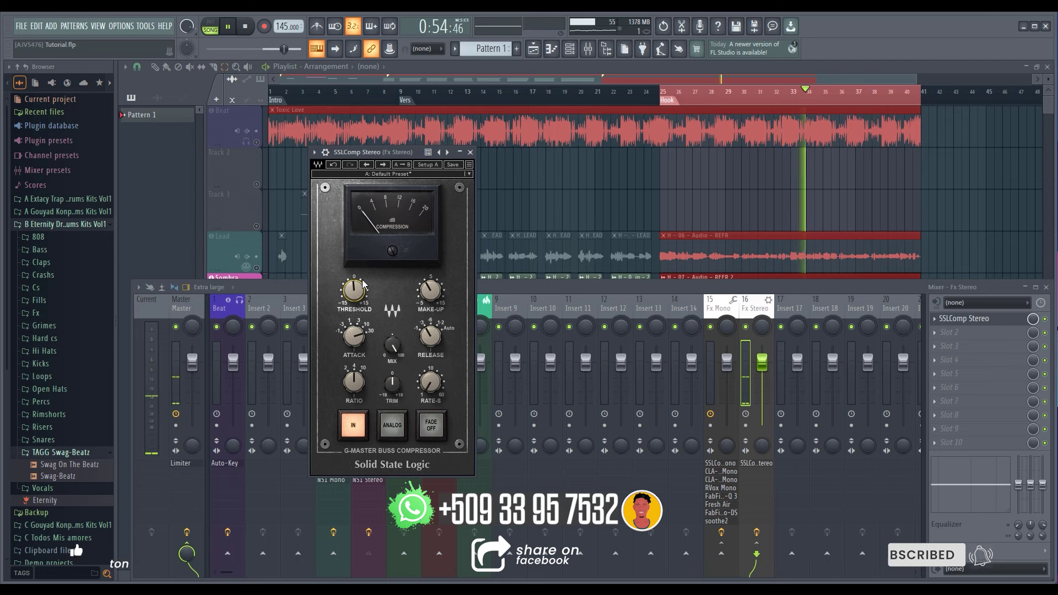
key(space)
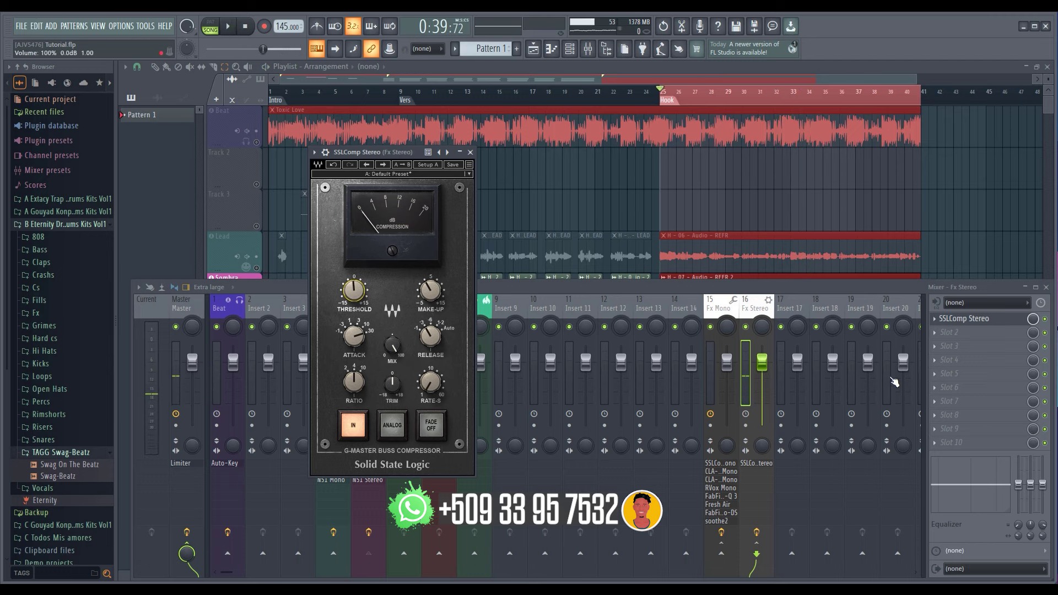
Load CLA-2A Stereo into the second effect slot of Fx Stereo and set its gain to 34.28 while playing the Hook
click(966, 334)
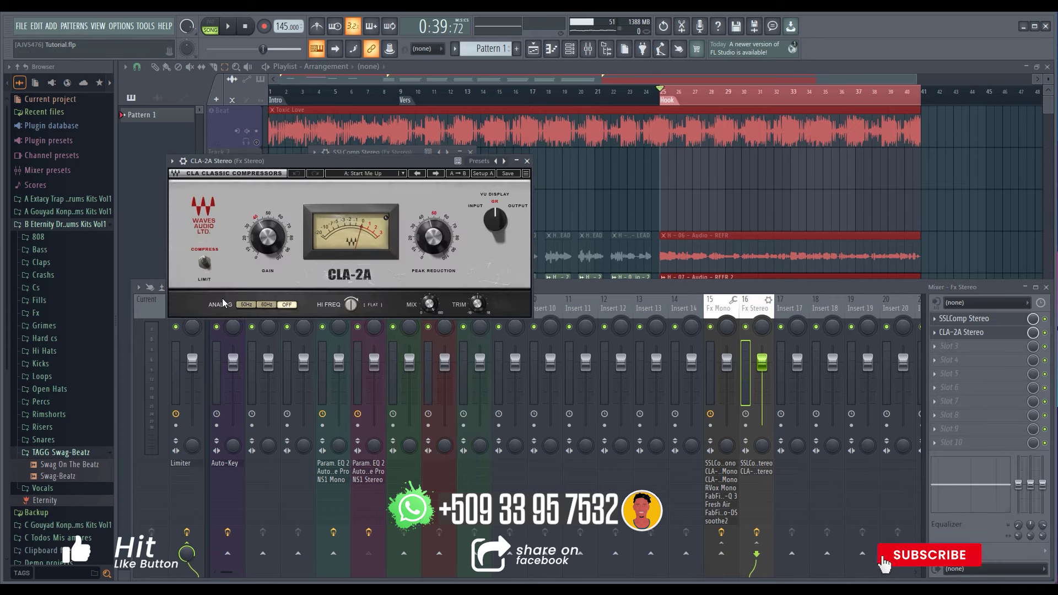
drag(262, 234, 262, 241)
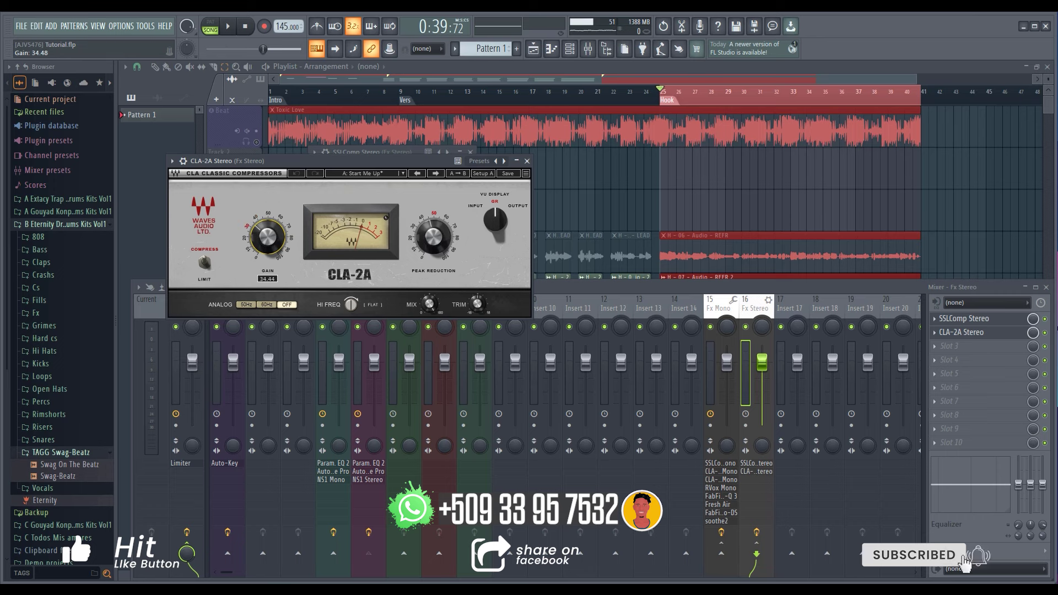
key(space)
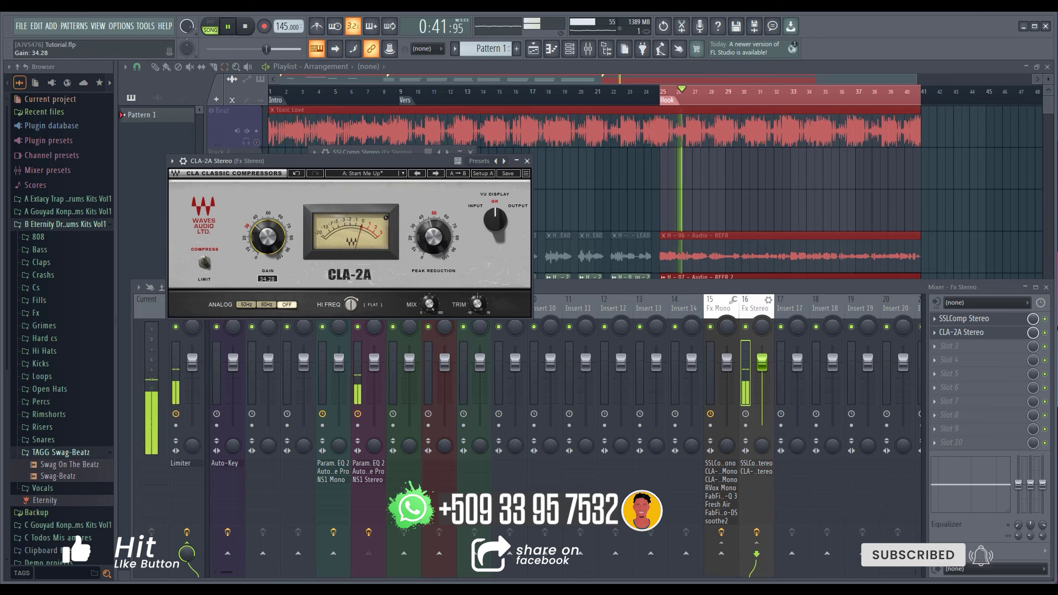
Adjust CLA-2A's Peak Reduction to about 54.7 while replaying the start of the Hook
drag(427, 230, 429, 235)
key(space)
key(space)
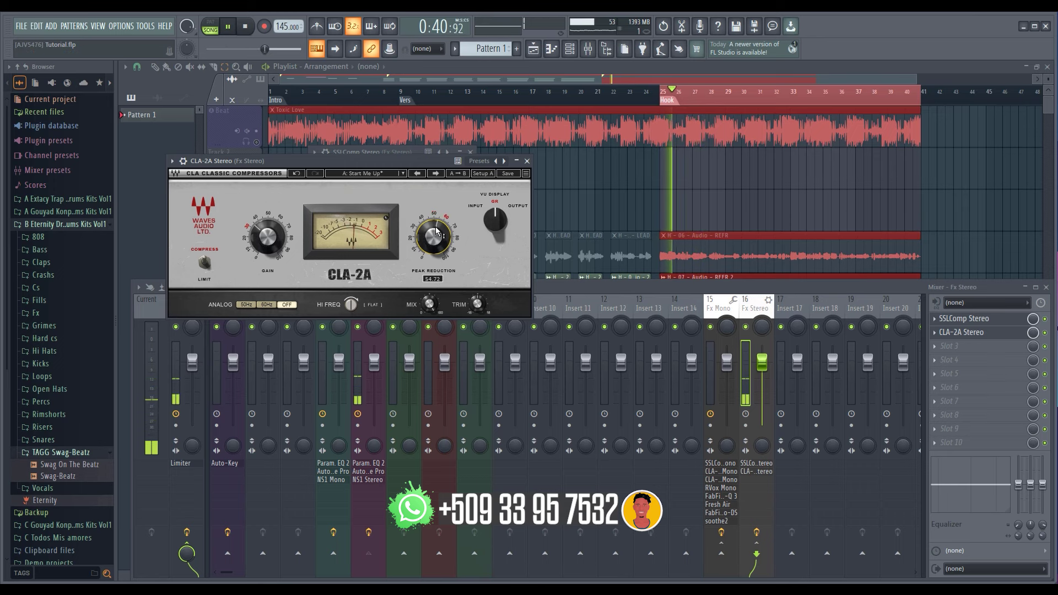
key(space)
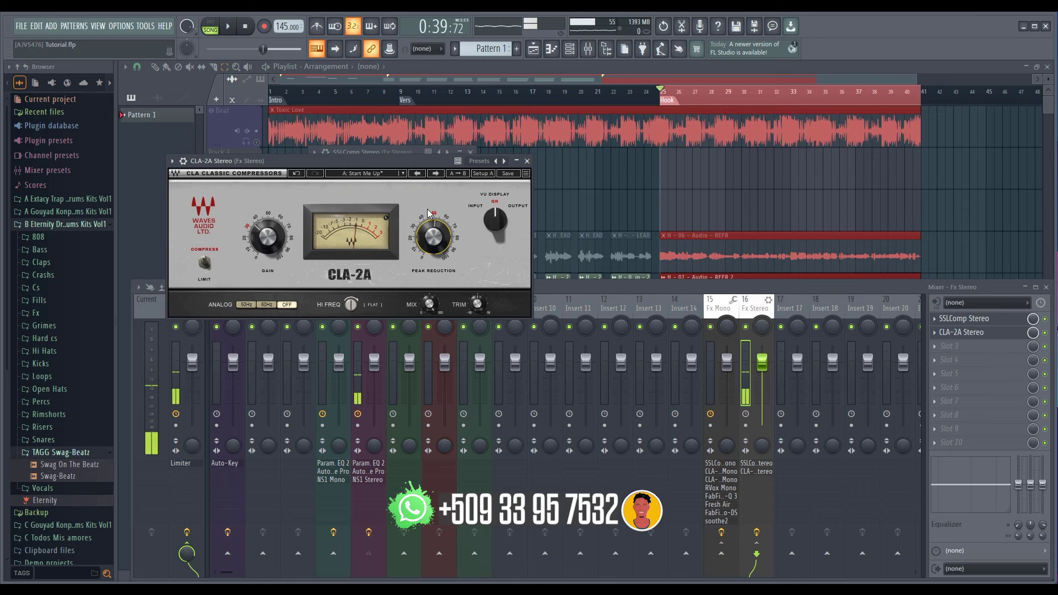
key(space)
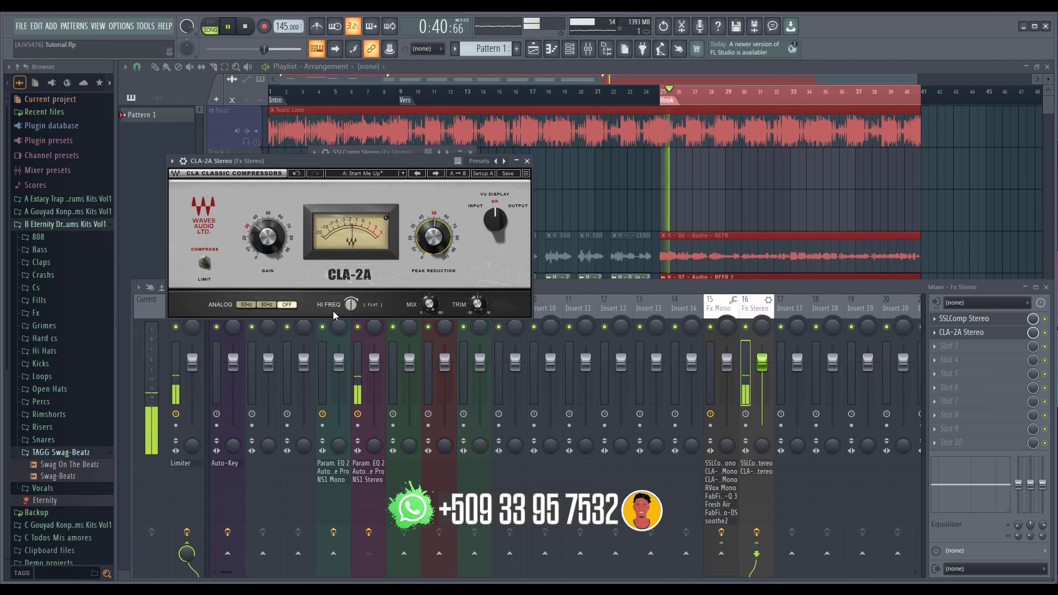
Set CLA-2A's Hi Freq to 49.6 and fine-tune its Peak Reduction to 54.12 while auditioning the Hook
drag(350, 308, 350, 302)
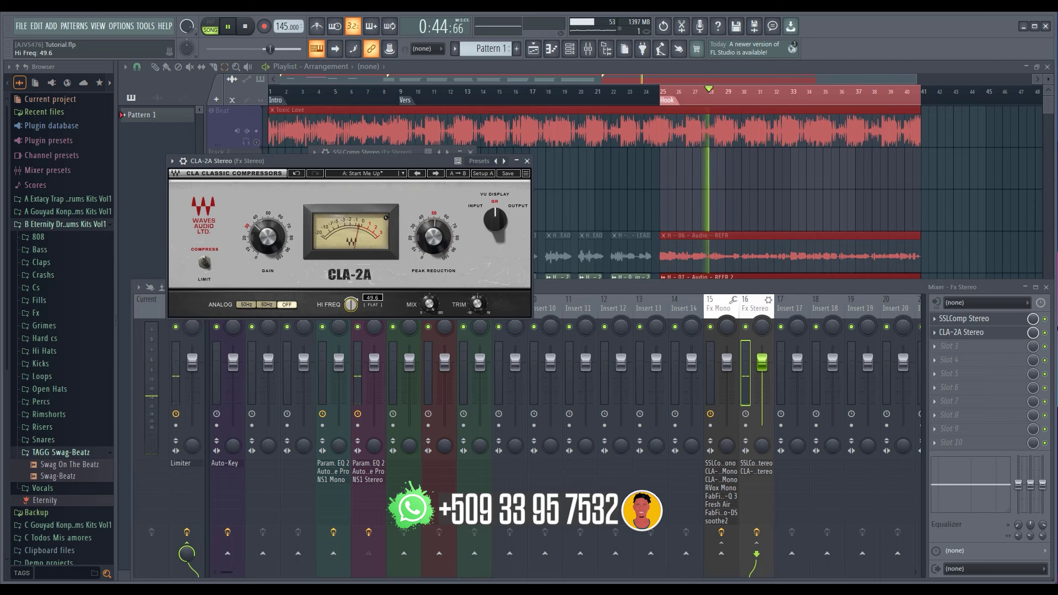
drag(441, 254, 441, 232)
key(space)
key(space)
key(space)
key(space)
key(space)
key(space)
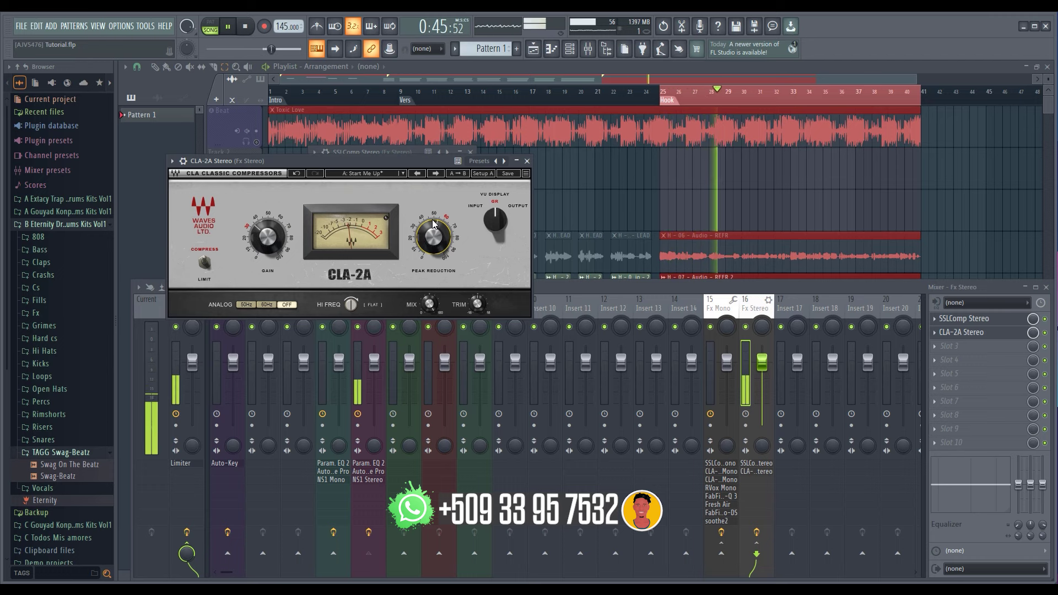
mouse_move(432, 220)
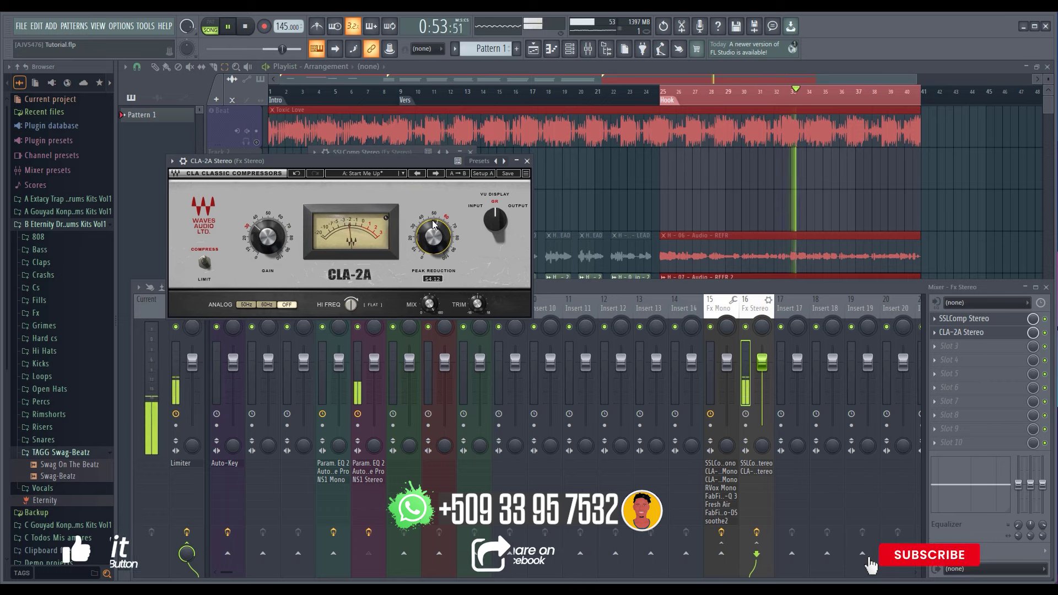
key(space)
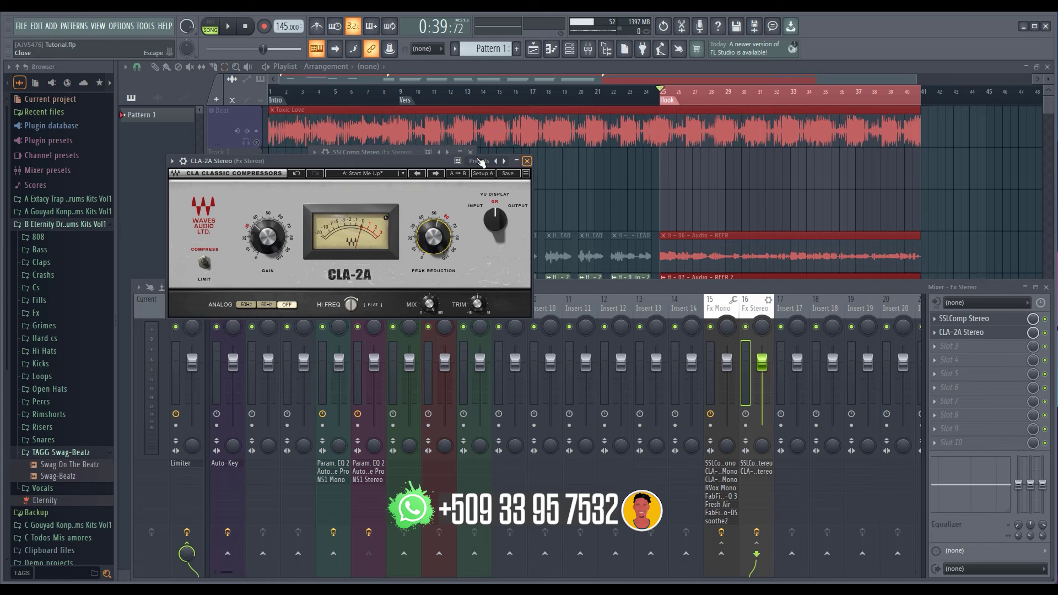
Put away the CLA-2A window and load CLA-76 Mono into the third effect slot of Fx Stereo
key(F9)
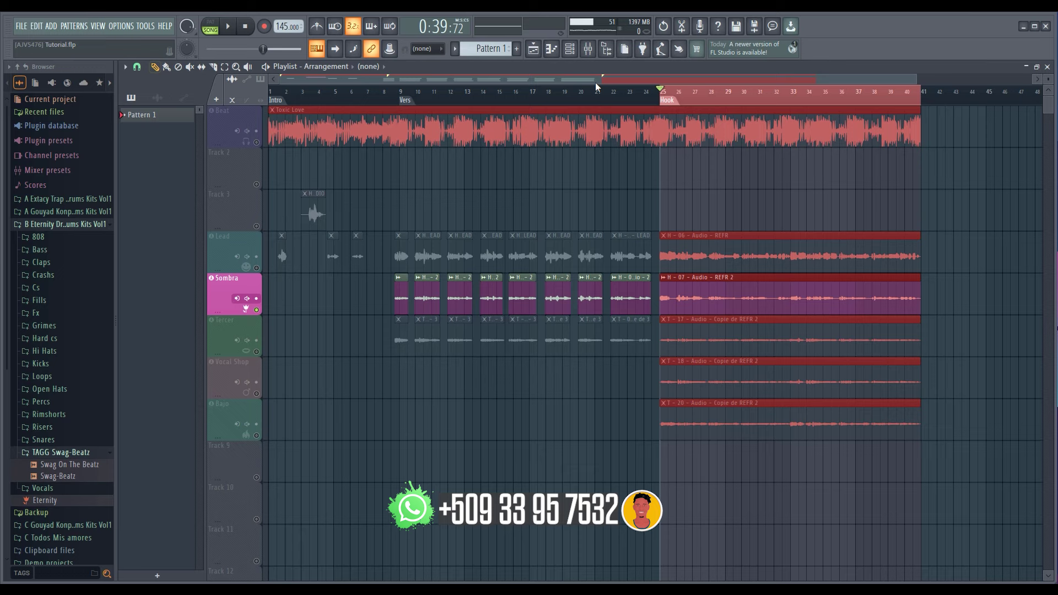
click(588, 50)
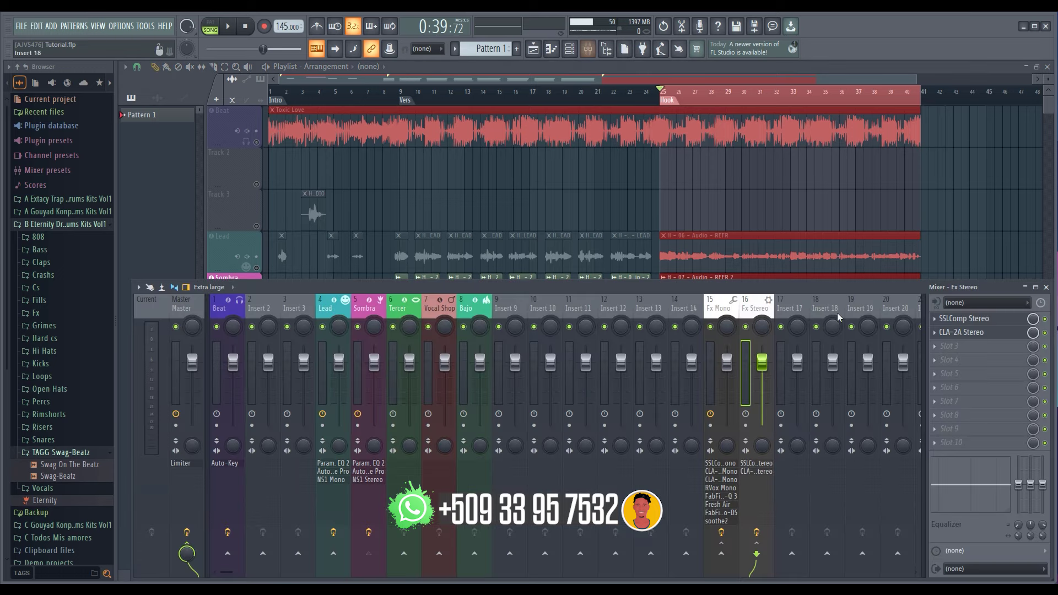
click(966, 353)
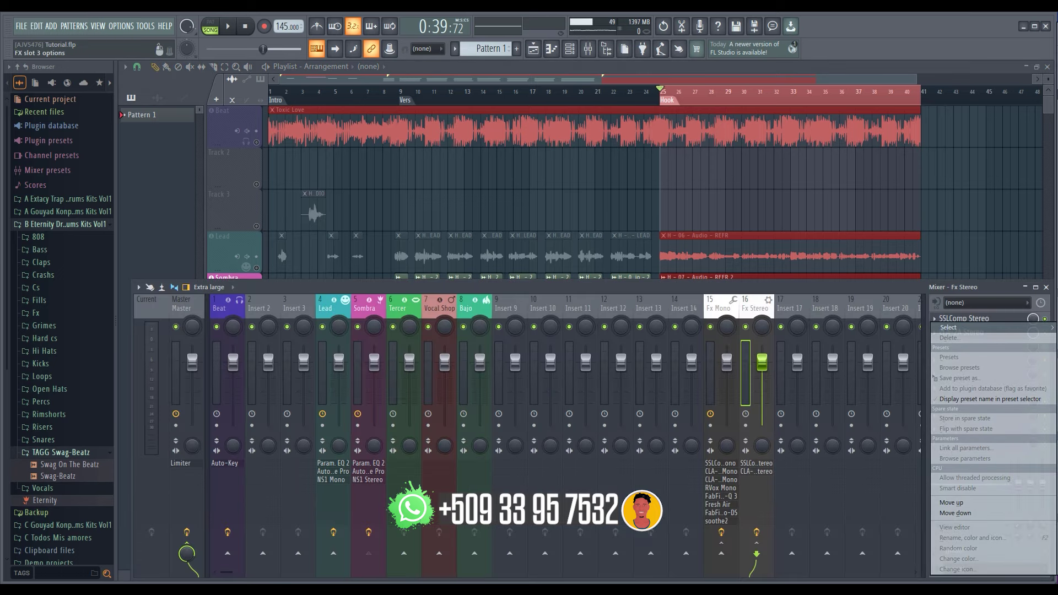
click(1057, 231)
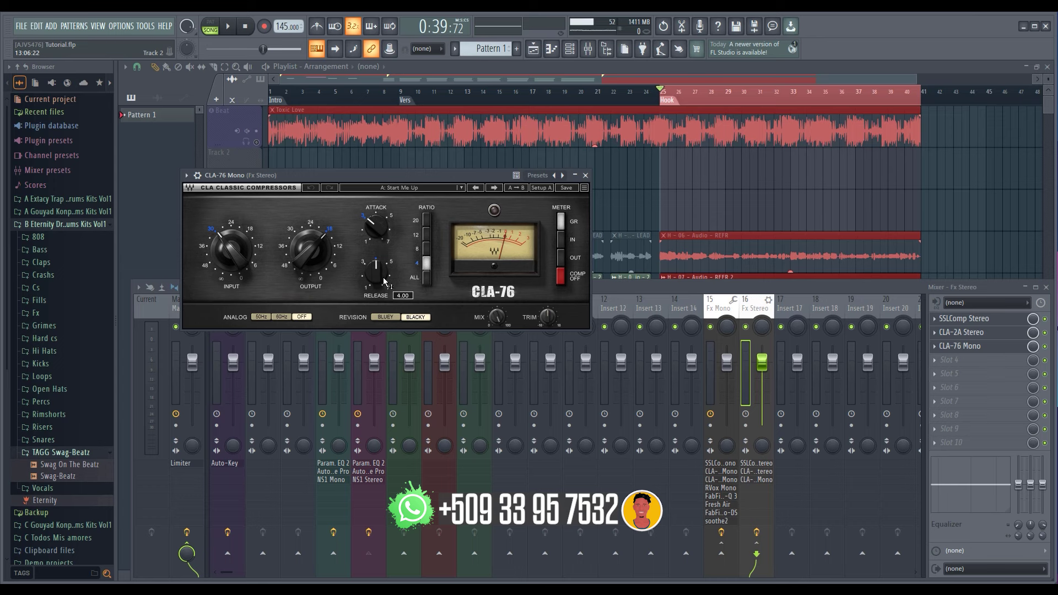
Play the Hook, set CLA-76's Release to 6.63 and lower its Attack
key(space)
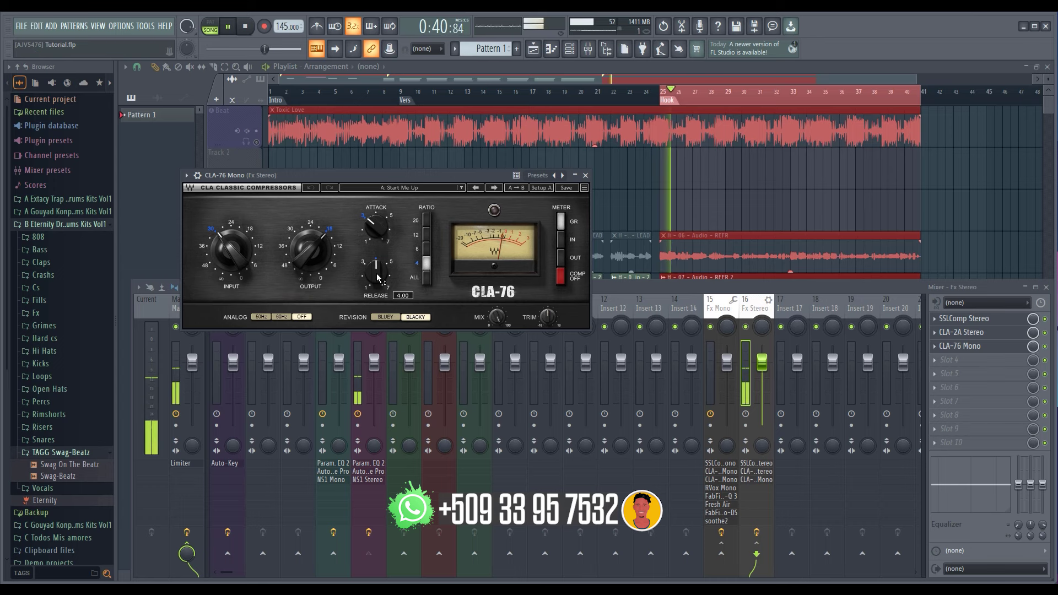
drag(378, 278, 378, 264)
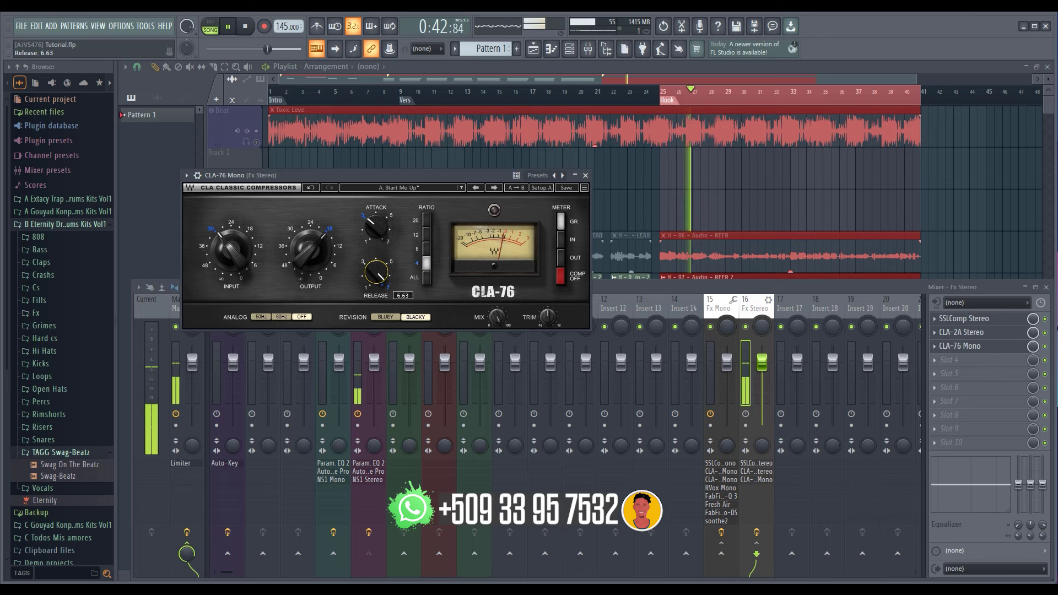
drag(382, 222, 378, 219)
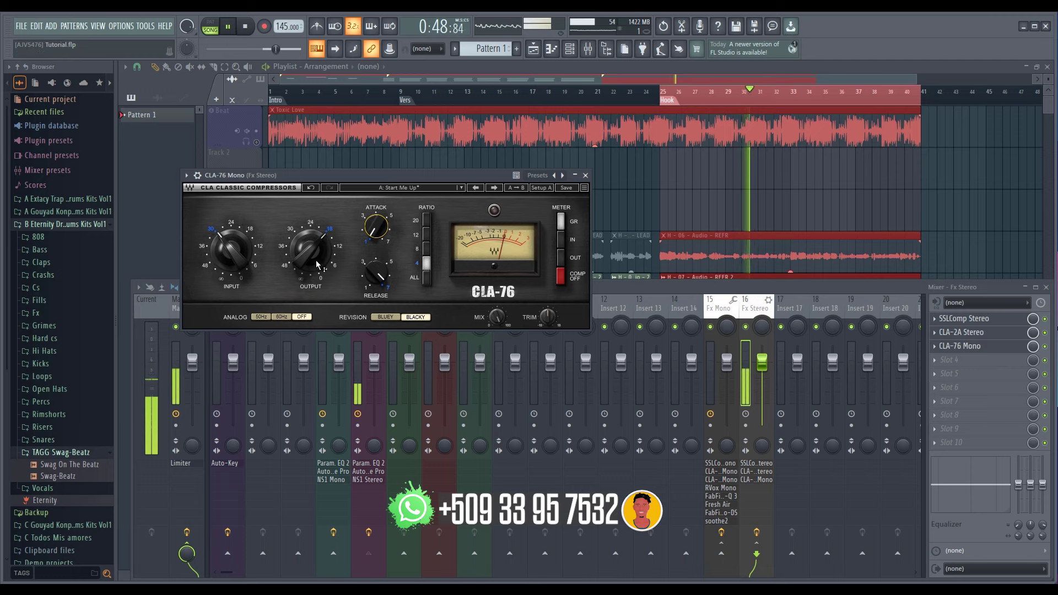
Set CLA-76's Input to about 24 and its Output to -19.0 while replaying the start of the Hook
key(space)
key(space)
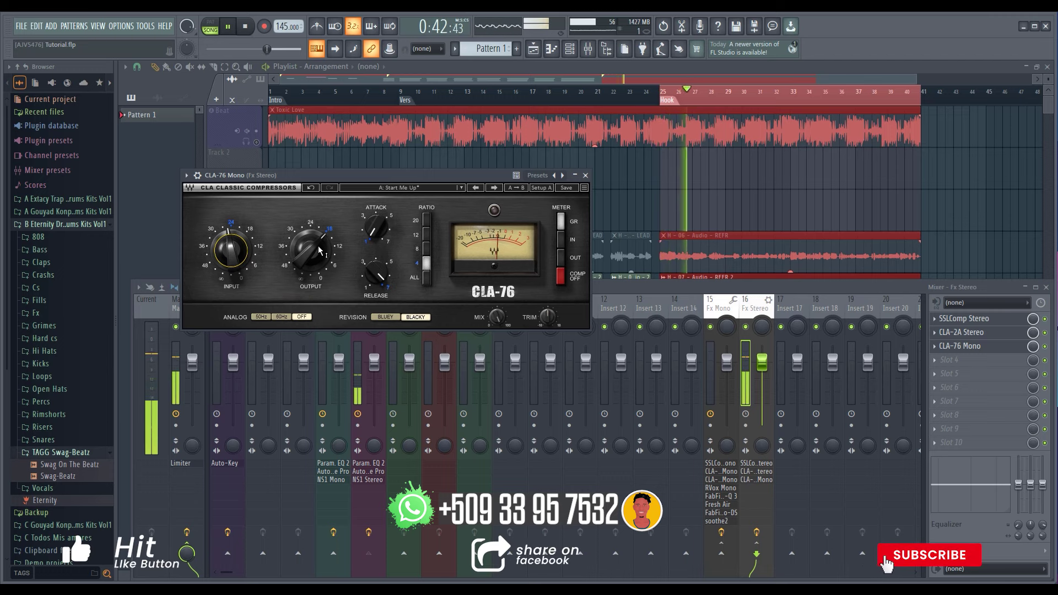
drag(310, 250, 310, 247)
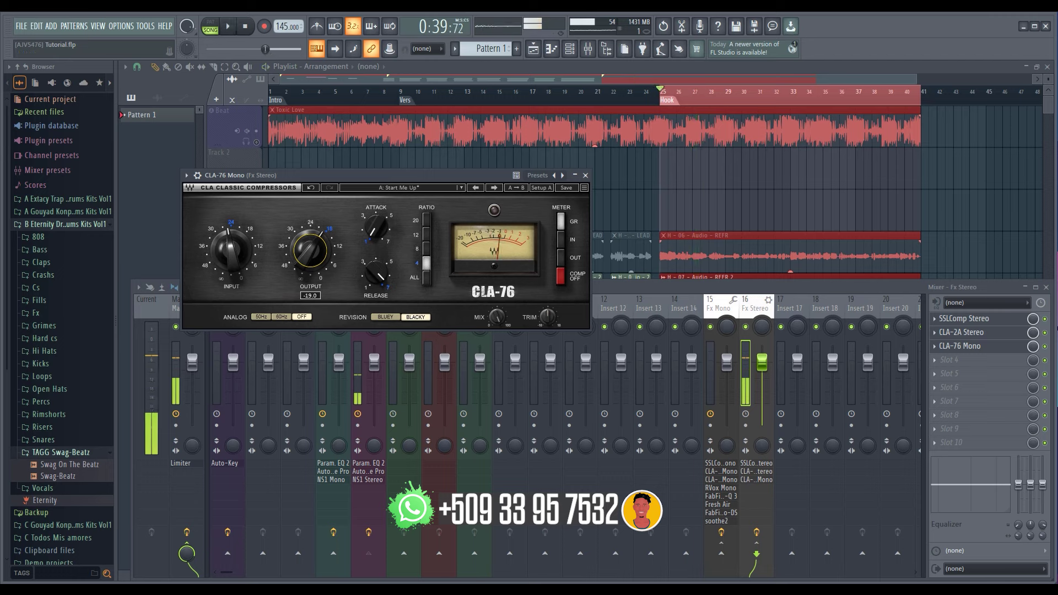
key(space)
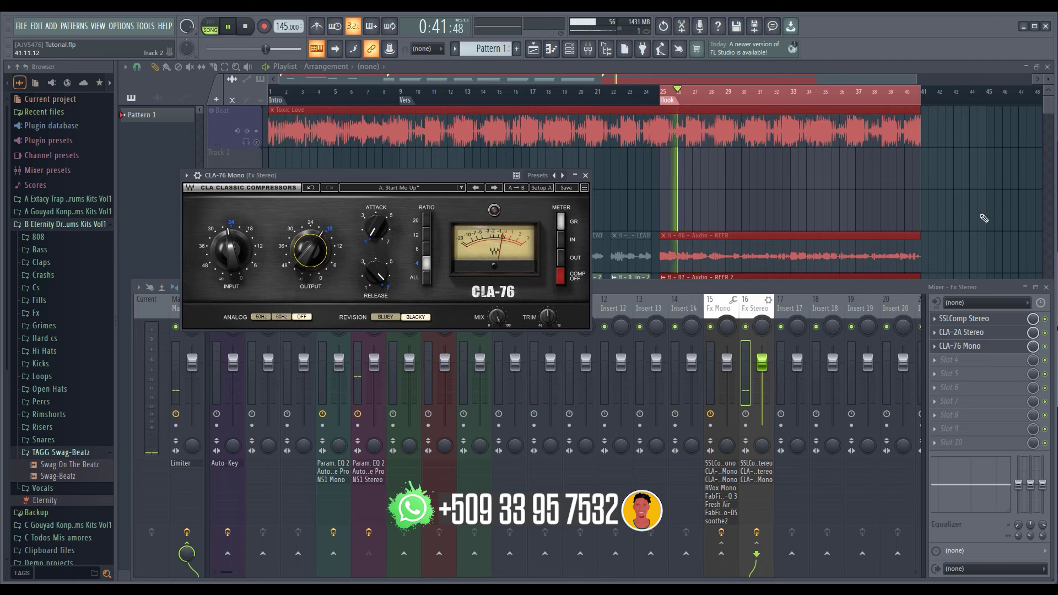
key(space)
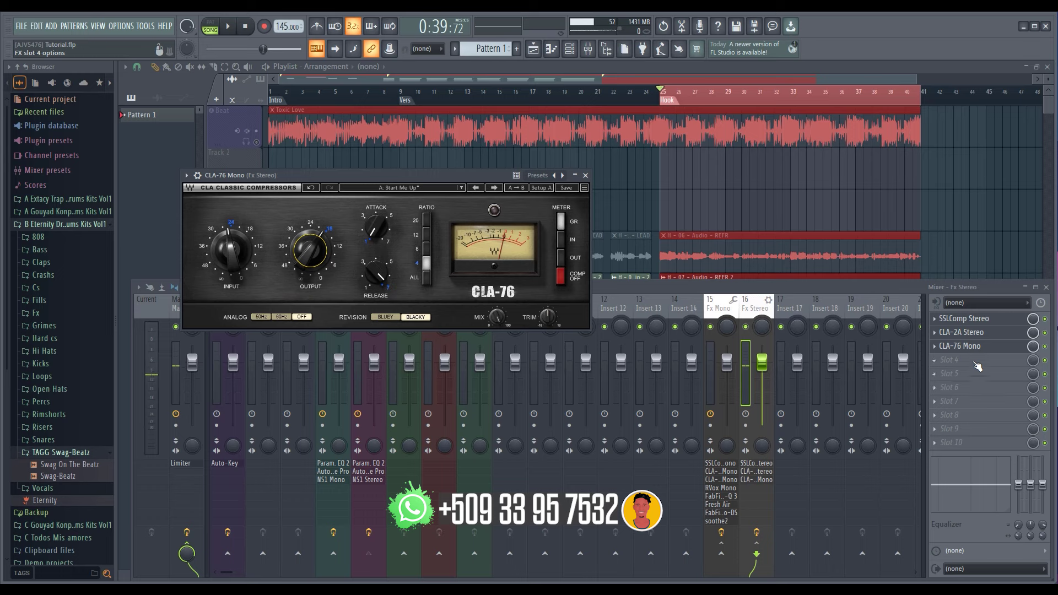
Load RVox Stereo into the fourth effect slot of Fx Stereo, set Comp to -8.0 and Gain to -3.5, and audition the Hook
click(977, 367)
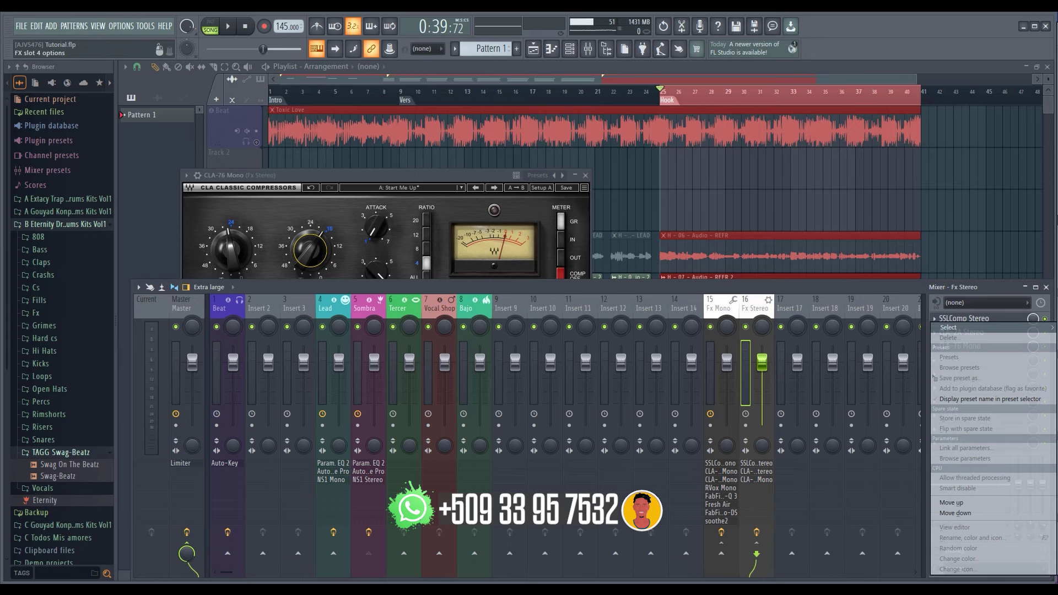
key(space)
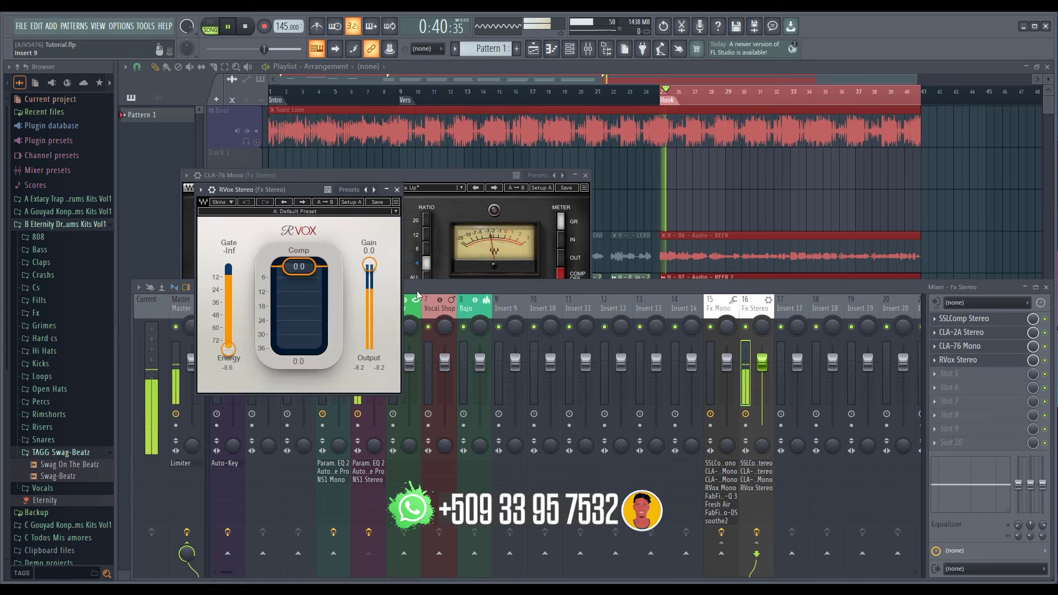
drag(315, 267, 369, 272)
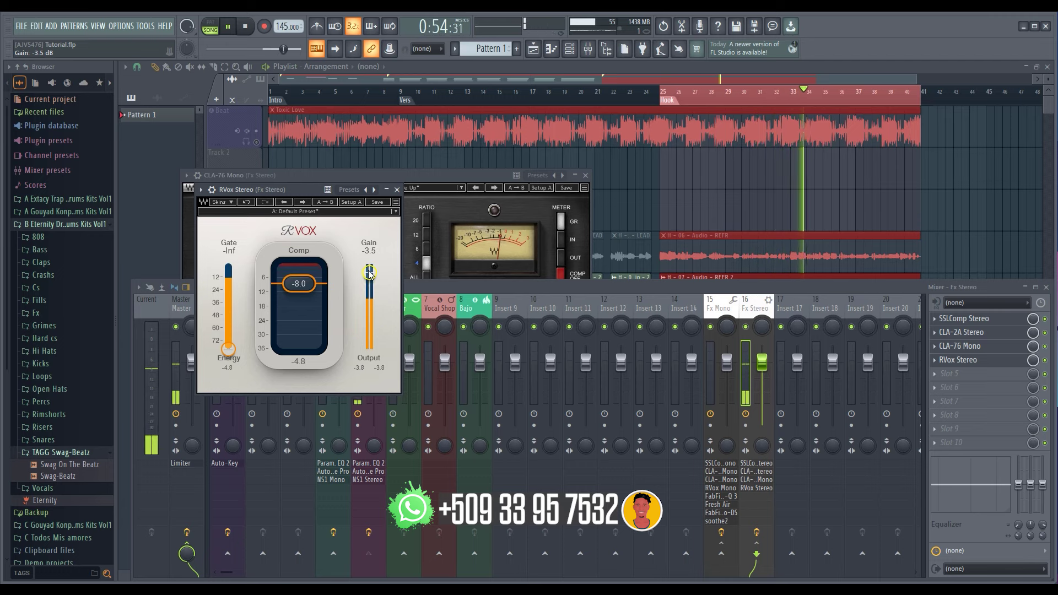
key(space)
key(space)
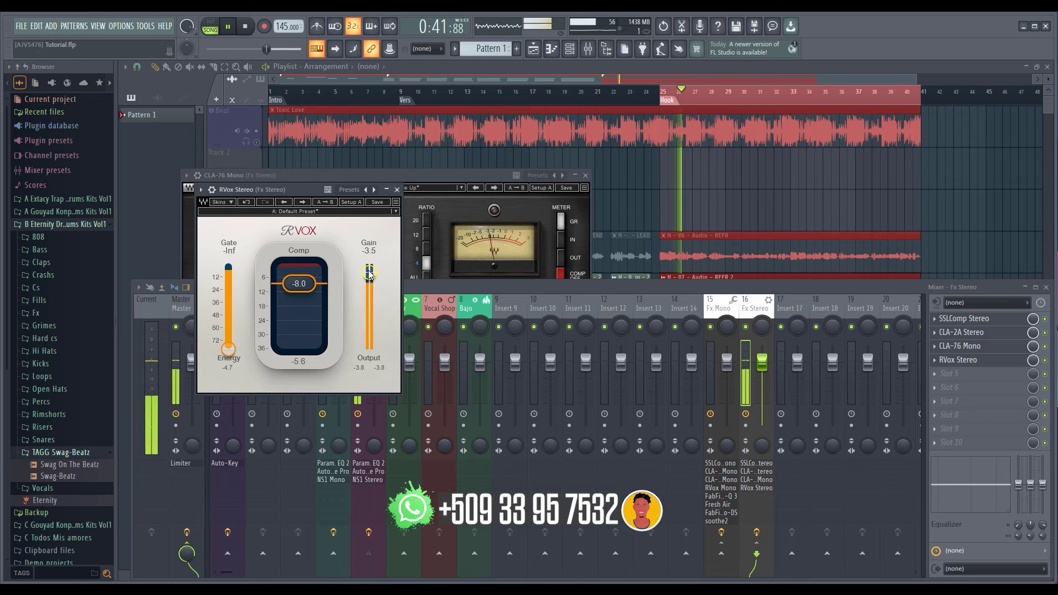
key(space)
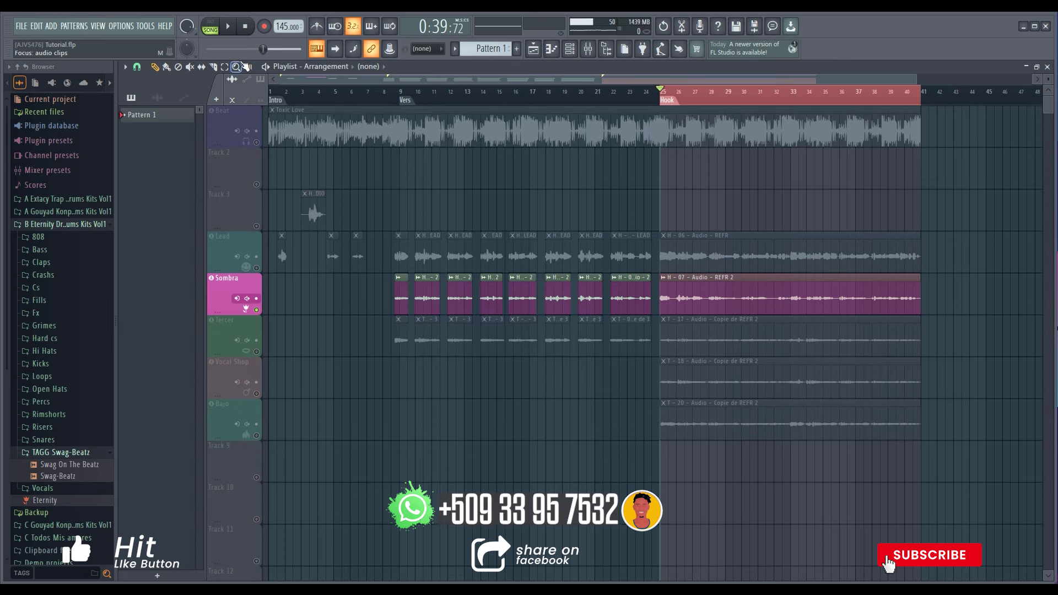
Replace the playlist time selection with one from bar 9 at the Vers marker to bar 41 and play it
ctrl+click(395, 100)
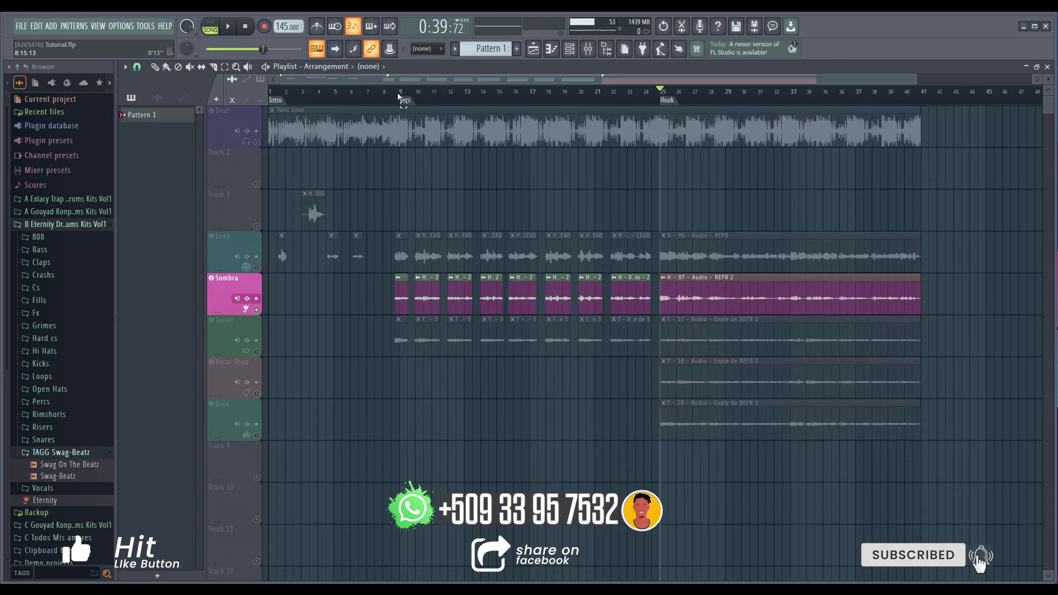
drag(399, 98, 909, 101)
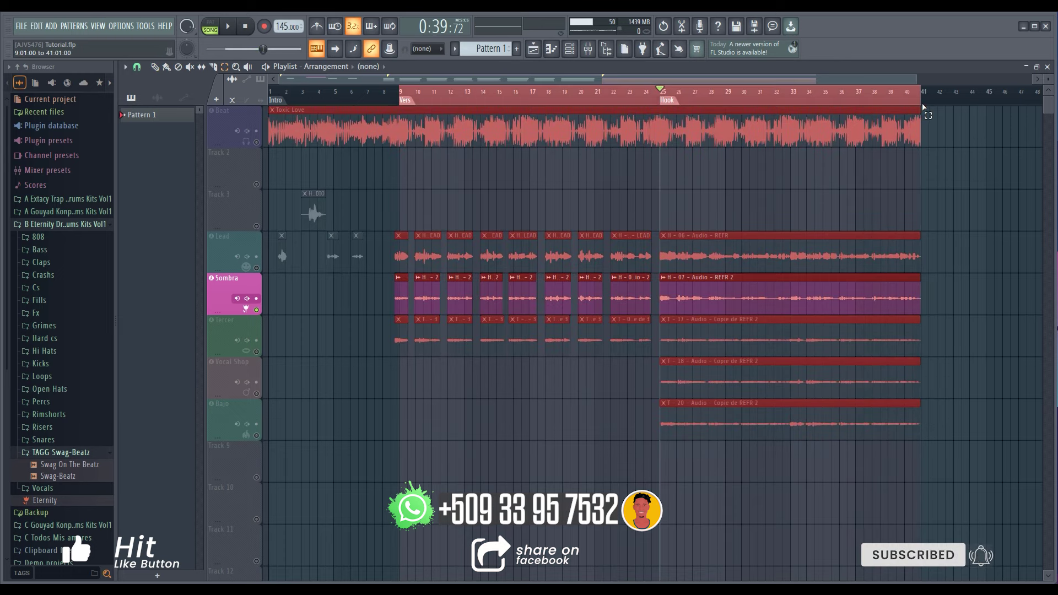
key(space)
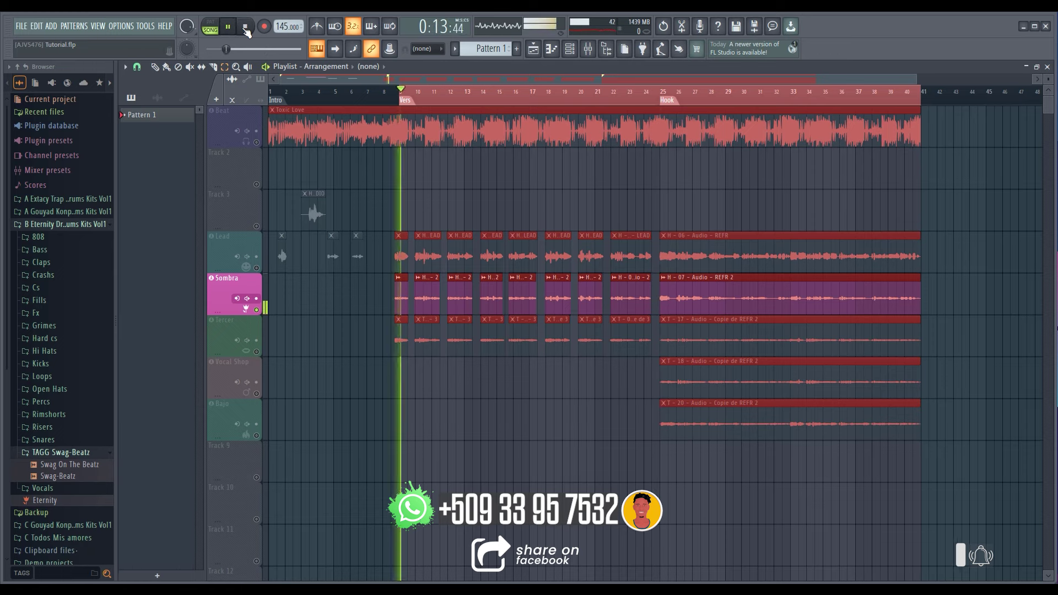
Compare the start of the verse with Fx Stereo's effects bypassed and enabled, leaving them enabled
click(588, 50)
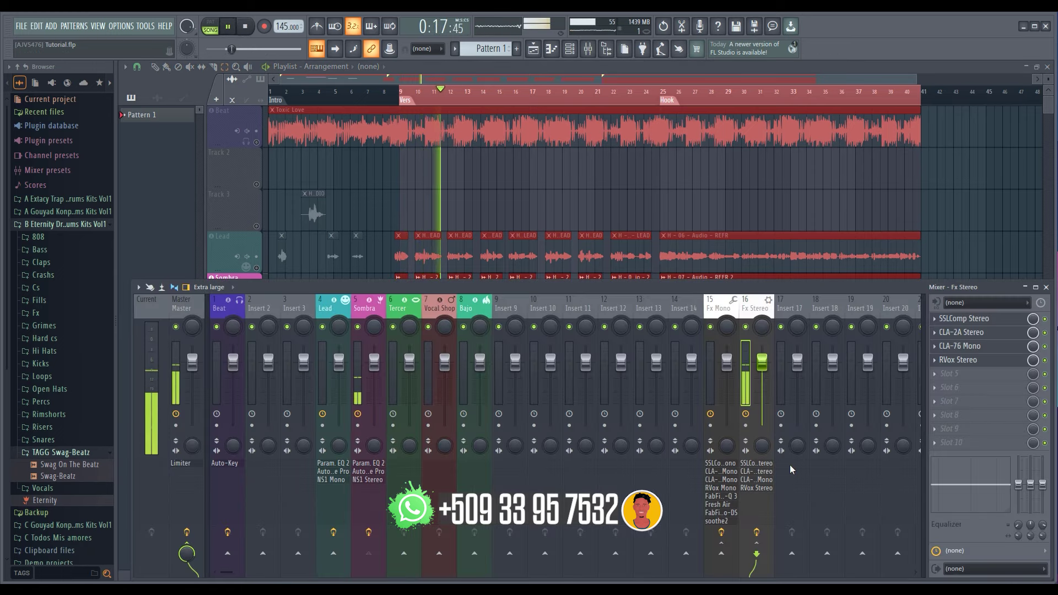
key(space)
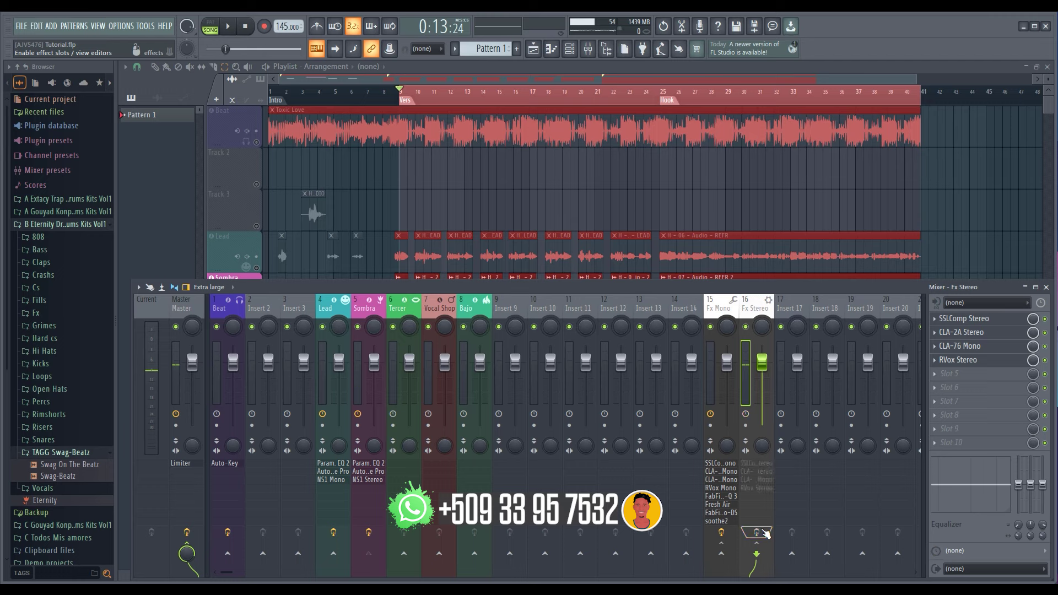
key(space)
key(space)
key(space)
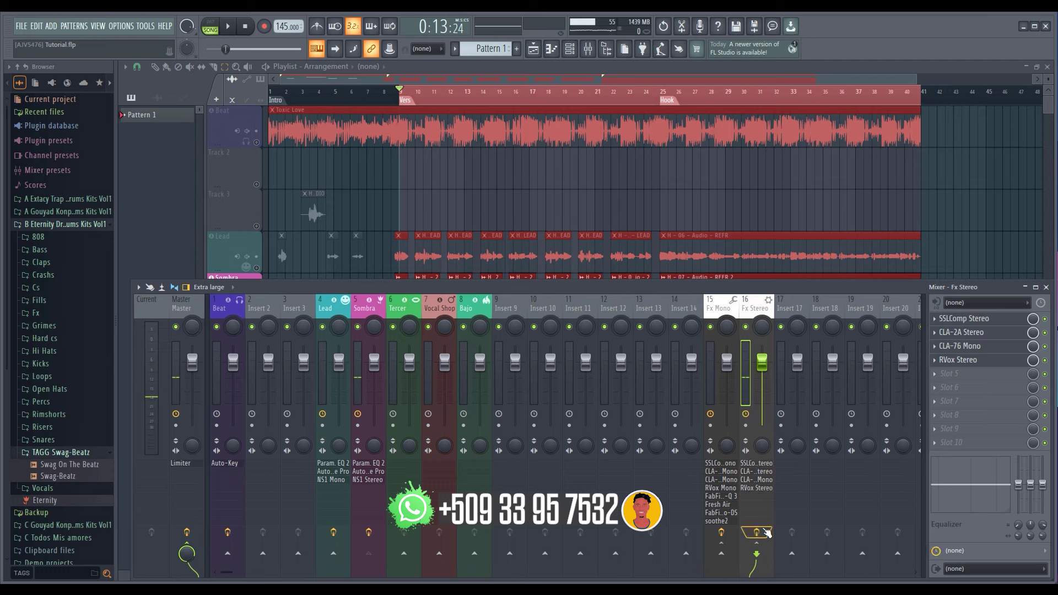
key(space)
key(space)
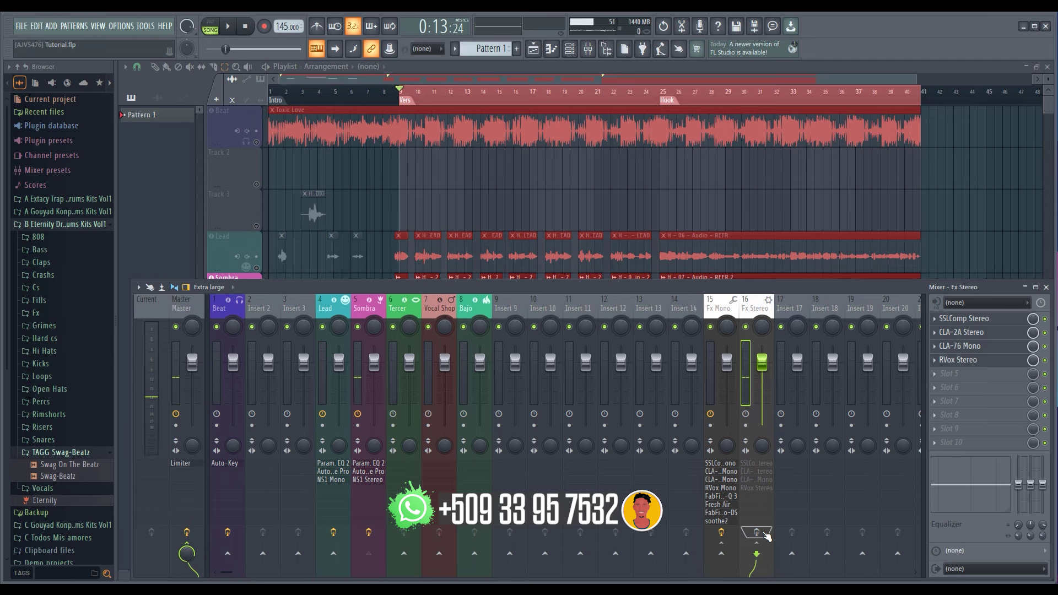
key(space)
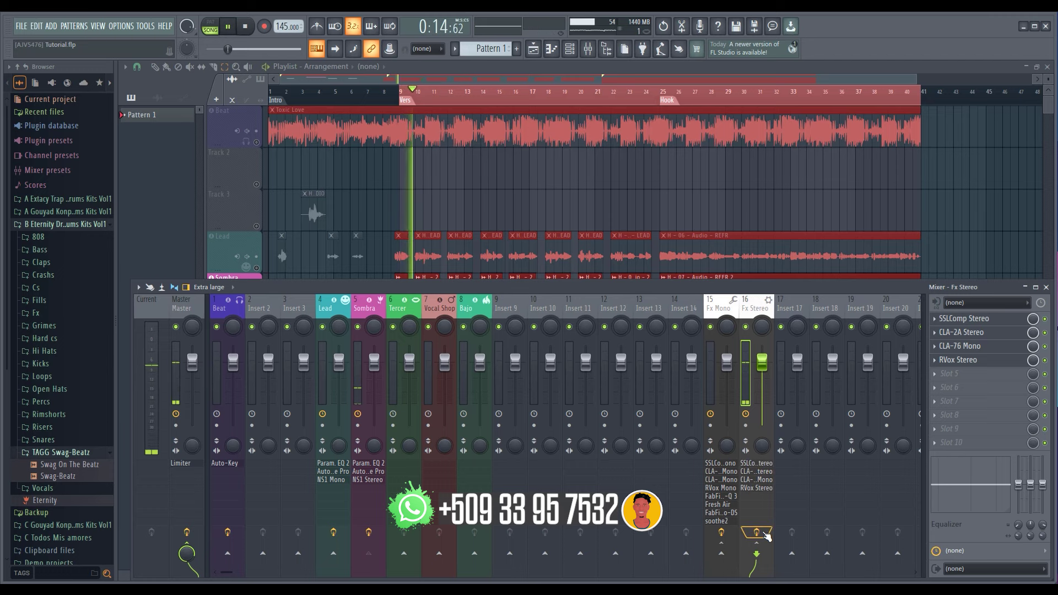
key(space)
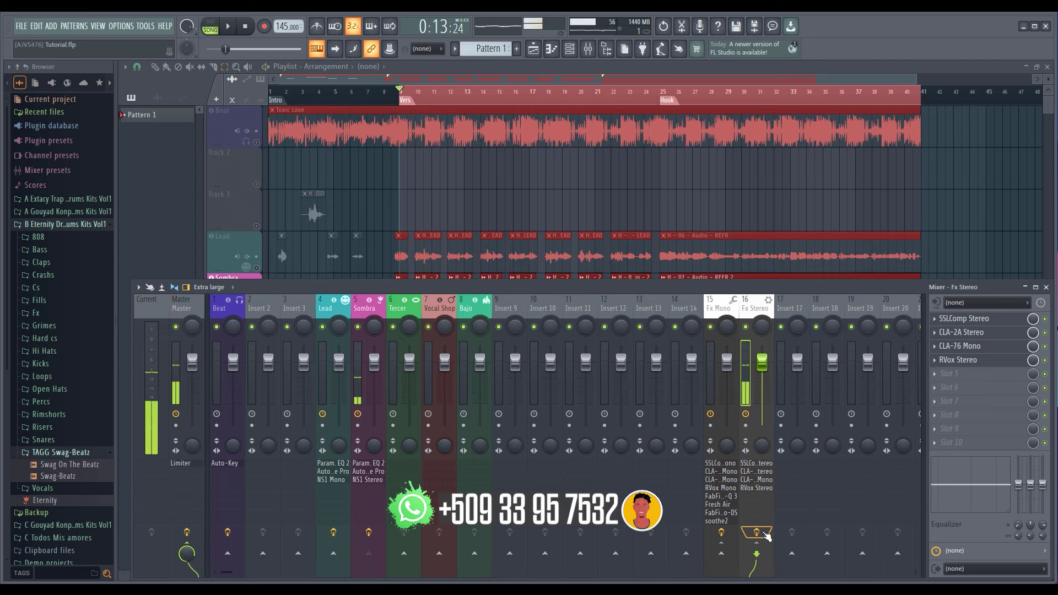
Load FabFilter Pro-Q 3 into the fifth slot of Fx Stereo and add a low-cut band at about 50 Hz during playback
right_click(996, 376)
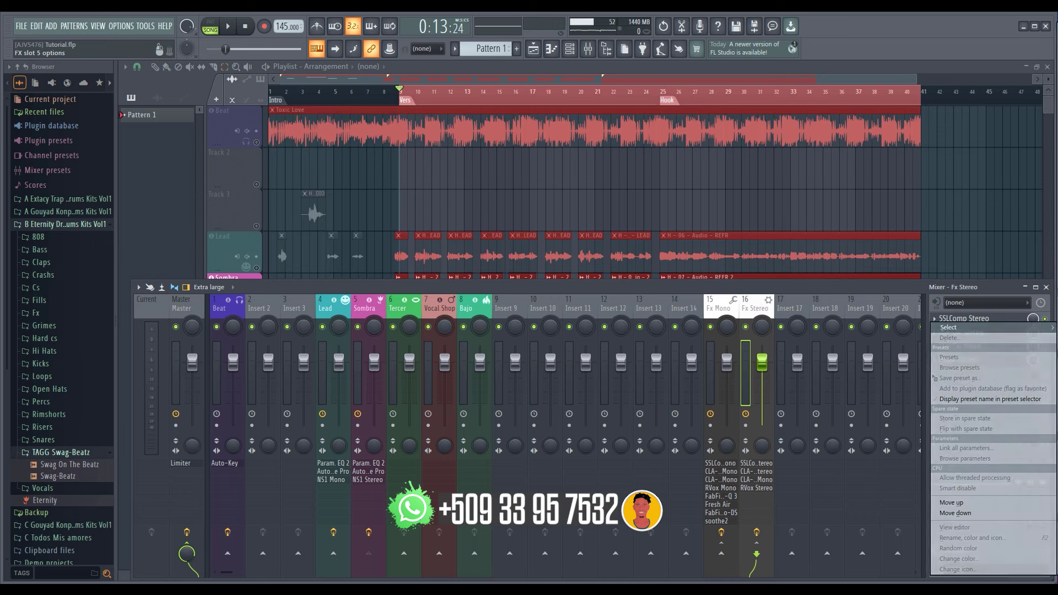
click(664, 332)
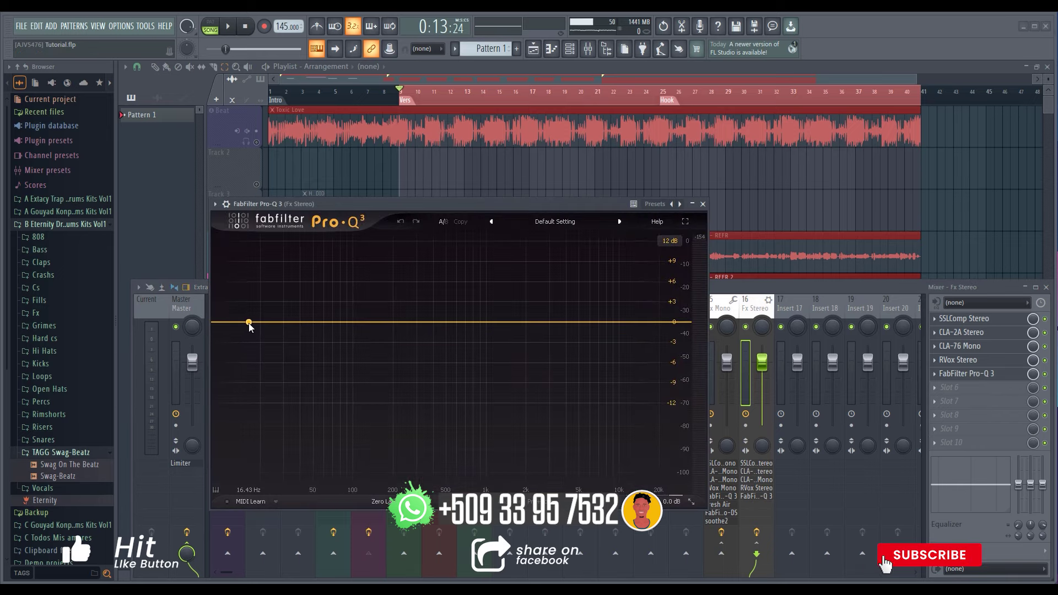
click(249, 324)
key(space)
Sweep a narrow boosted bell band to 1203.6 Hz in Pro-Q 3, then turn it into a -2.60 dB cut with a Q of 3.144
drag(249, 325, 388, 246)
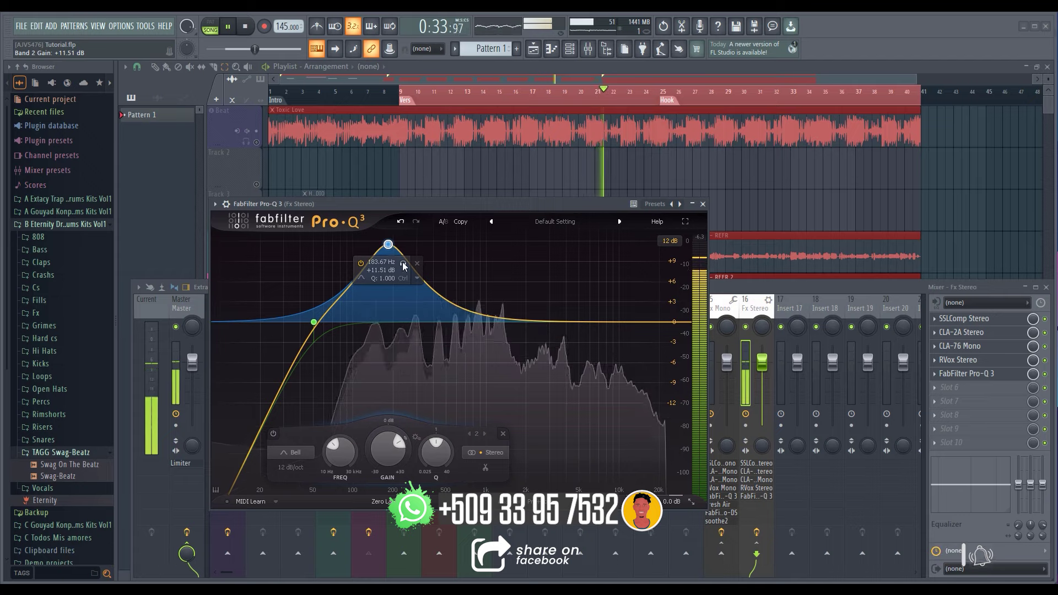
mouse_move(399, 443)
mouse_down()
mouse_move(393, 421)
mouse_move(421, 447)
mouse_move(419, 437)
mouse_move(437, 504)
mouse_move(399, 450)
mouse_move(399, 462)
mouse_up()
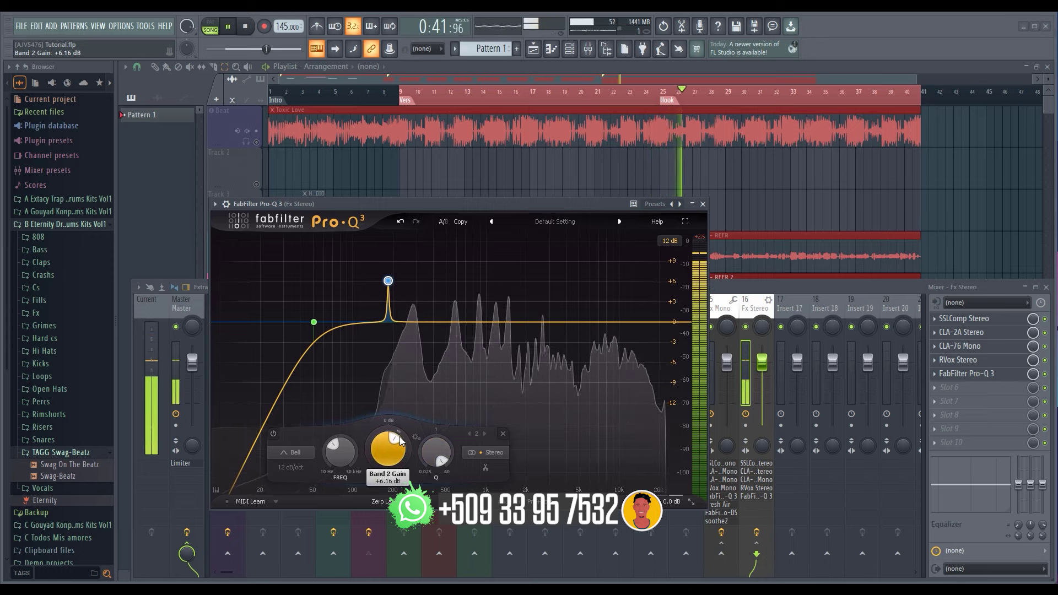
drag(388, 281, 505, 256)
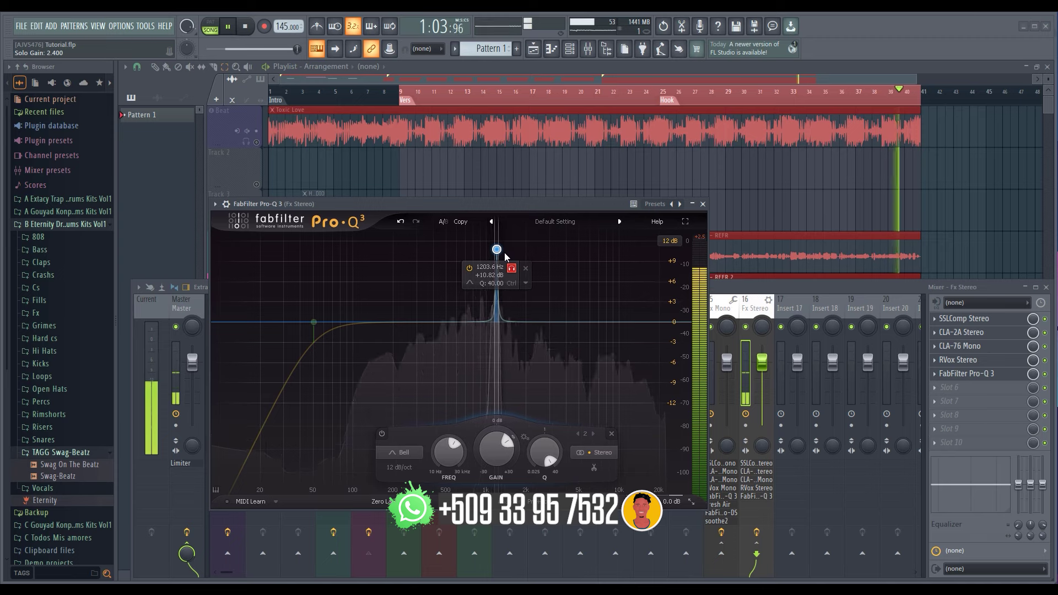
click(507, 268)
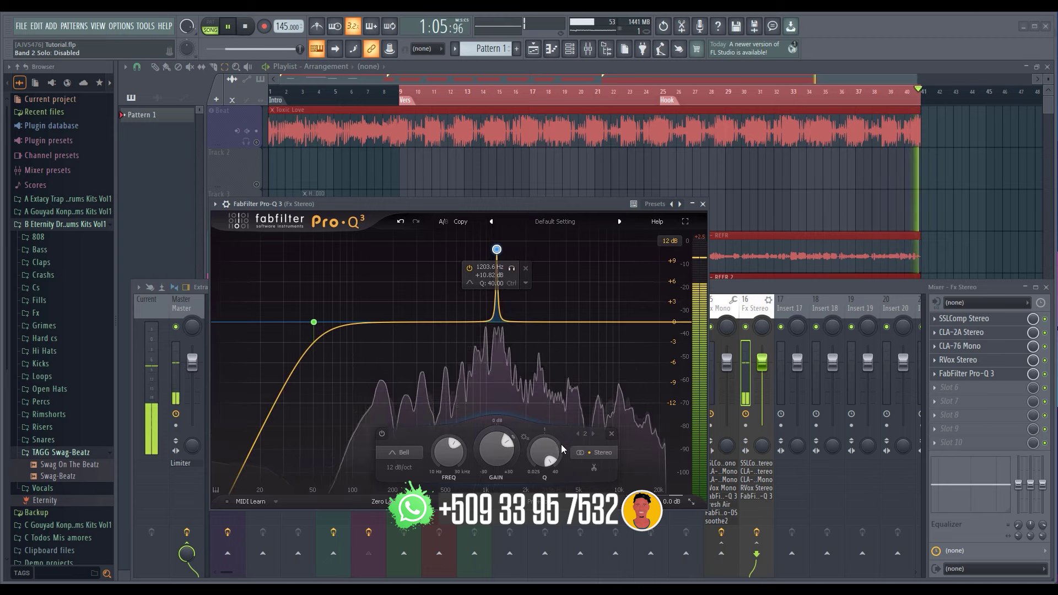
drag(550, 461, 487, 430)
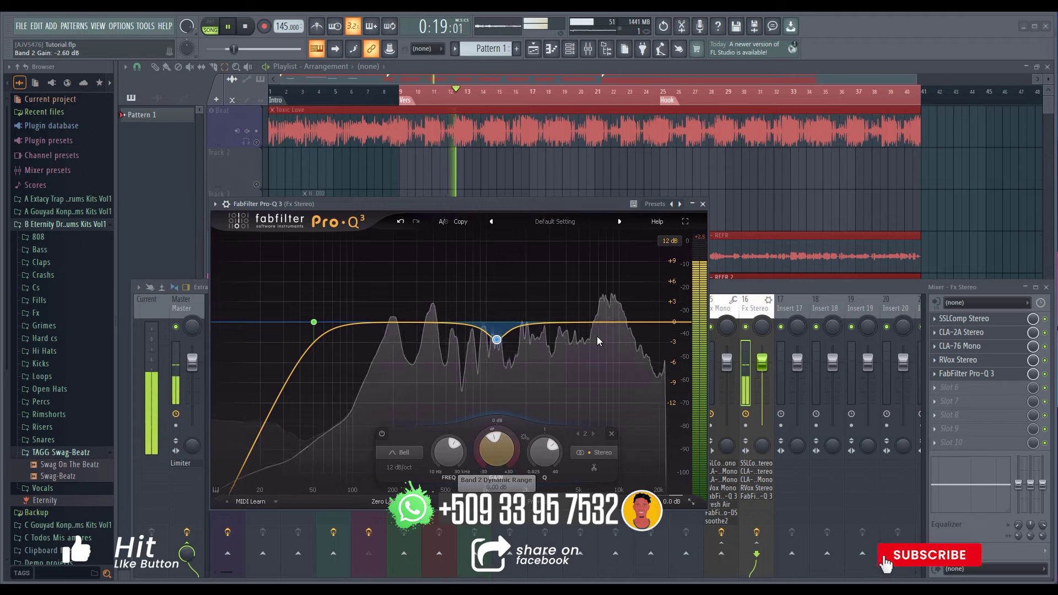
Add a third band, sweep it in solo to 2485.7 Hz, and make it a -2.73 dB cut with a Q of 3.429
double_click(558, 322)
drag(558, 322, 558, 246)
drag(613, 444, 619, 558)
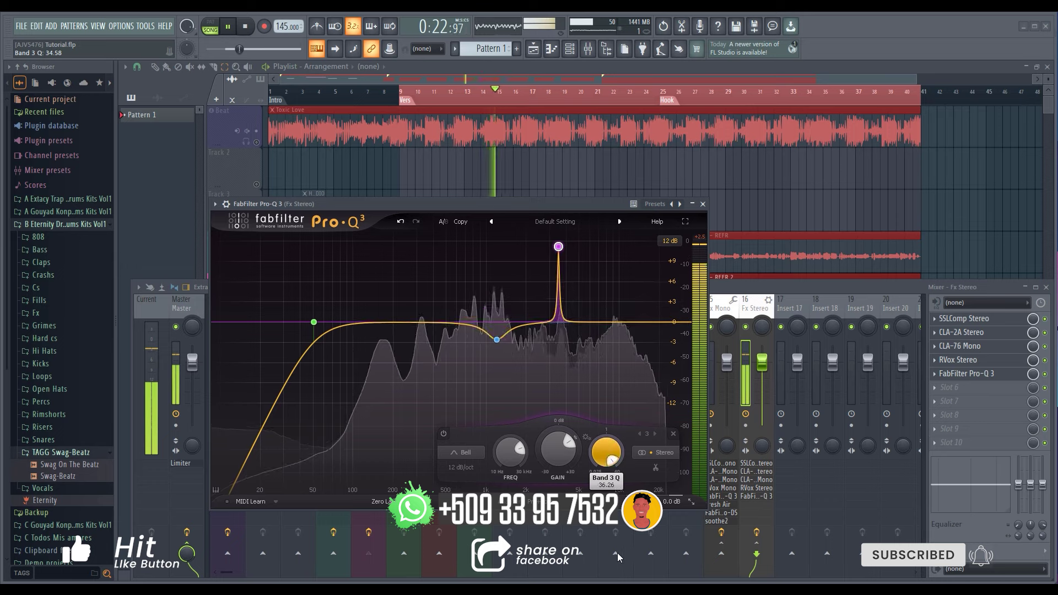
mouse_move(586, 267)
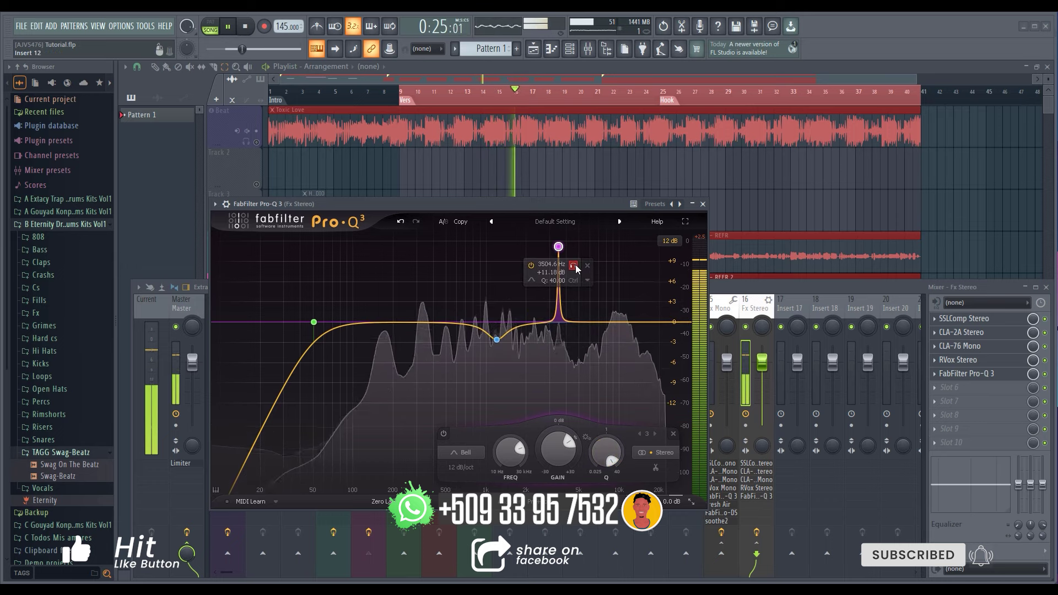
mouse_move(573, 266)
mouse_down()
mouse_move(538, 263)
mouse_move(554, 262)
mouse_up()
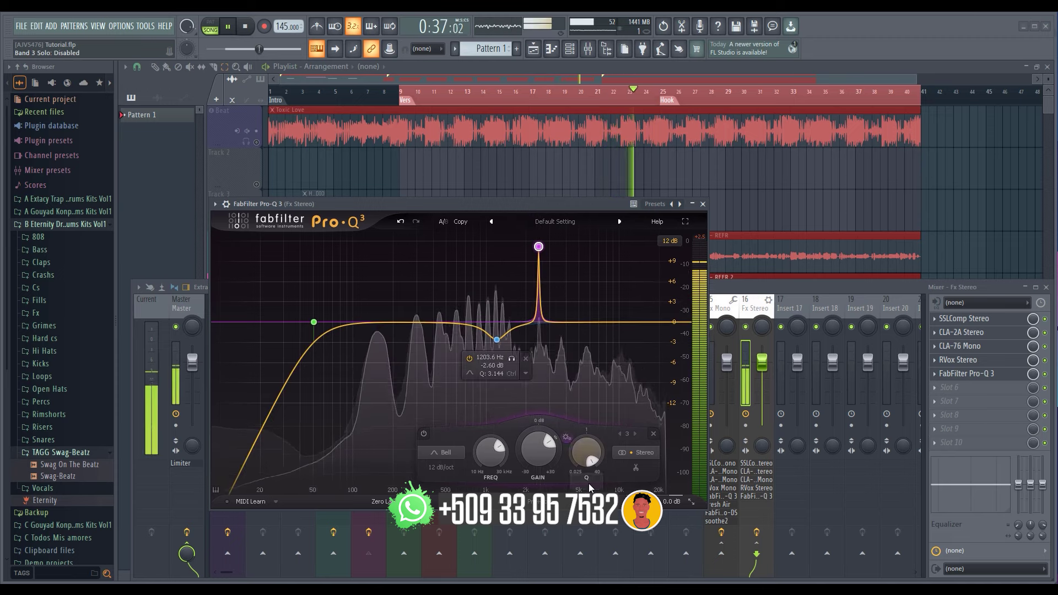
drag(592, 462, 536, 441)
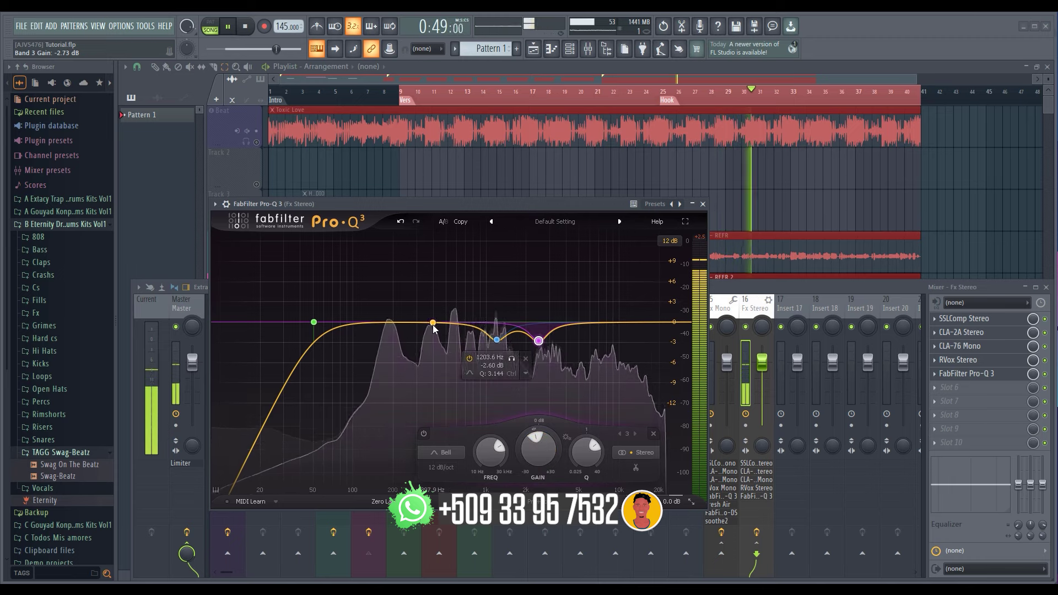
Add a fourth bell band, sweep it to just below the 1203.6 Hz cut, widen it, set its gain to -3.09 dB, and stop playback
drag(440, 323, 435, 249)
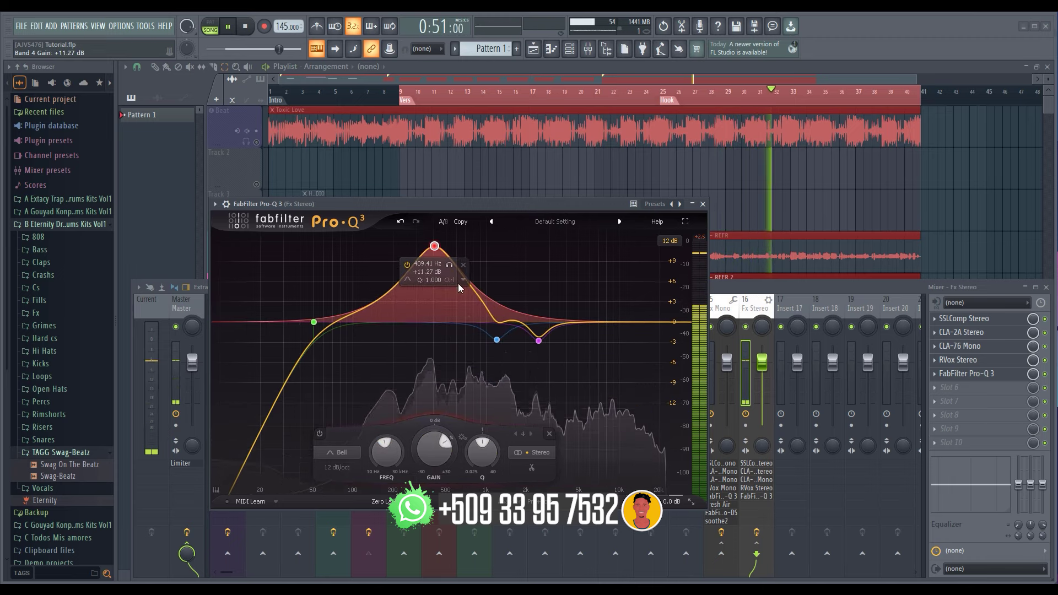
drag(483, 445, 500, 505)
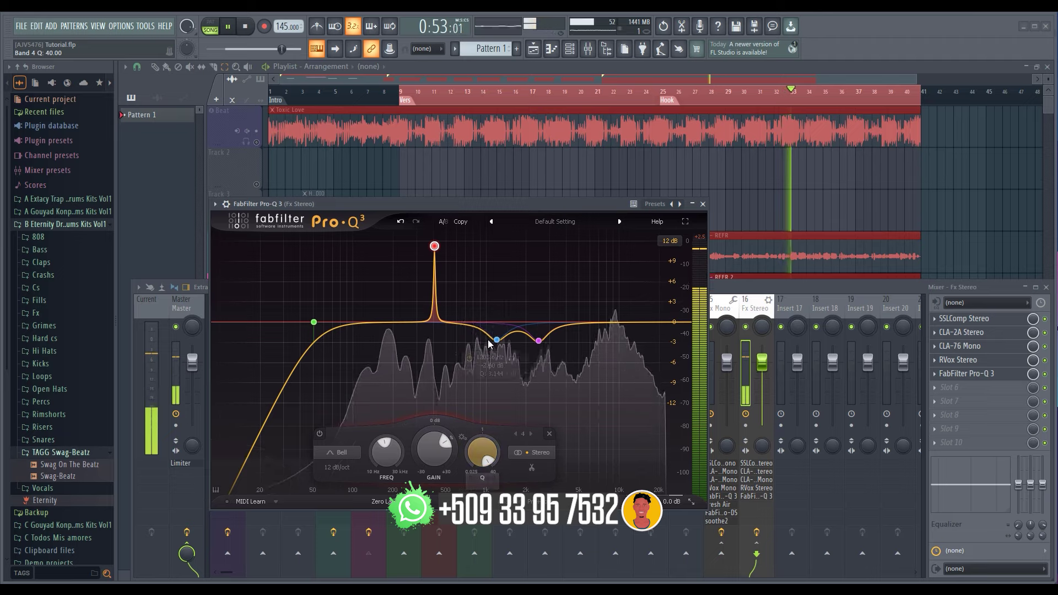
drag(435, 245, 497, 228)
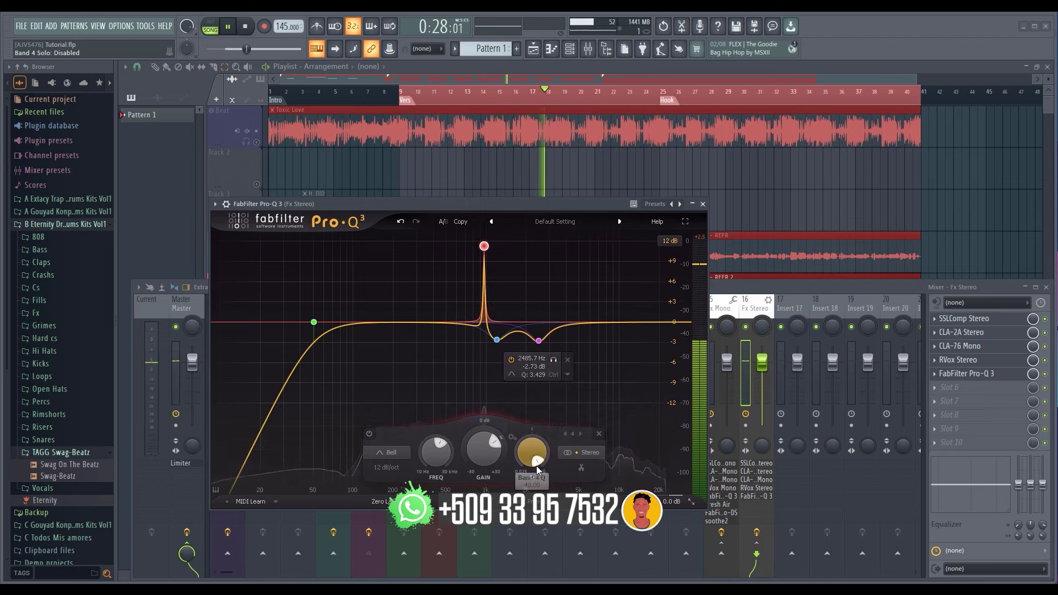
drag(534, 457, 482, 439)
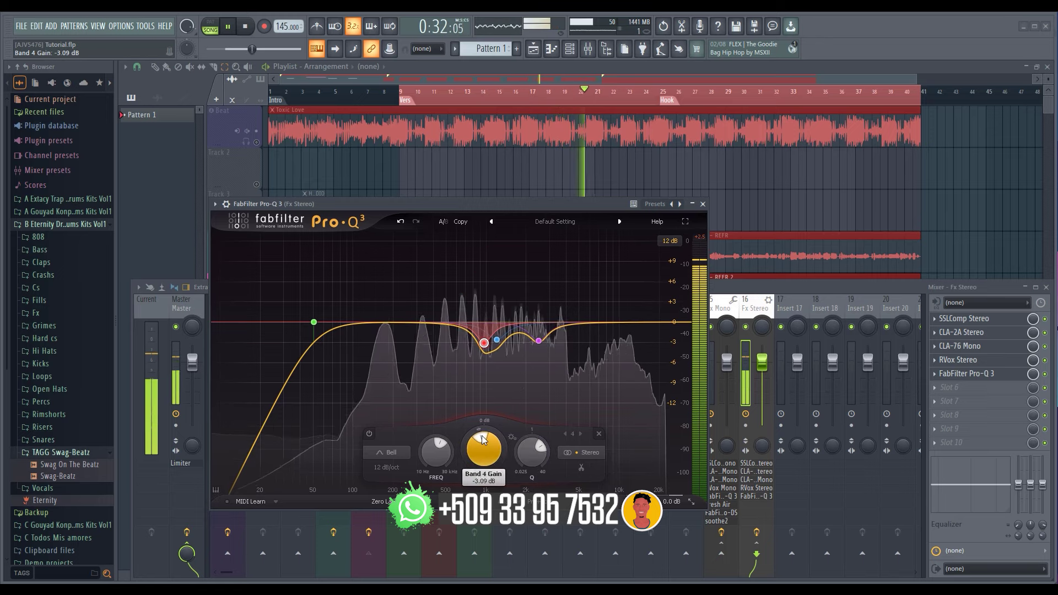
click(1045, 374)
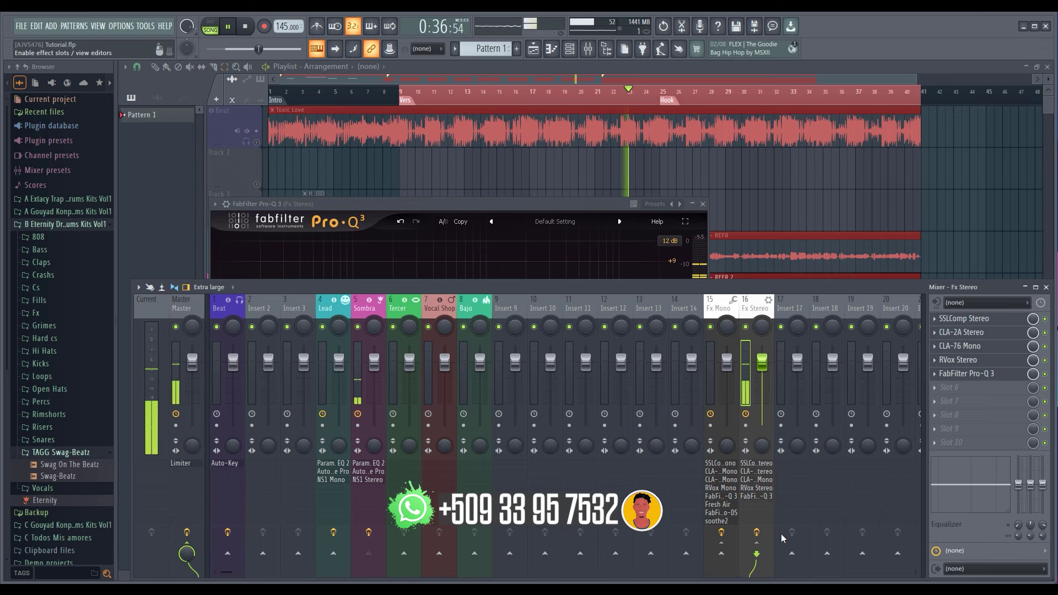
key(space)
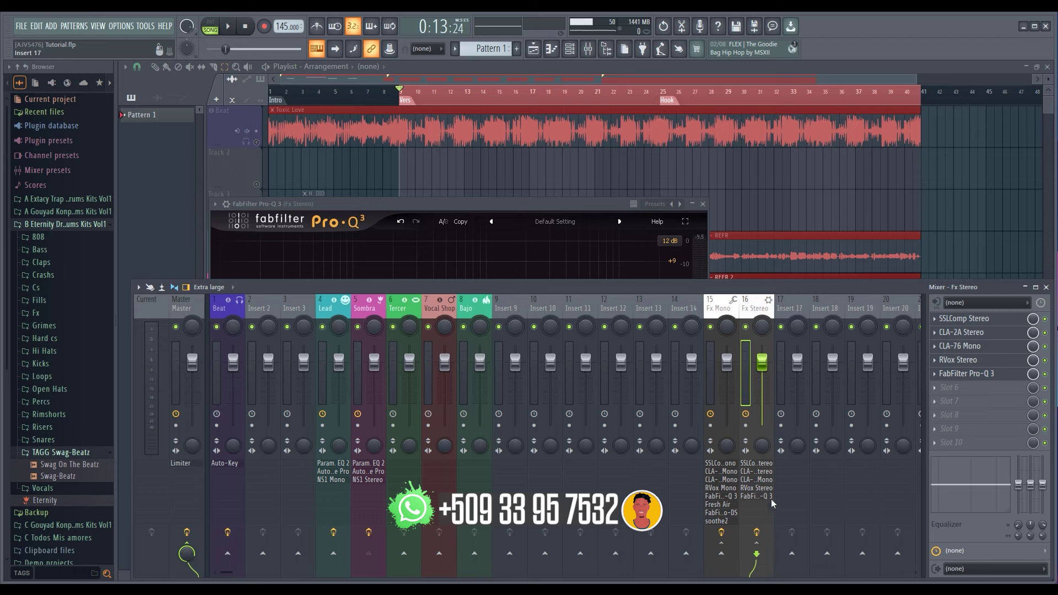
Load Fresh Air into the sixth slot of Fx Stereo, link Mid Air and High Air, and raise both to 25 during playback
right_click(968, 395)
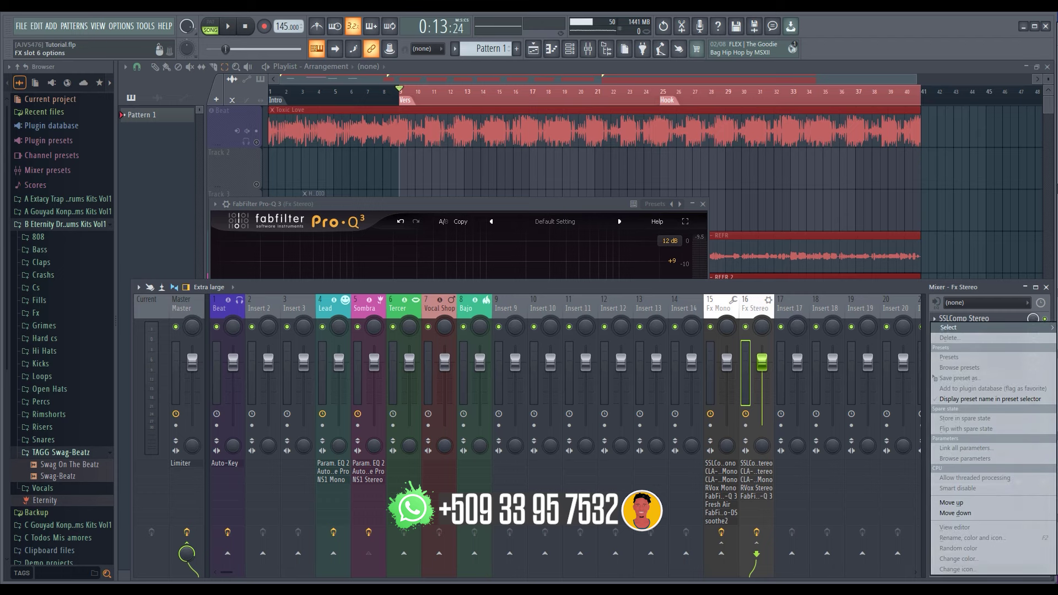
click(477, 409)
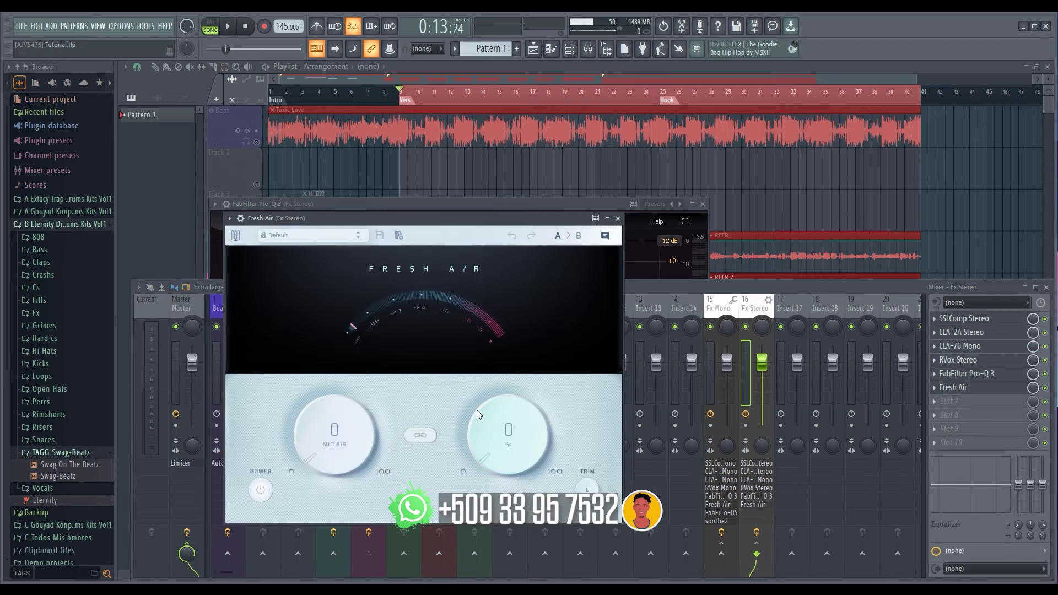
key(space)
click(422, 435)
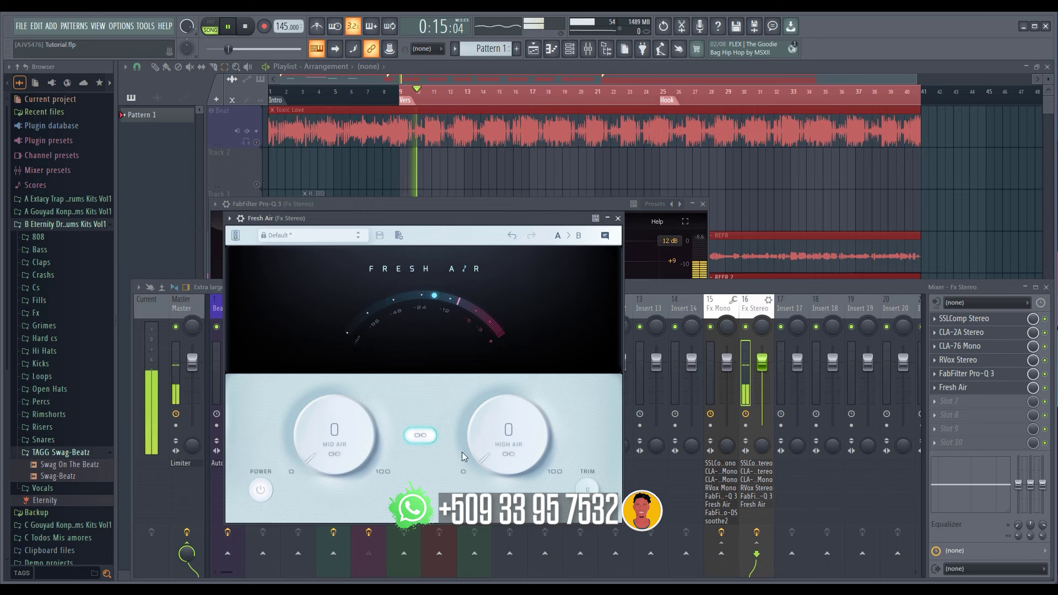
drag(481, 457, 470, 387)
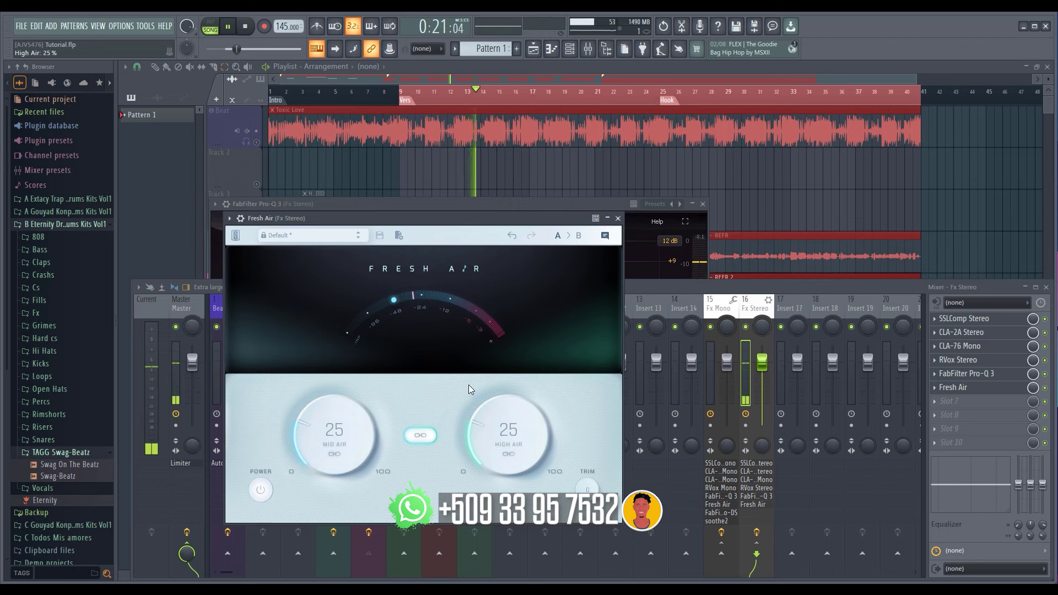
click(912, 419)
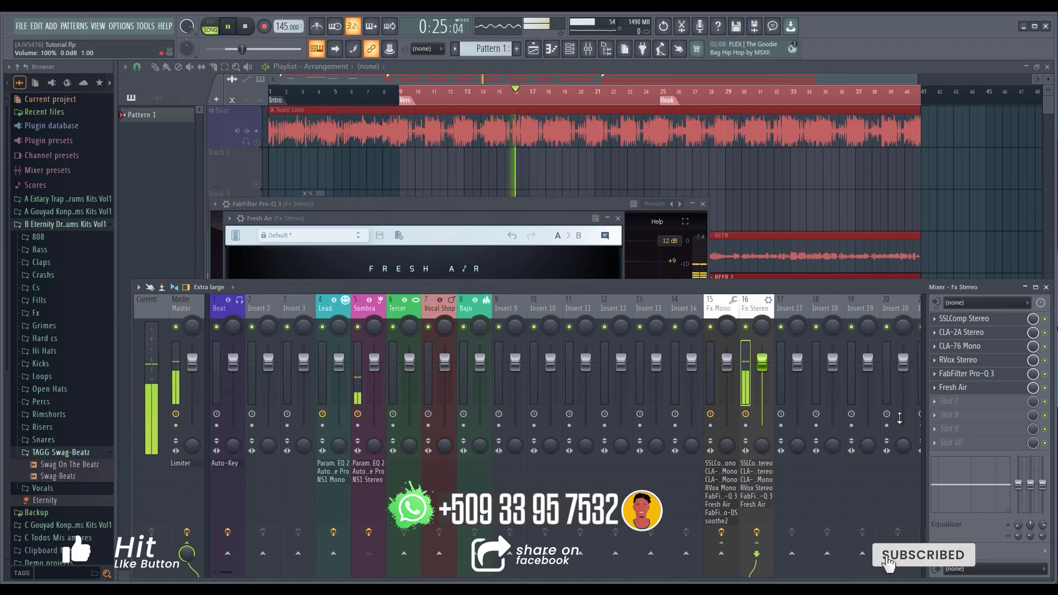
key(space)
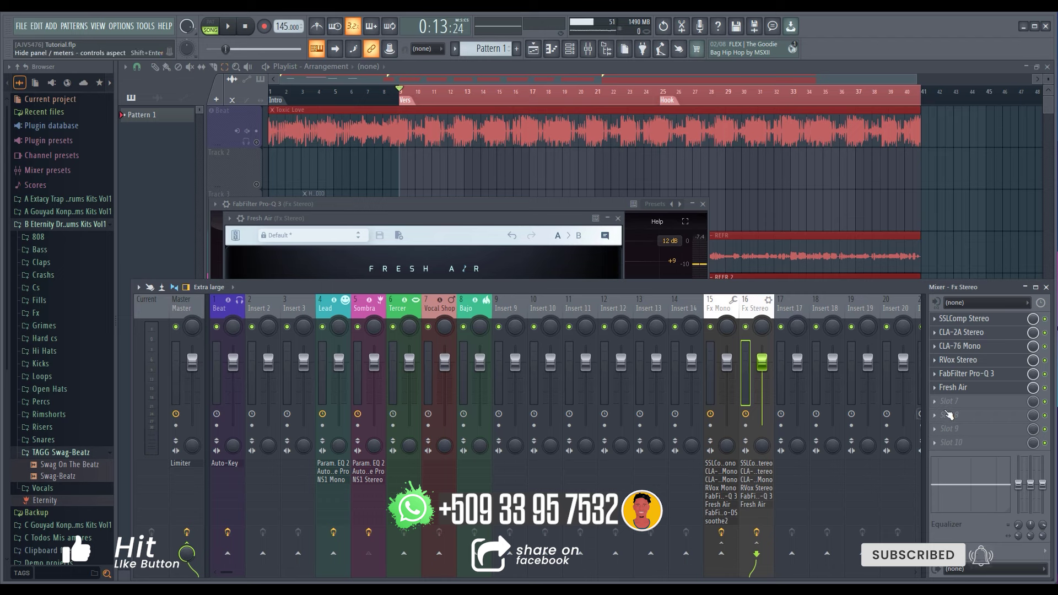
Load FabFilter Pro-DS into the seventh slot of Fx Stereo and set its range to 7.61 dB while the vocal plays
click(952, 410)
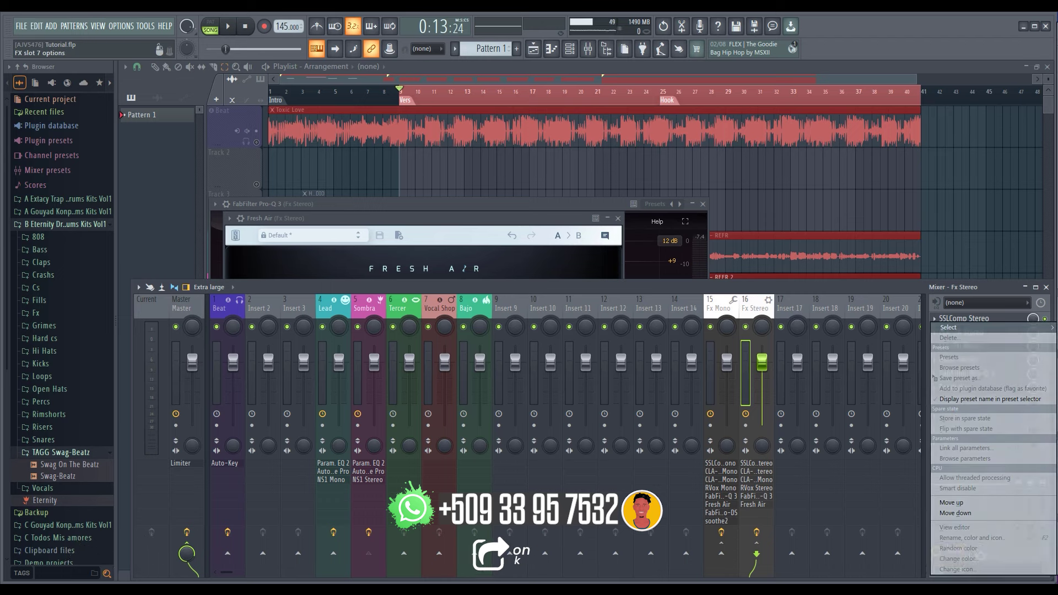
click(676, 268)
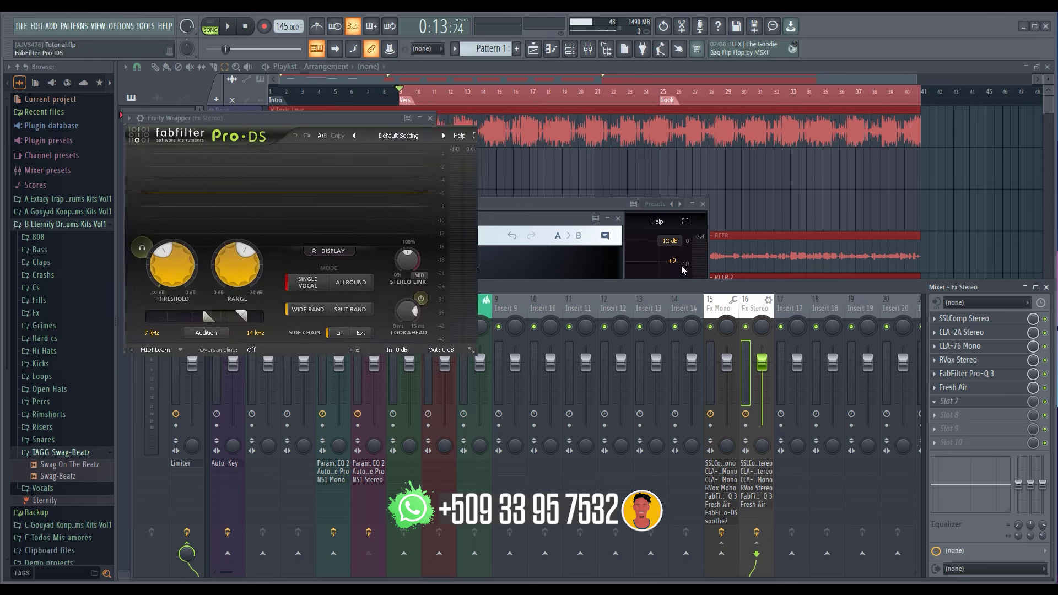
drag(279, 120, 417, 142)
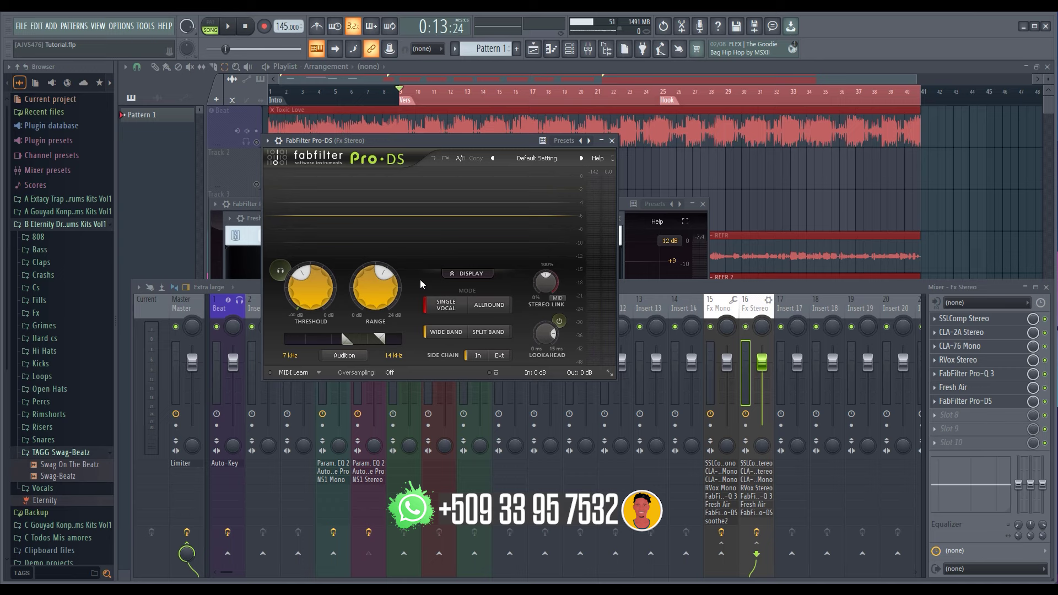
key(space)
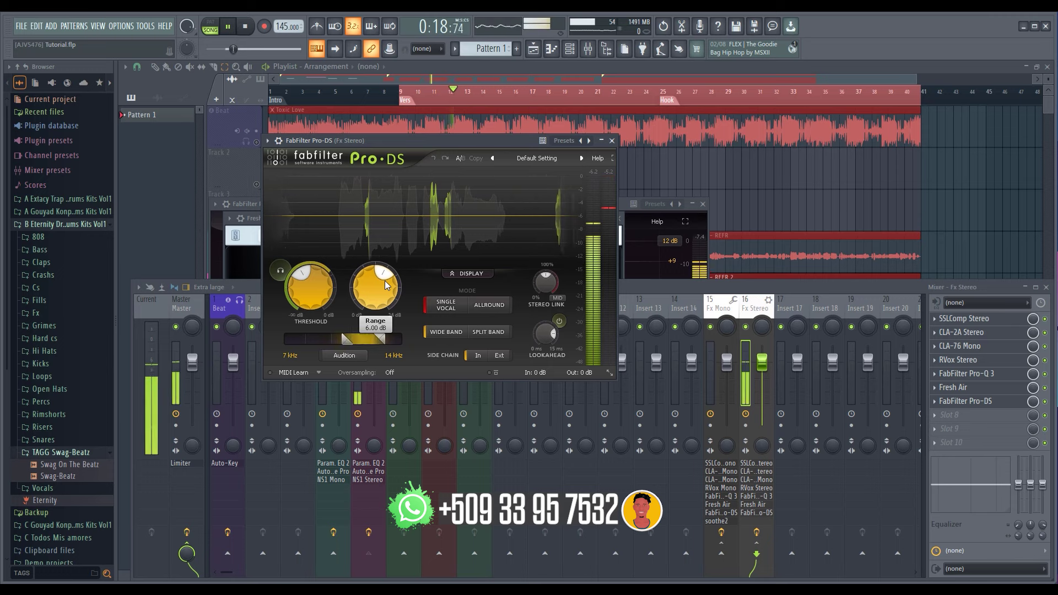
mouse_move(386, 285)
mouse_down()
mouse_move(393, 293)
mouse_move(389, 282)
mouse_up()
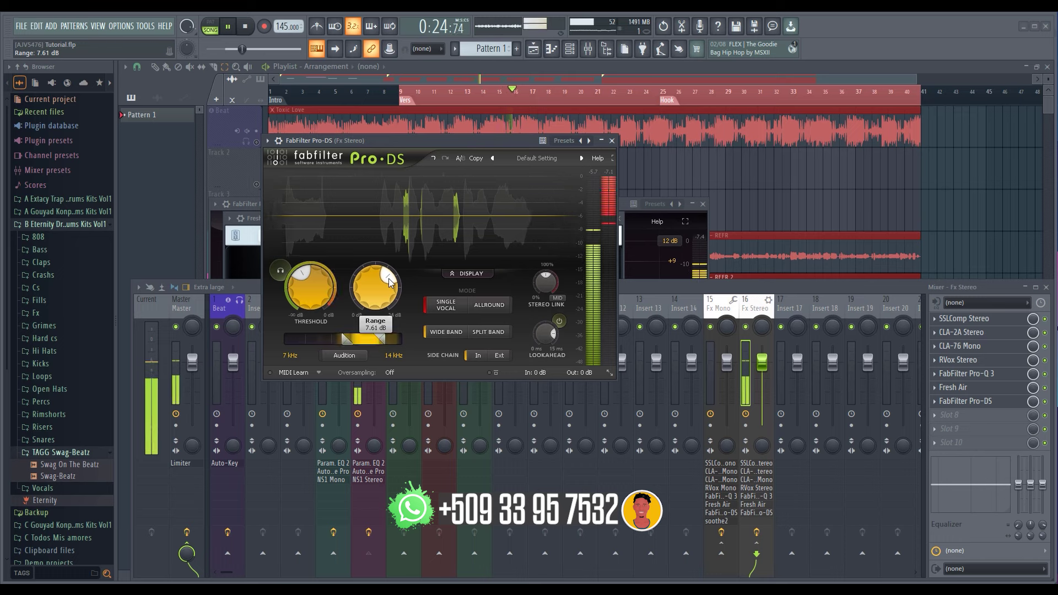
key(space)
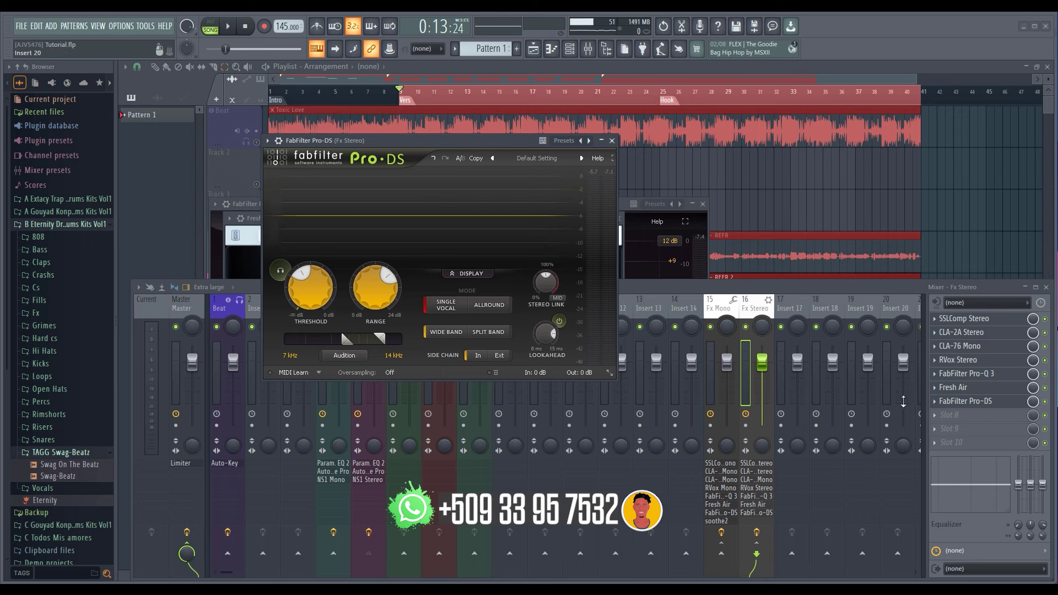
Load soothe2 with its factory default preset into the eighth slot of Fx Stereo and audition the vocal through it
click(957, 421)
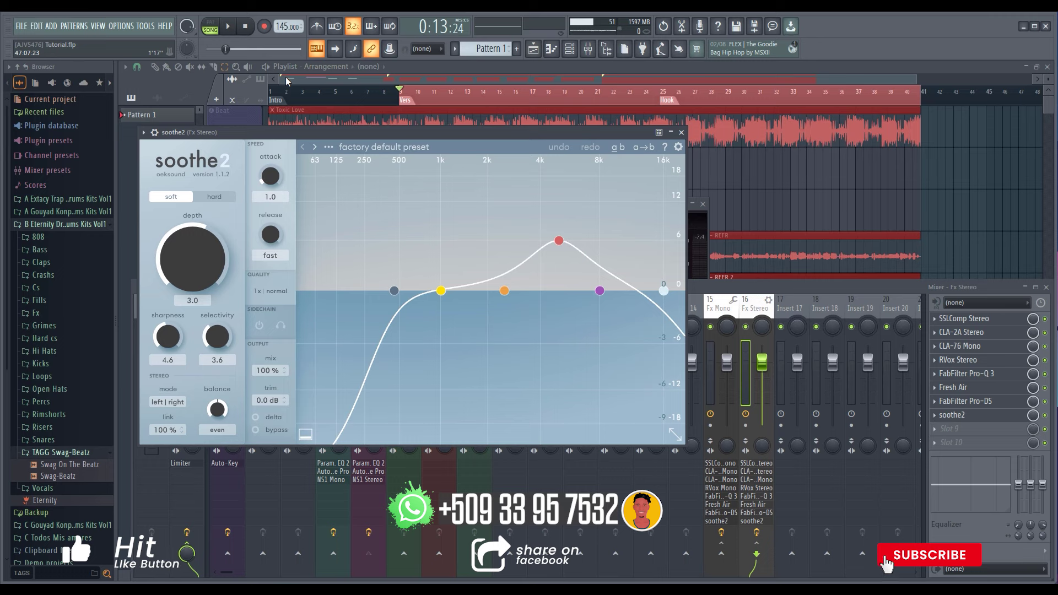
key(space)
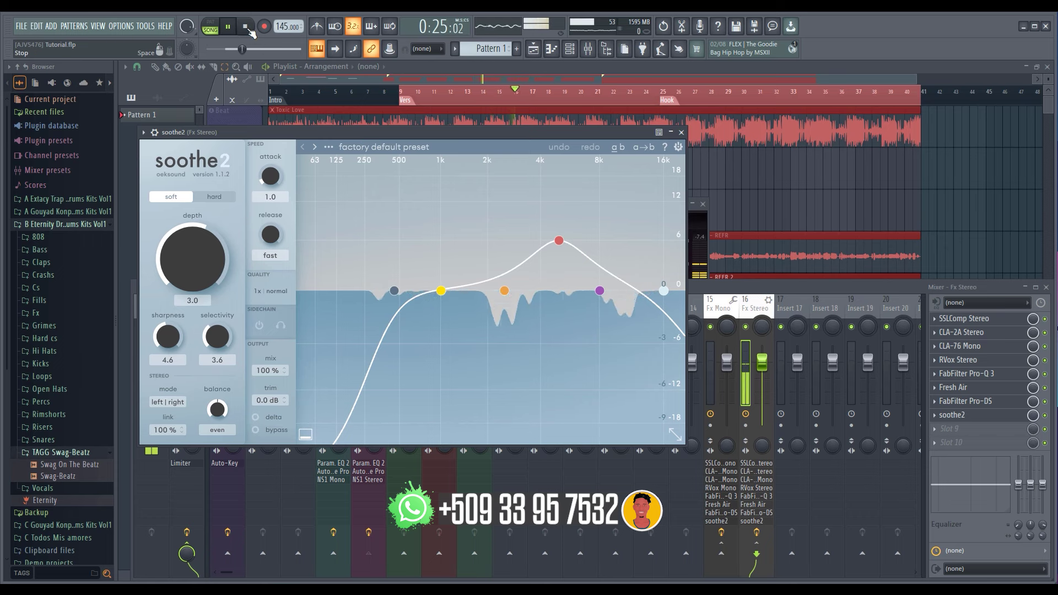
click(247, 29)
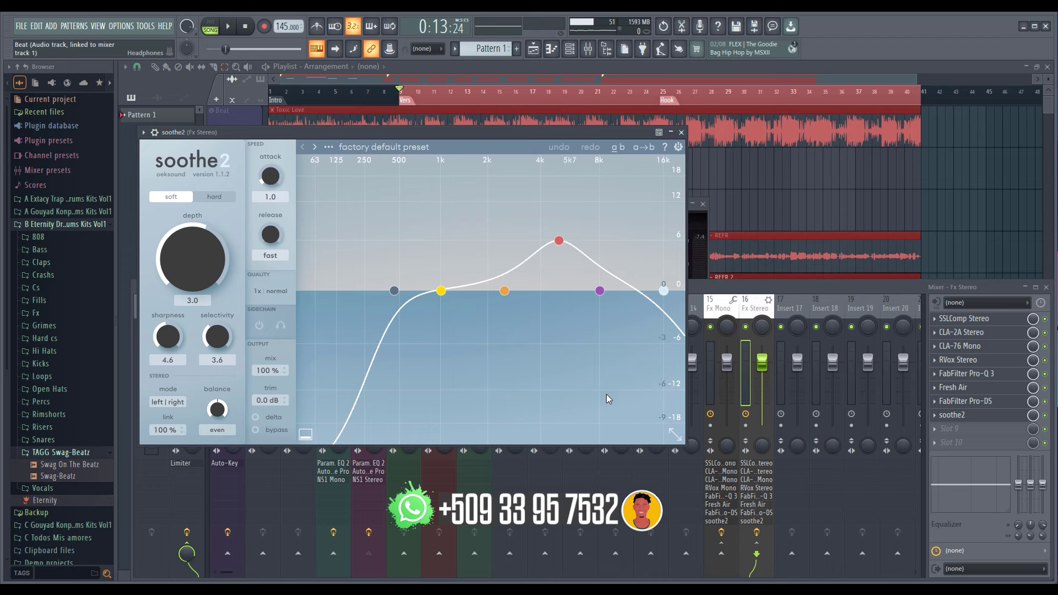
Load Doubler2 Stereo into the ninth slot of Fx Stereo with the direct signal off and both voices on, and audition it
click(981, 440)
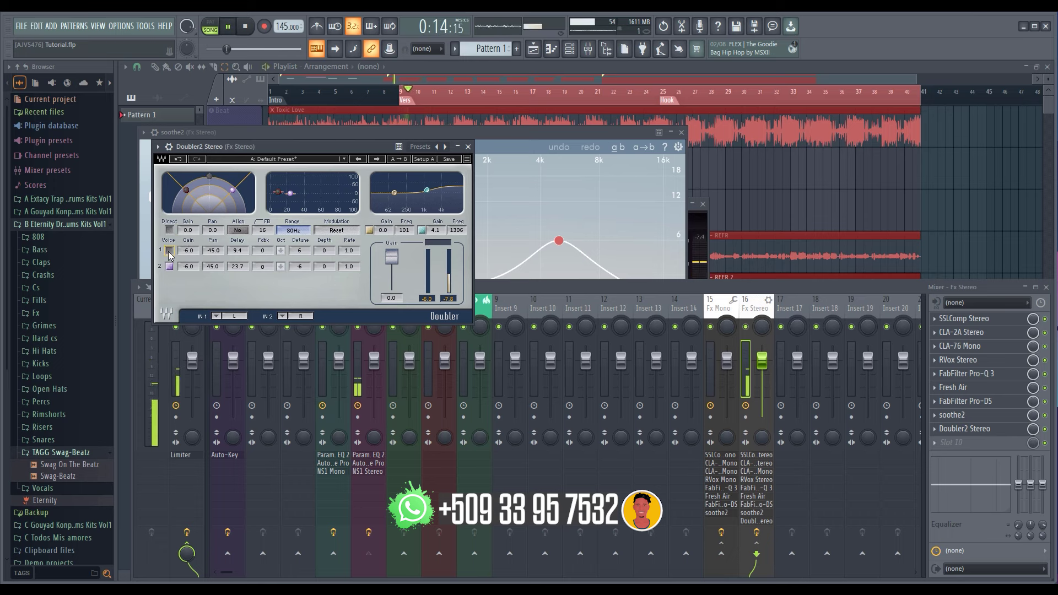
key(space)
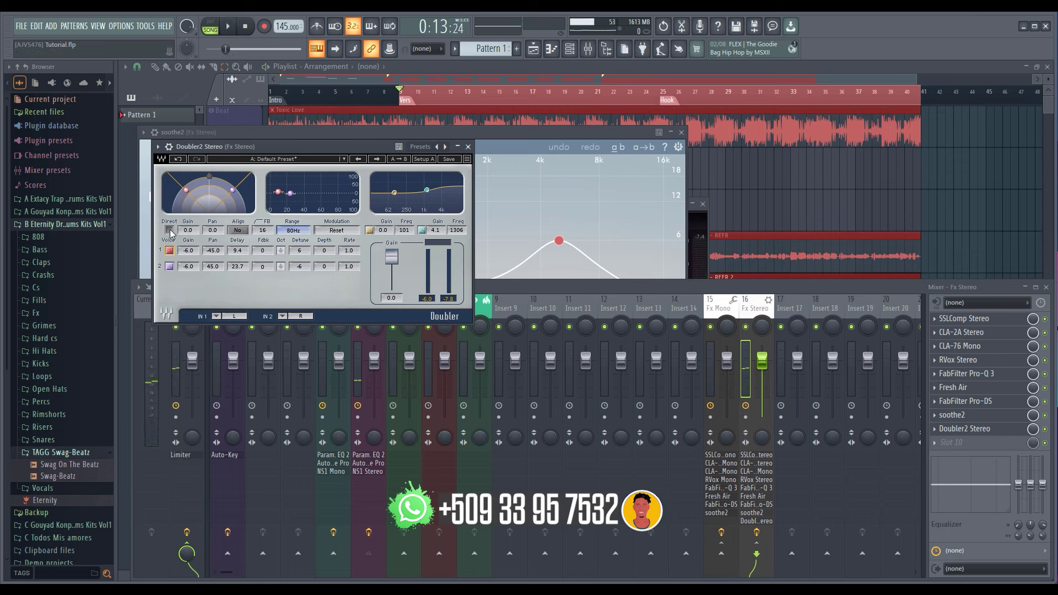
key(space)
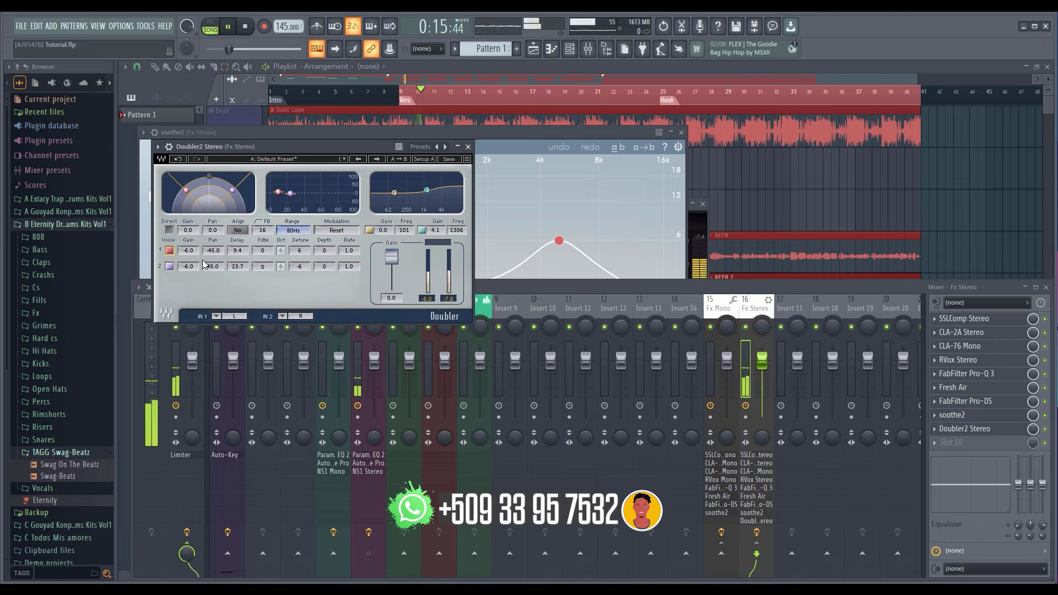
key(space)
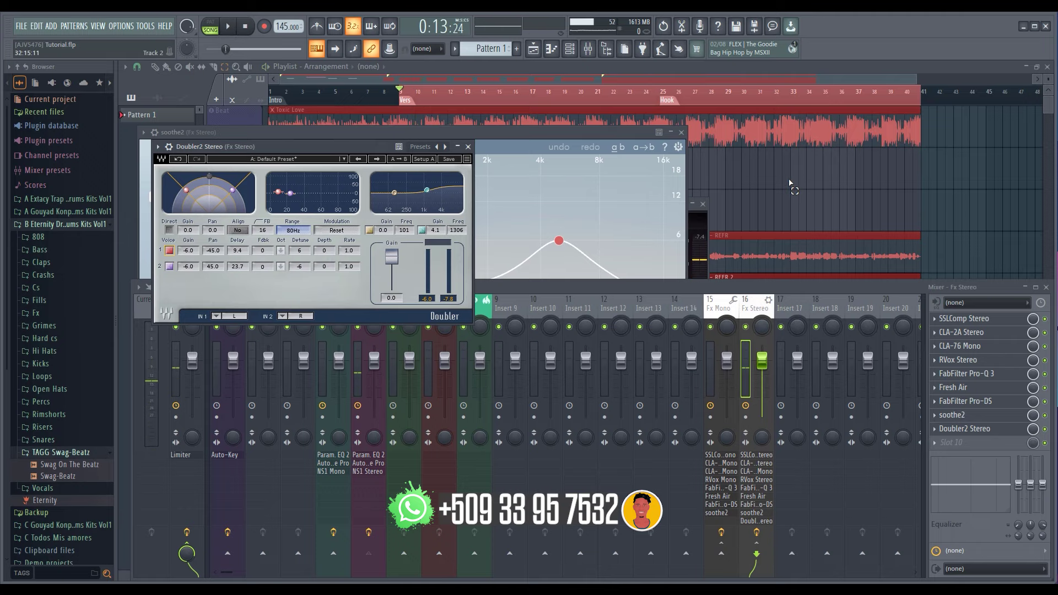
Unmute the Lead track in the playlist and play it together with Sombra
click(778, 178)
click(257, 268)
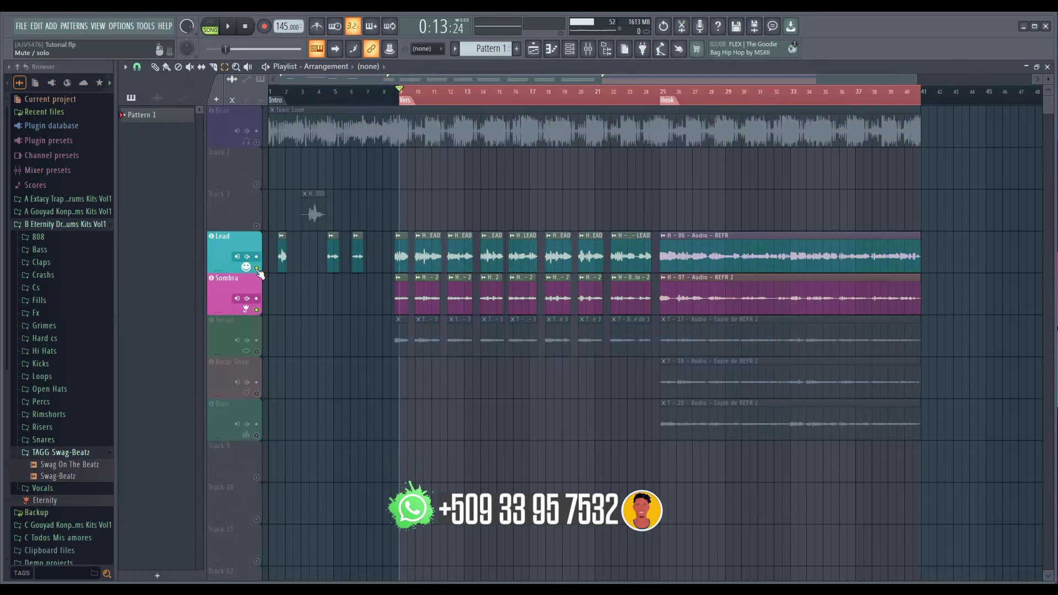
key(space)
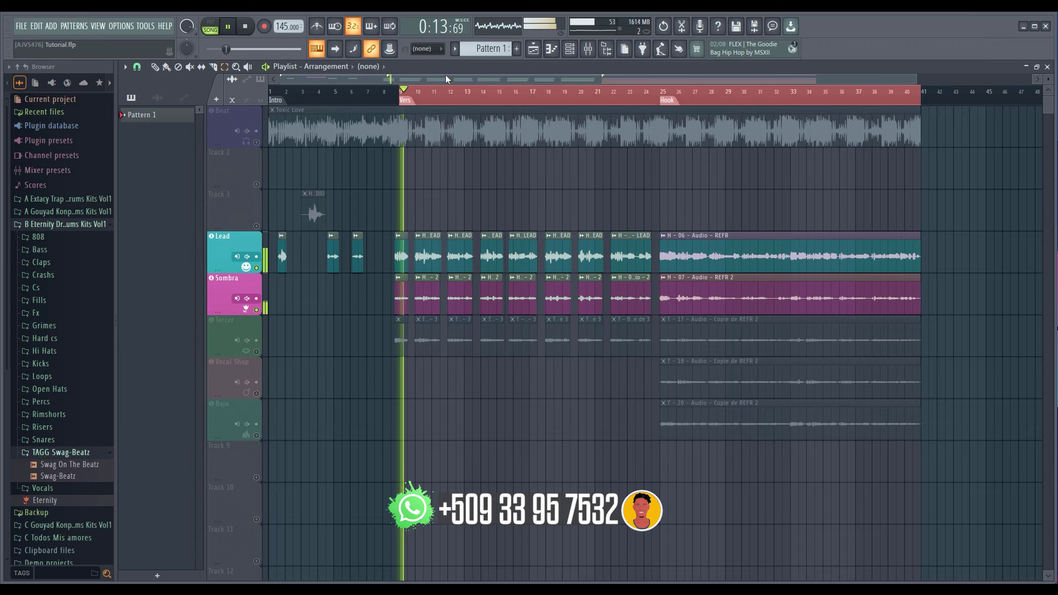
Reopen Doubler2 on Fx Stereo, raise the gain of both voices to -2.0 during playback, and close the plugin
click(587, 48)
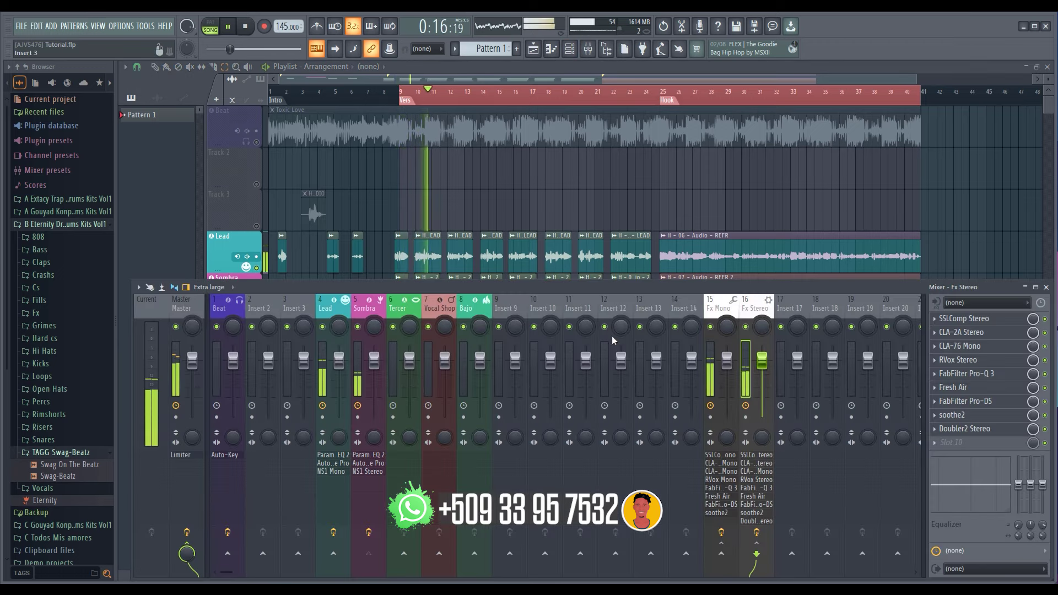
click(359, 375)
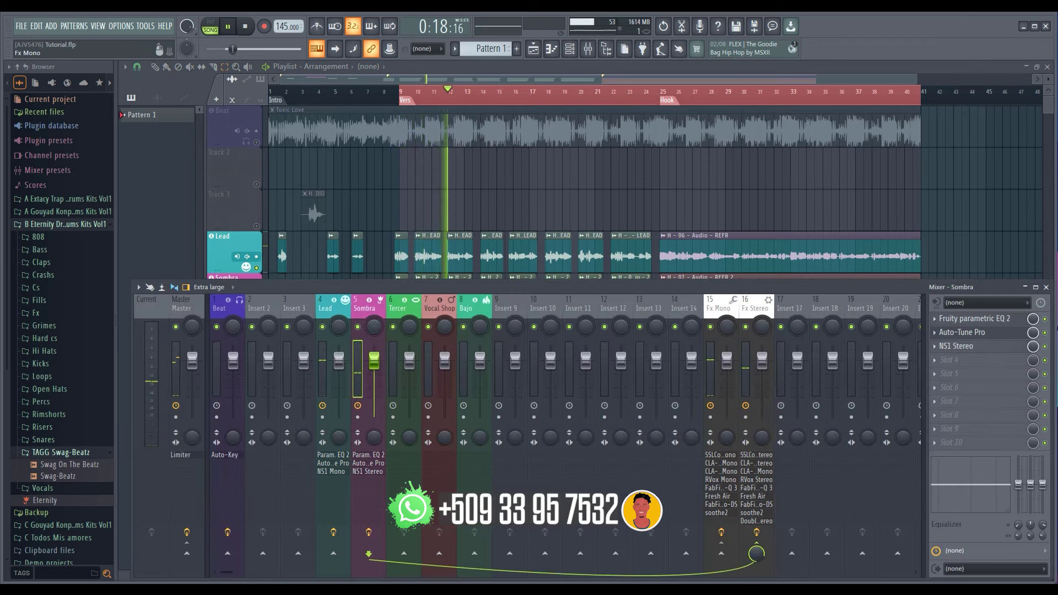
click(743, 389)
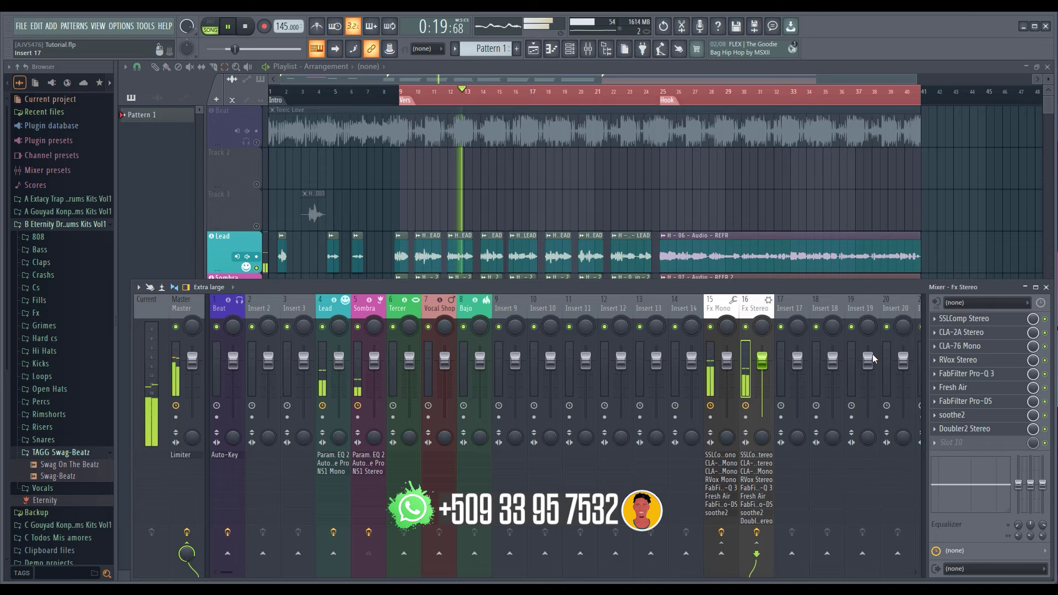
click(983, 429)
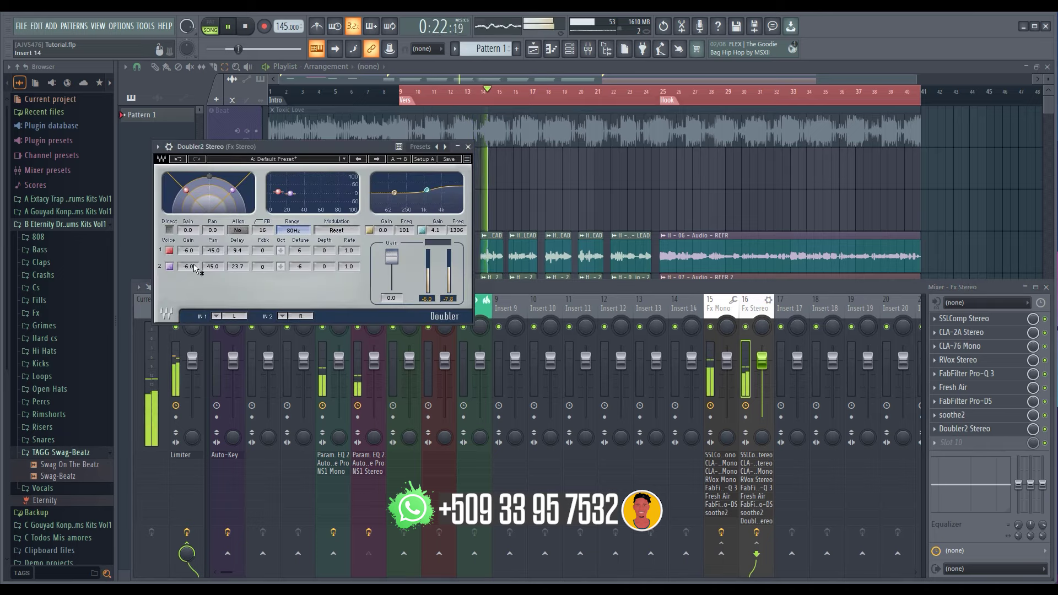
drag(188, 267, 188, 229)
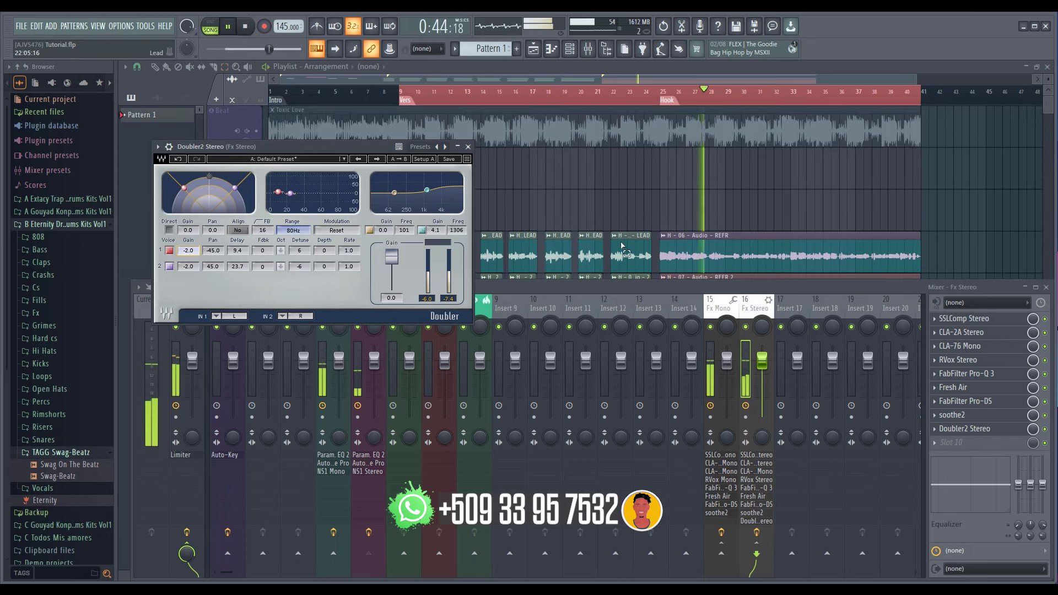
key(space)
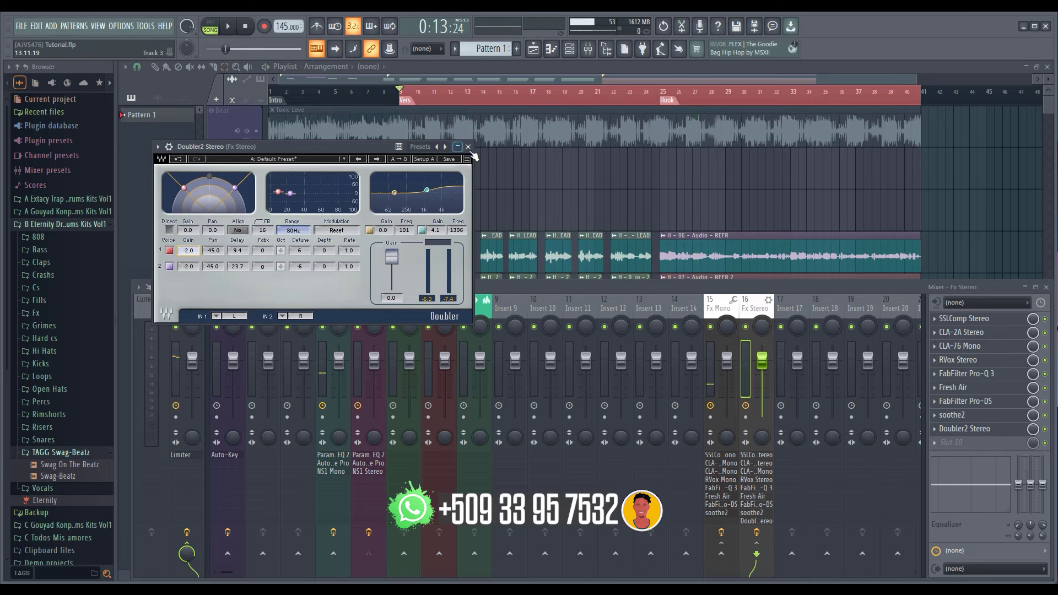
click(468, 146)
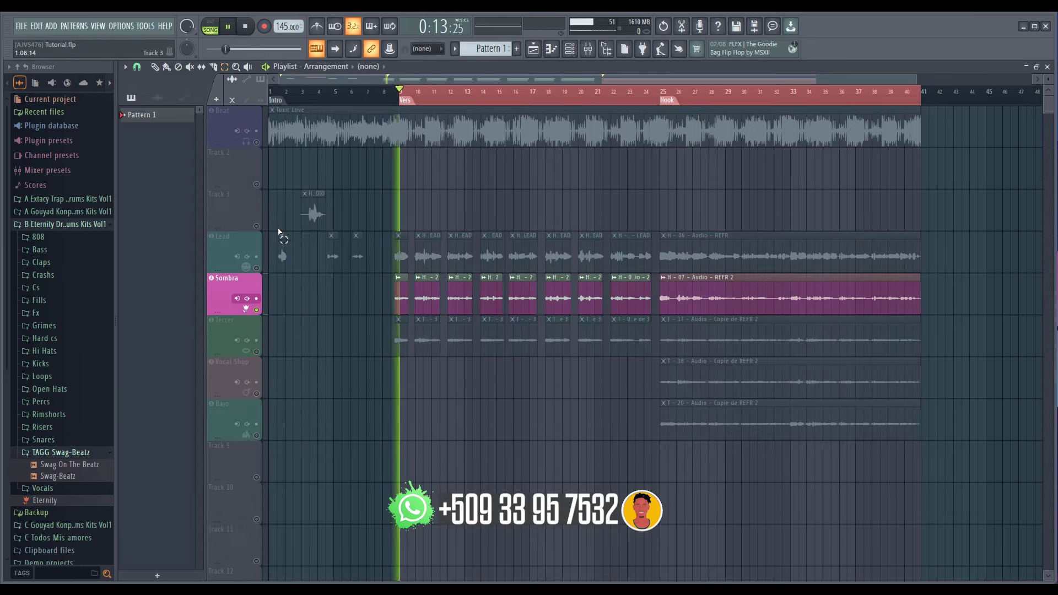
Audition Sombra on its own with Lead muted, and compare it with both vocal tracks playing together
click(278, 231)
key(space)
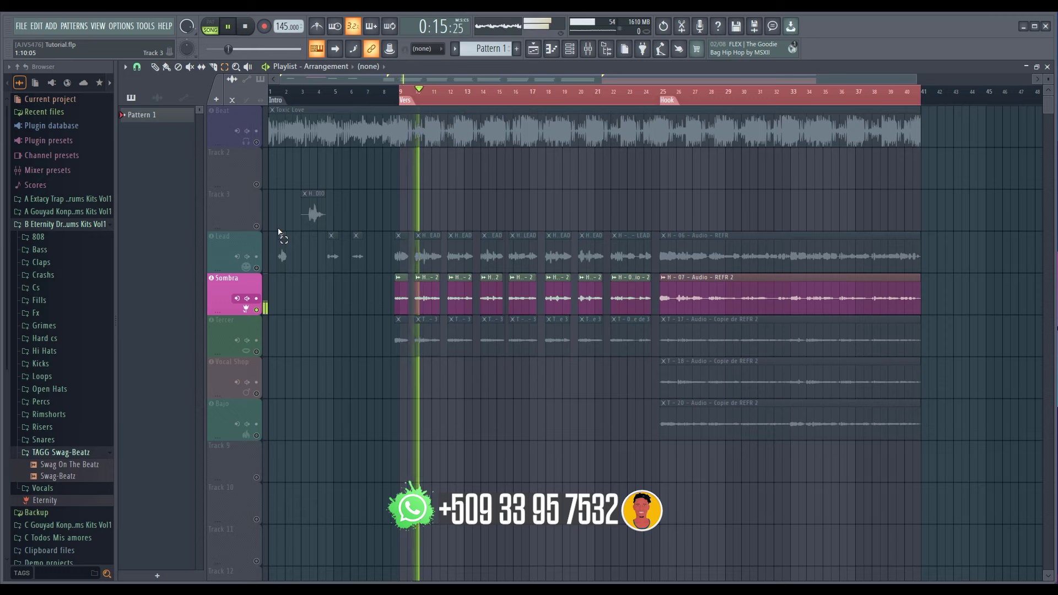
key(space)
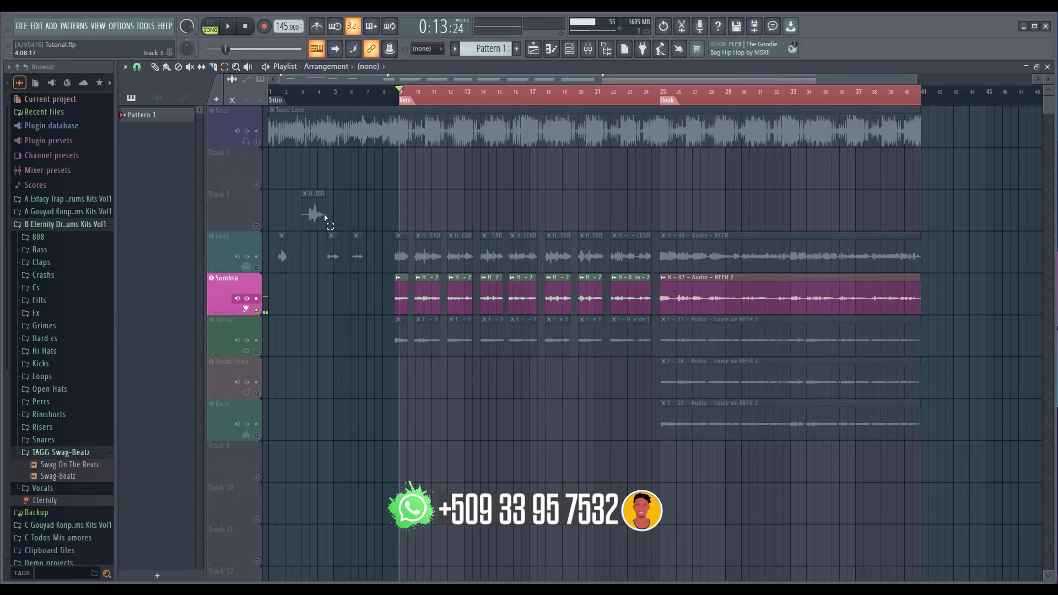
click(257, 268)
key(space)
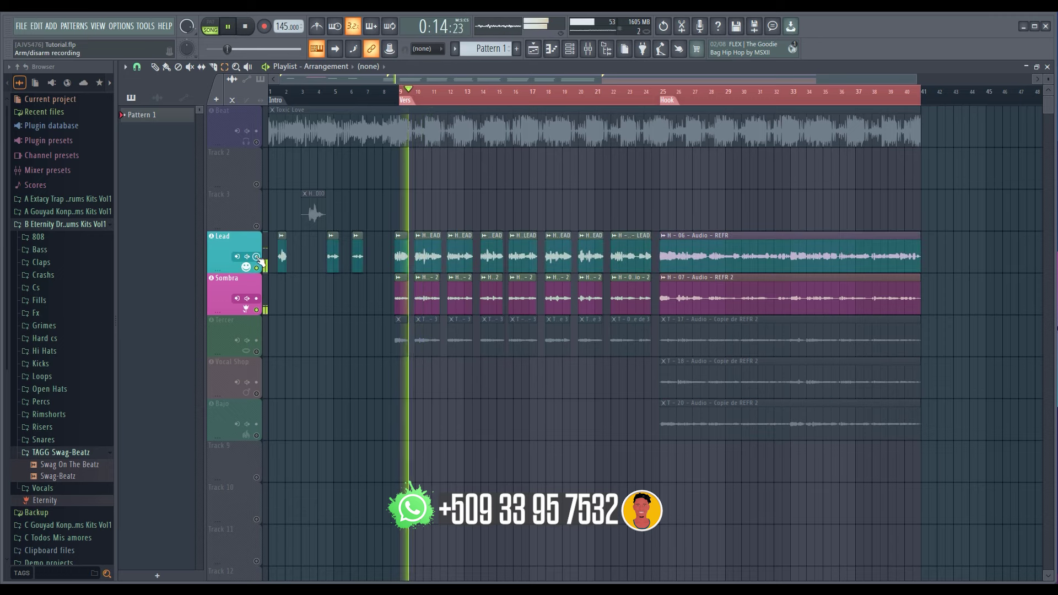
key(space)
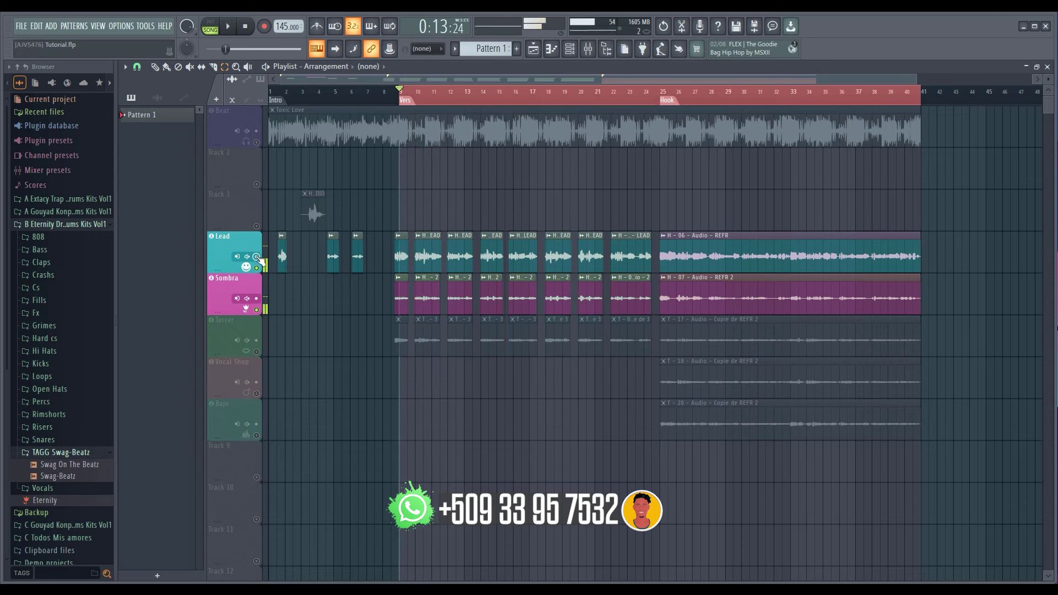
Switch the playlist to the Draw tool and bring the mixer back up
click(590, 51)
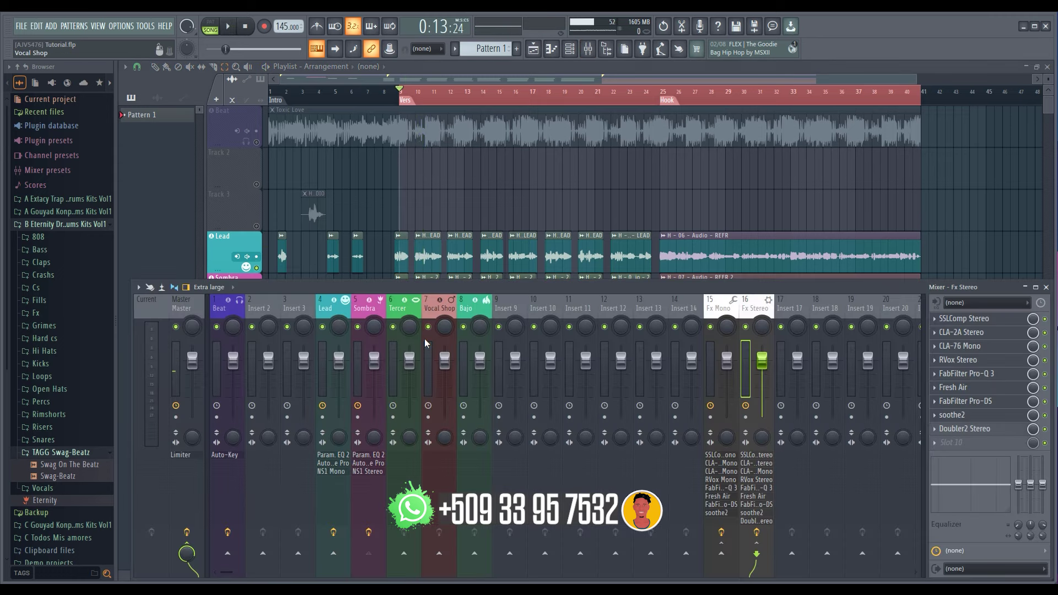
click(156, 69)
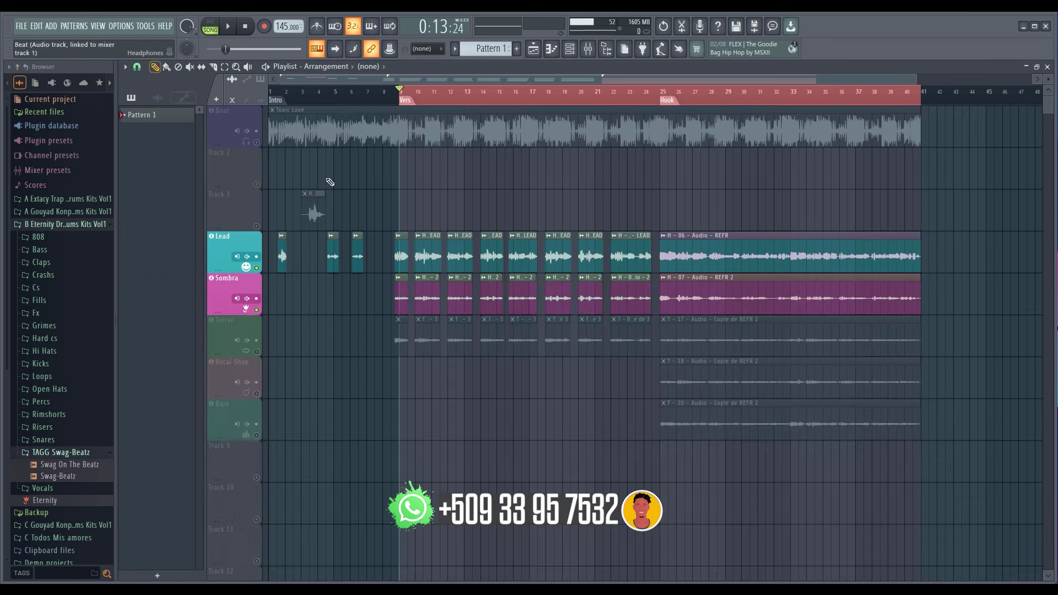
click(588, 50)
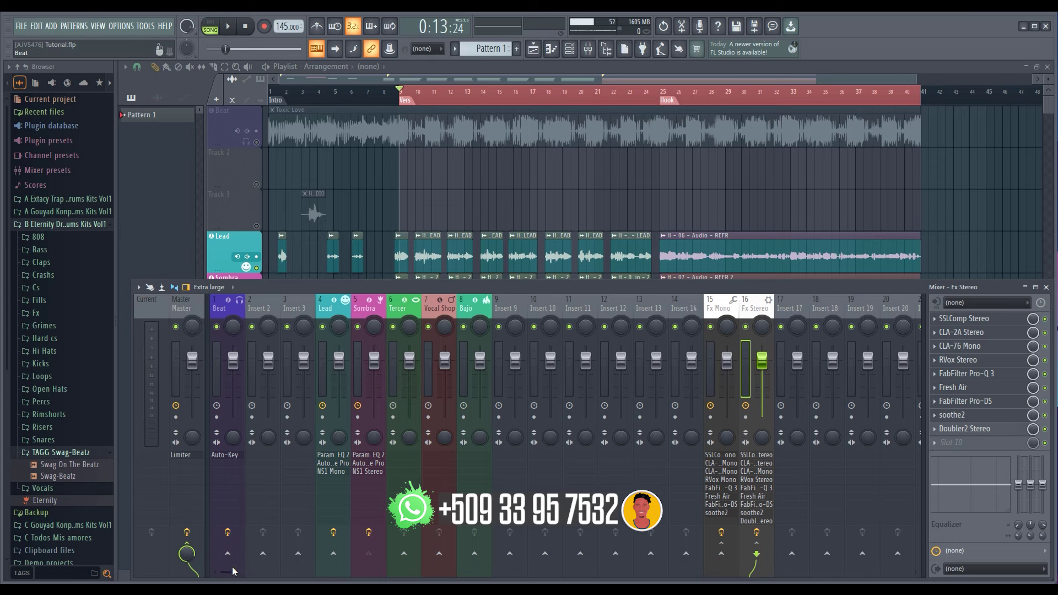
Select mixer inserts 25 to 28 and dock them to the right section of the mixer
drag(227, 576, 280, 578)
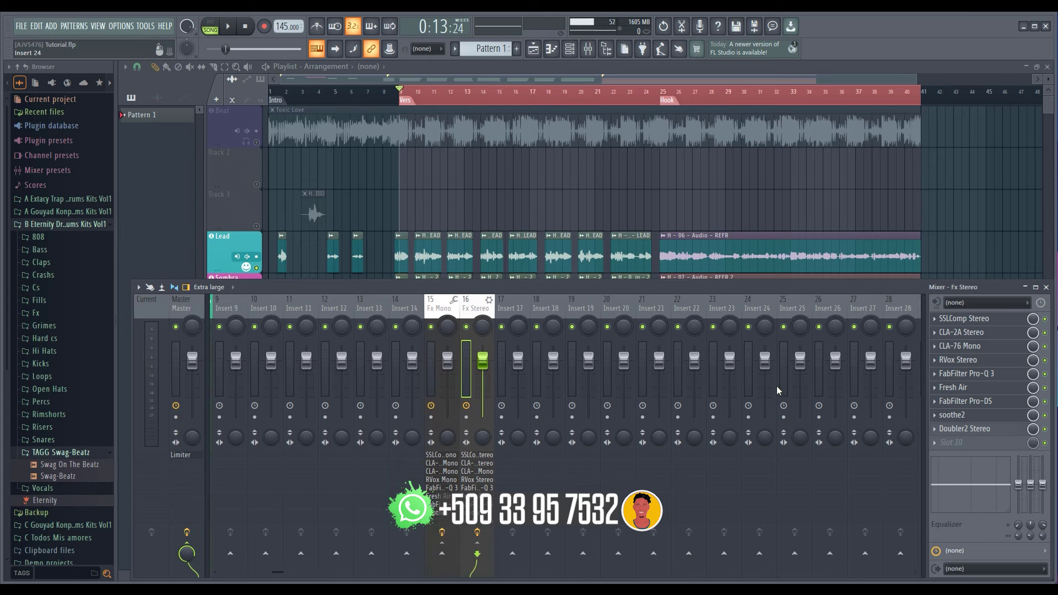
click(785, 370)
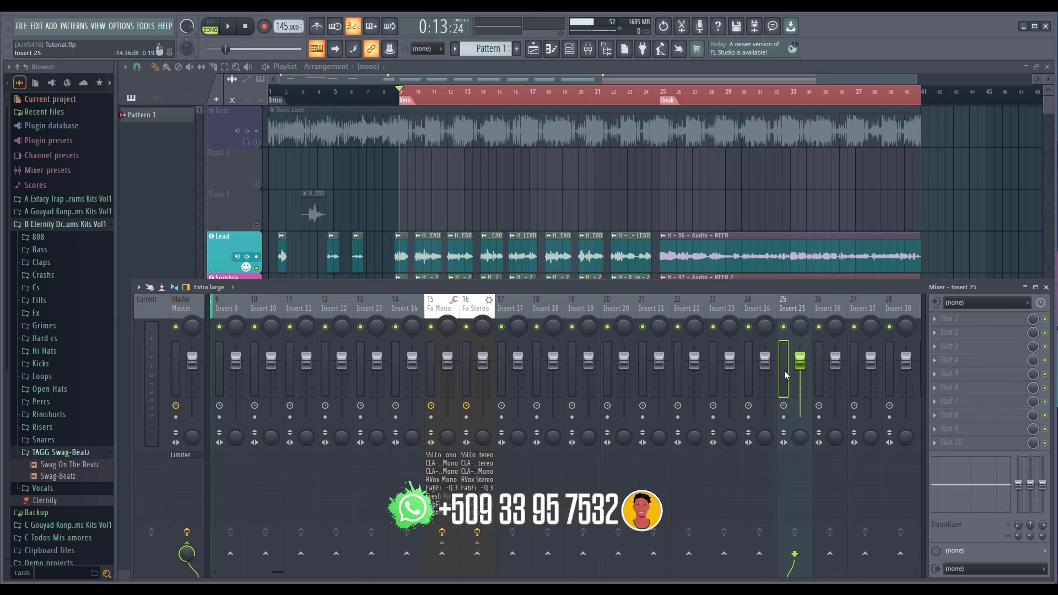
click(821, 368)
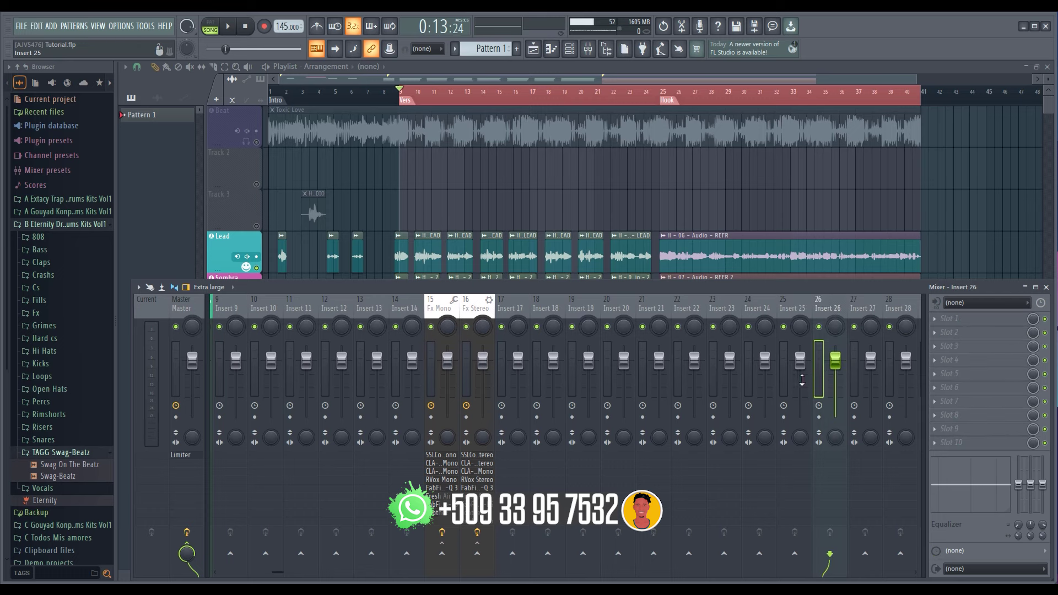
click(802, 376)
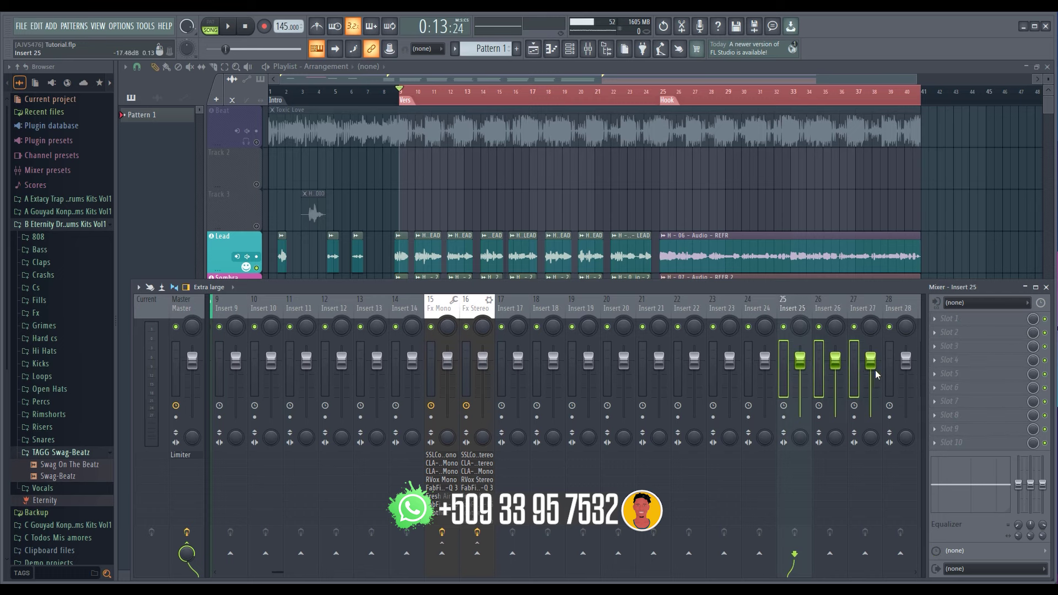
right_click(785, 377)
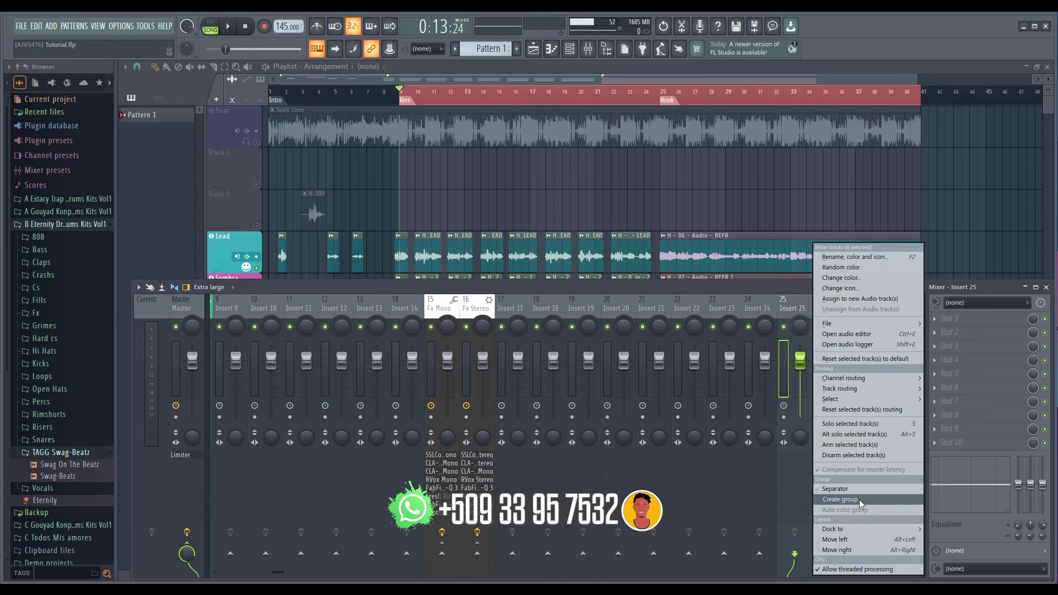
mouse_move(850, 533)
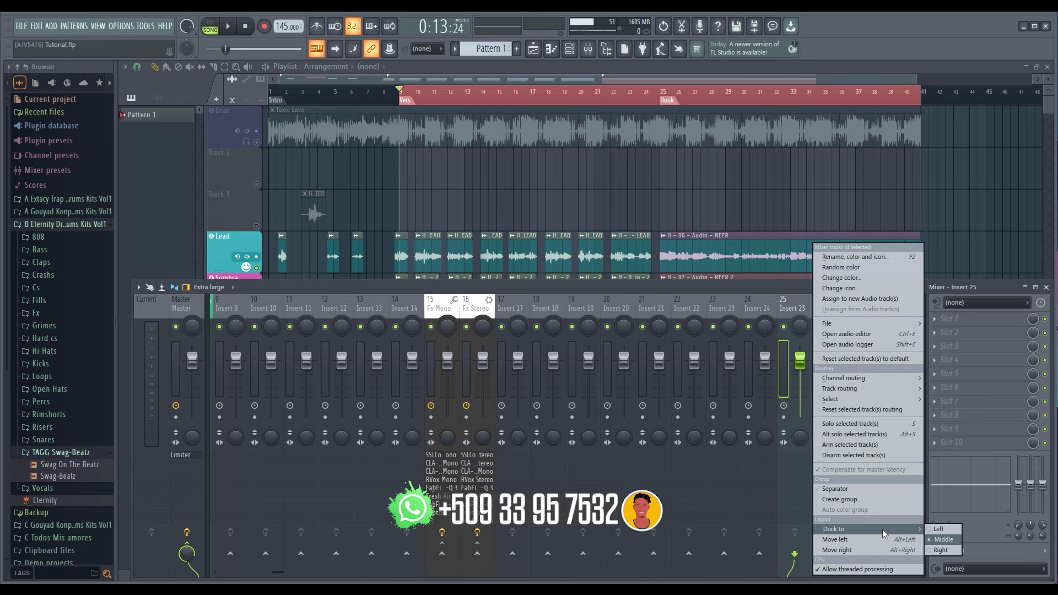
click(951, 550)
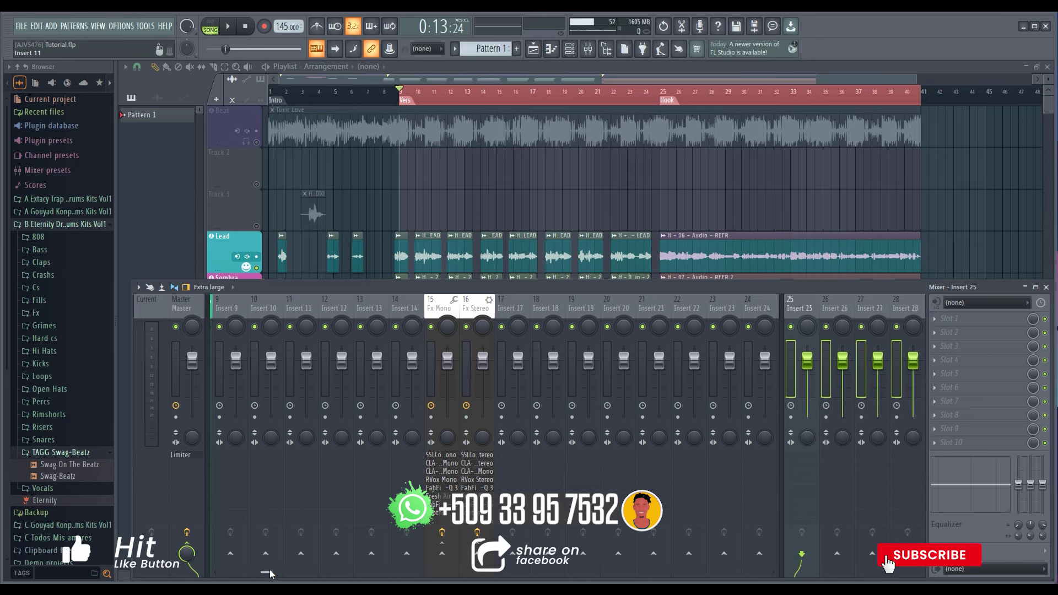
Load Fruity Delay 3 on Insert 25, with the feedback level at about 28.5% and the output wet at 48.8%
scroll(270, 573, left, 5)
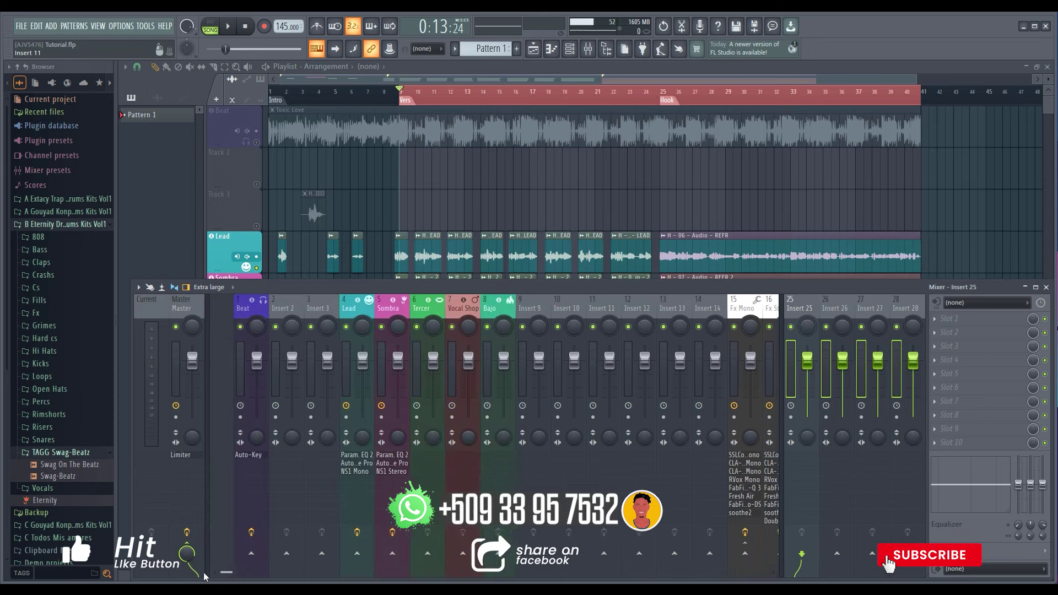
click(790, 378)
click(958, 323)
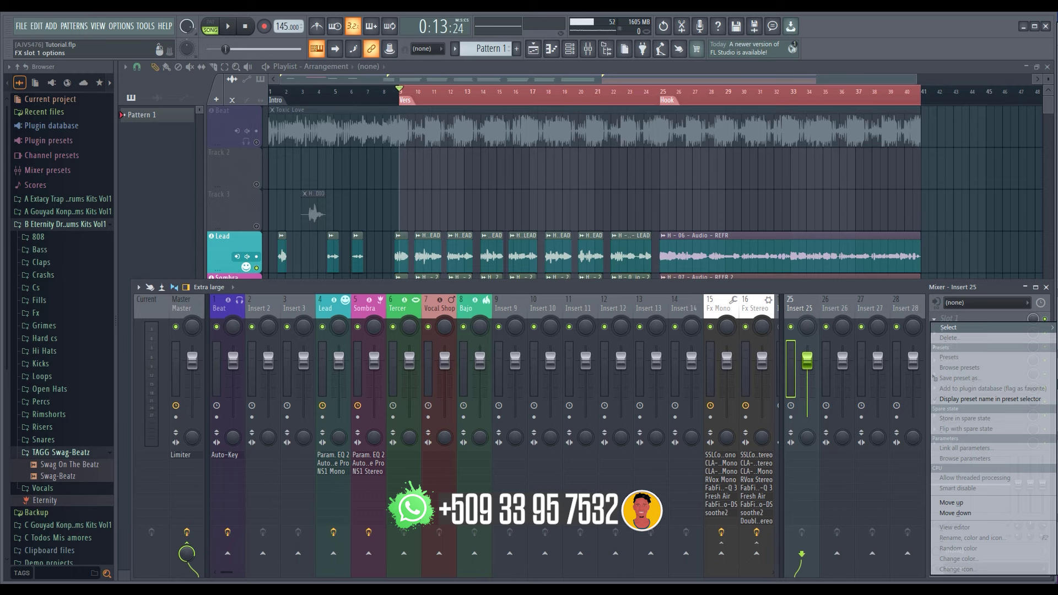
click(1057, 165)
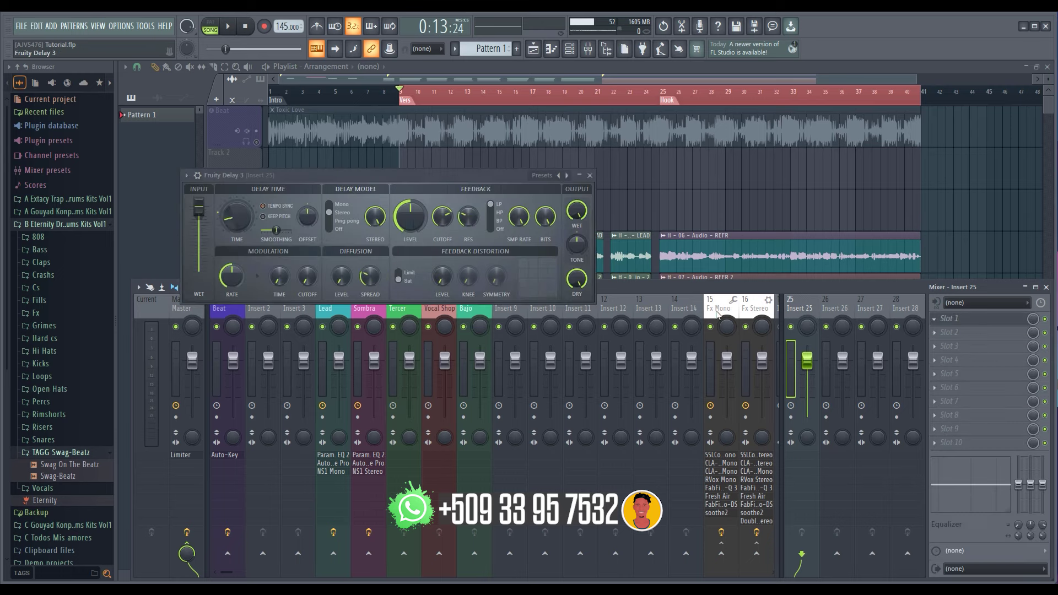
drag(428, 180, 540, 300)
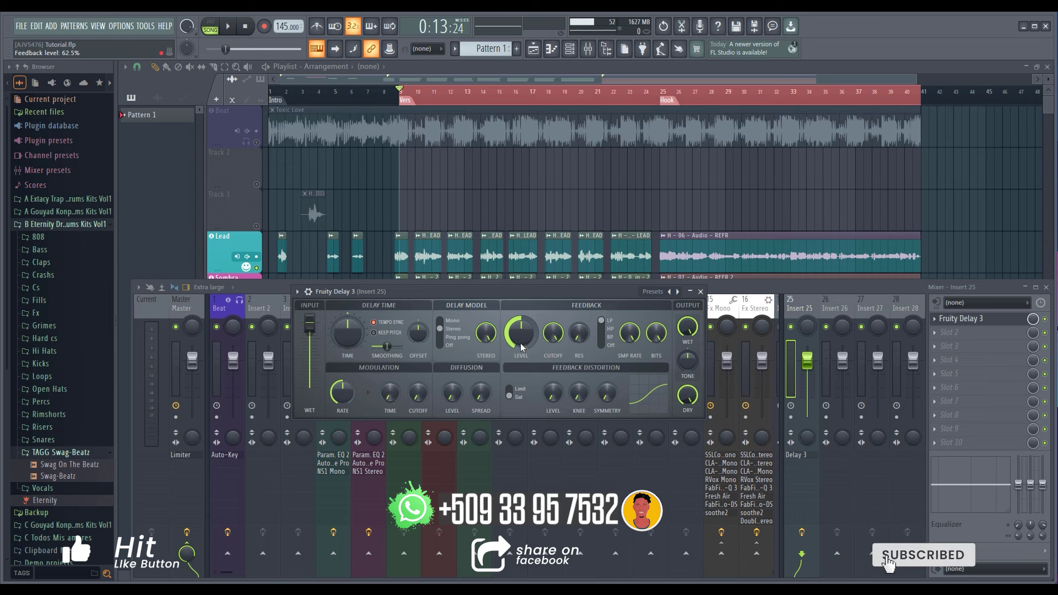
drag(520, 343, 520, 363)
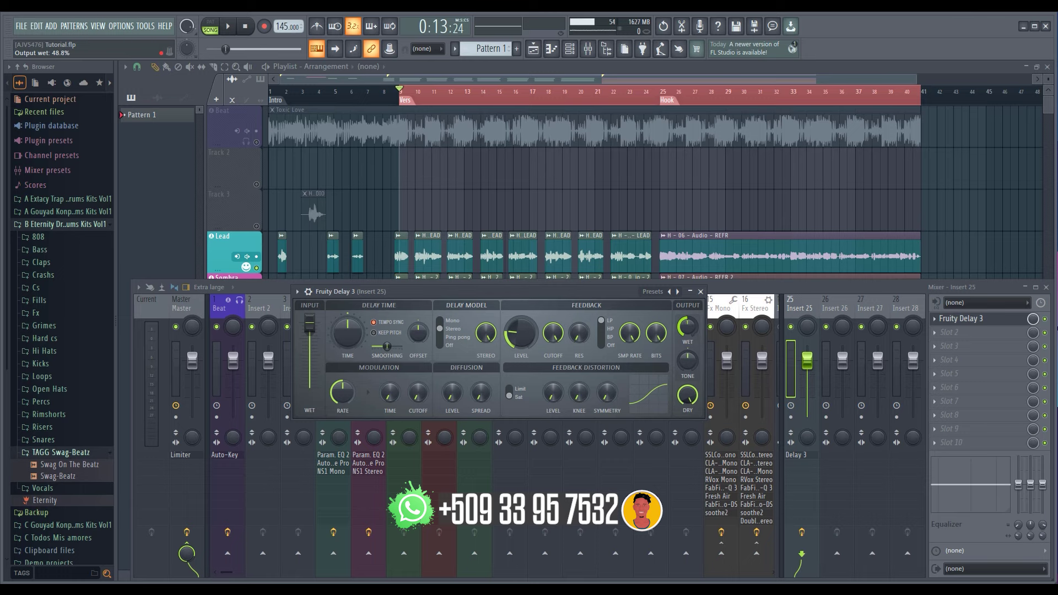
Route a send from the Lead mixer track to Insert 25
click(270, 500)
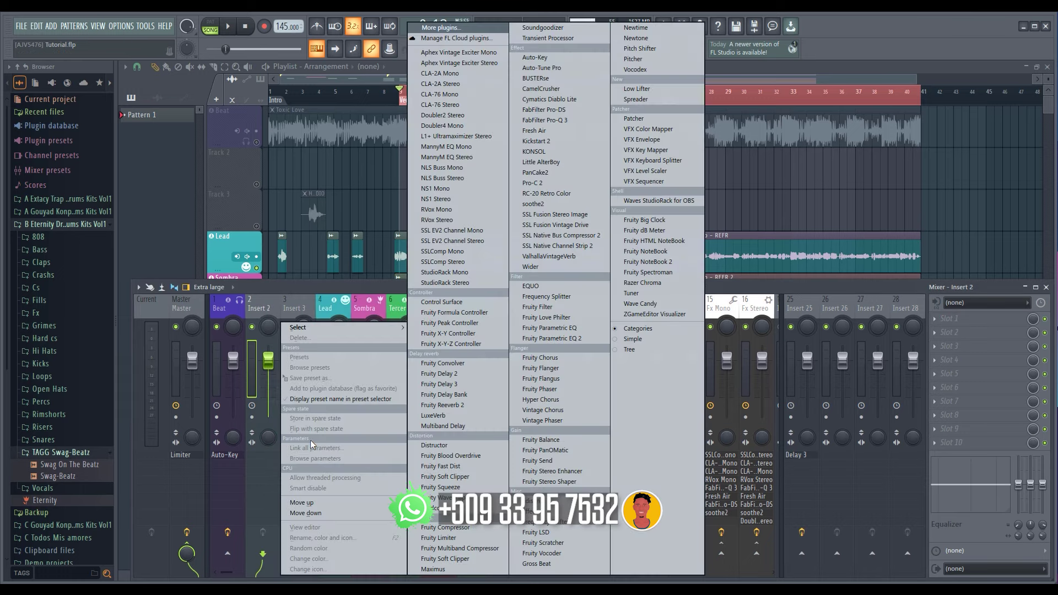
click(316, 282)
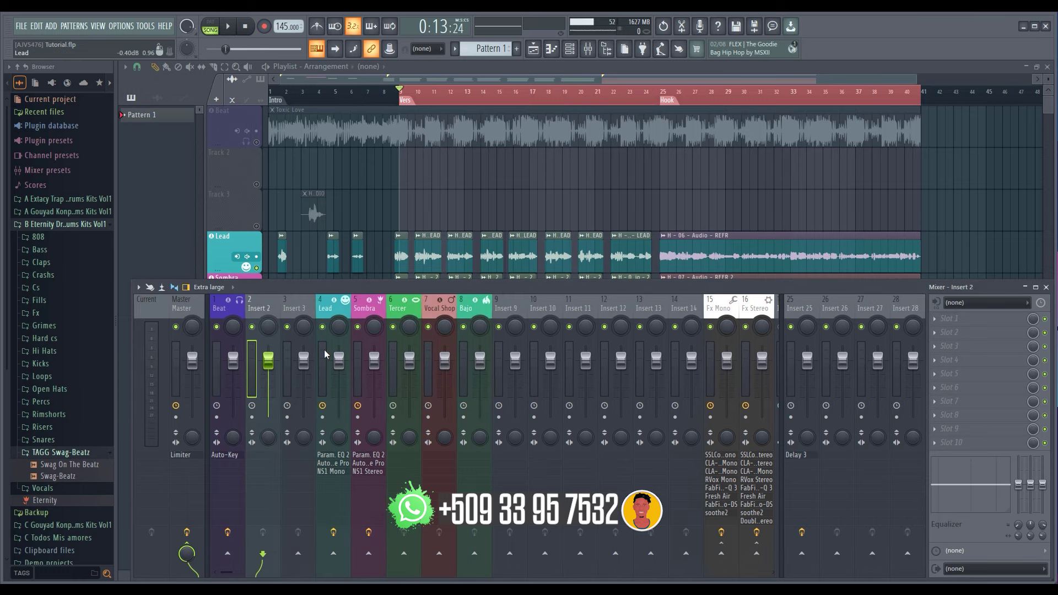
click(324, 350)
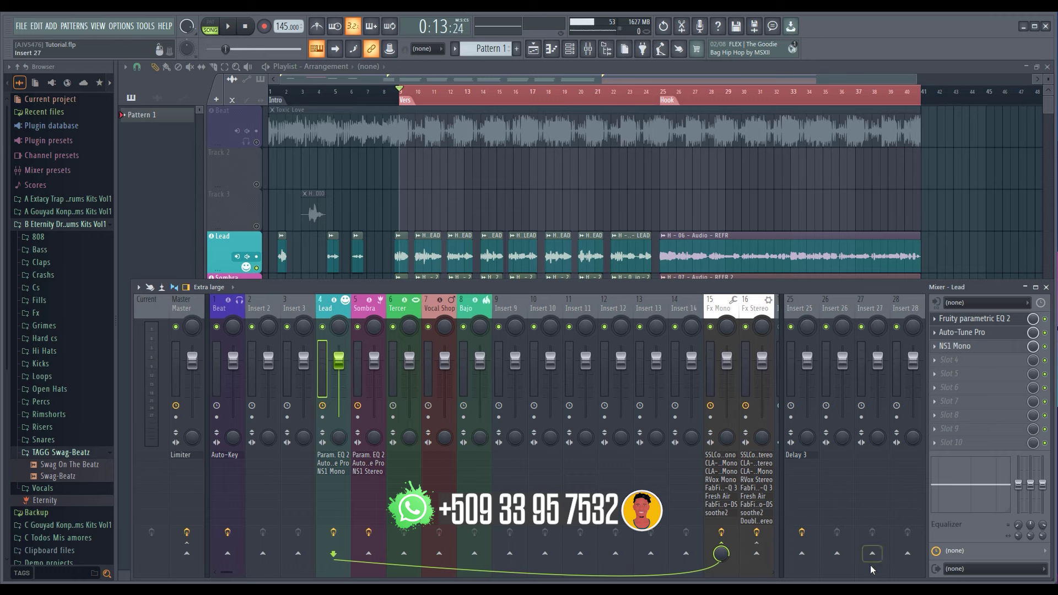
click(802, 553)
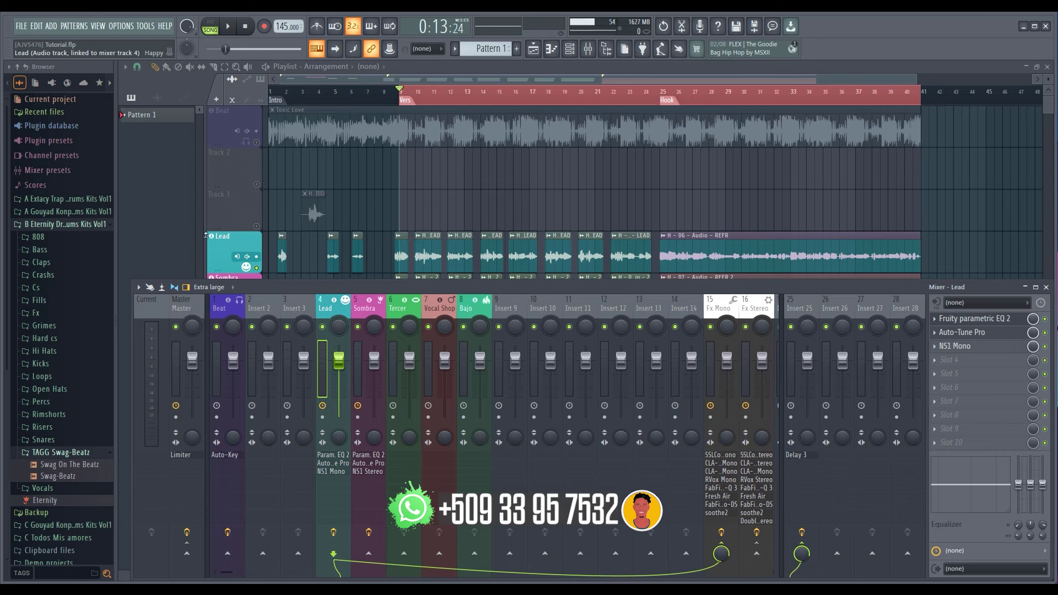
Play the Lead while switching Fruity Delay 3 on Insert 25 to the Ping pong model and setting its output wet to about 46.6%
key(F9)
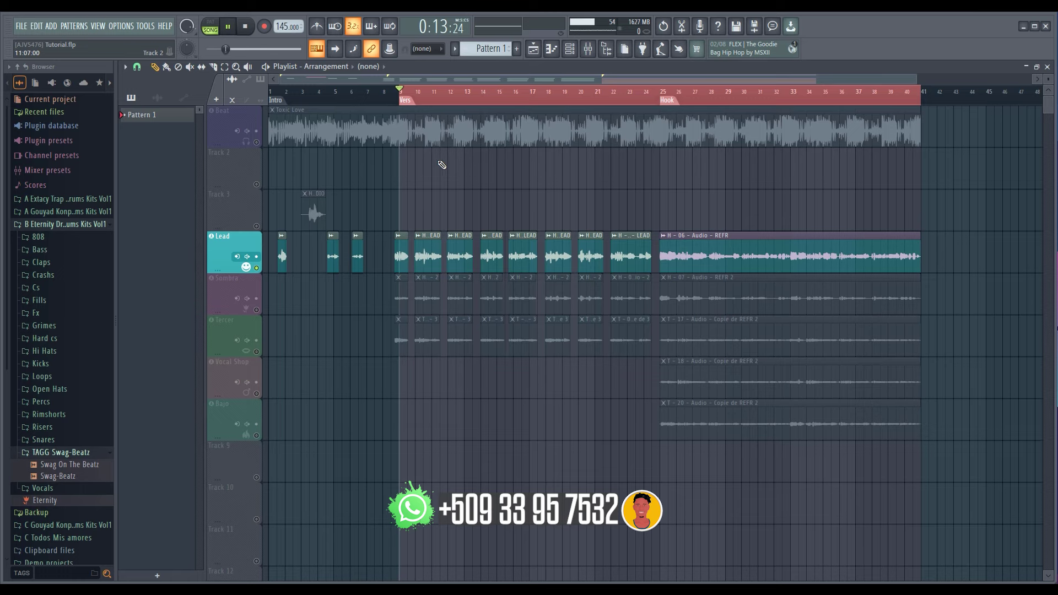
key(F9)
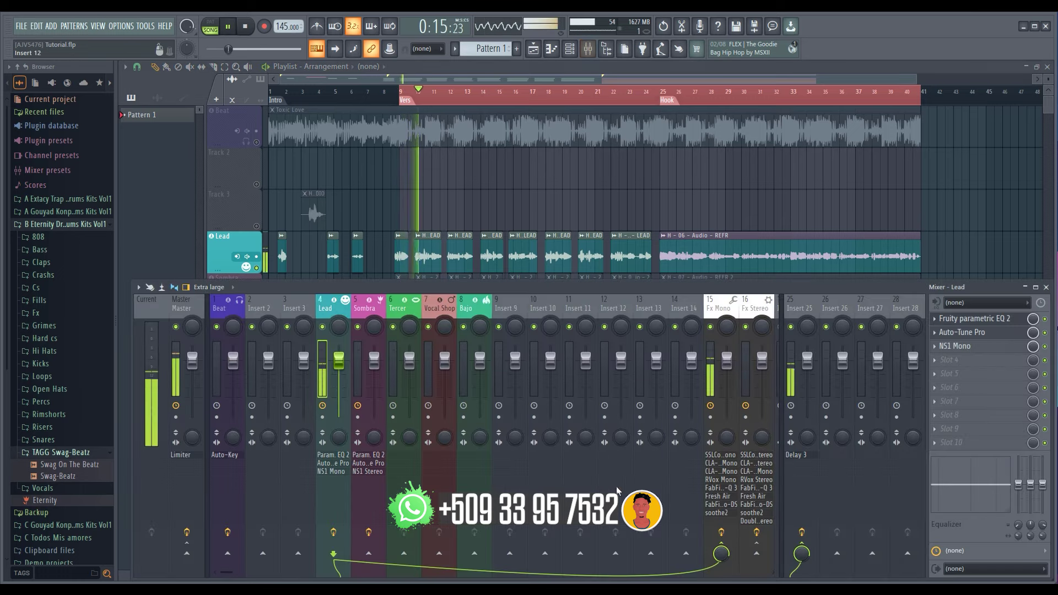
click(795, 377)
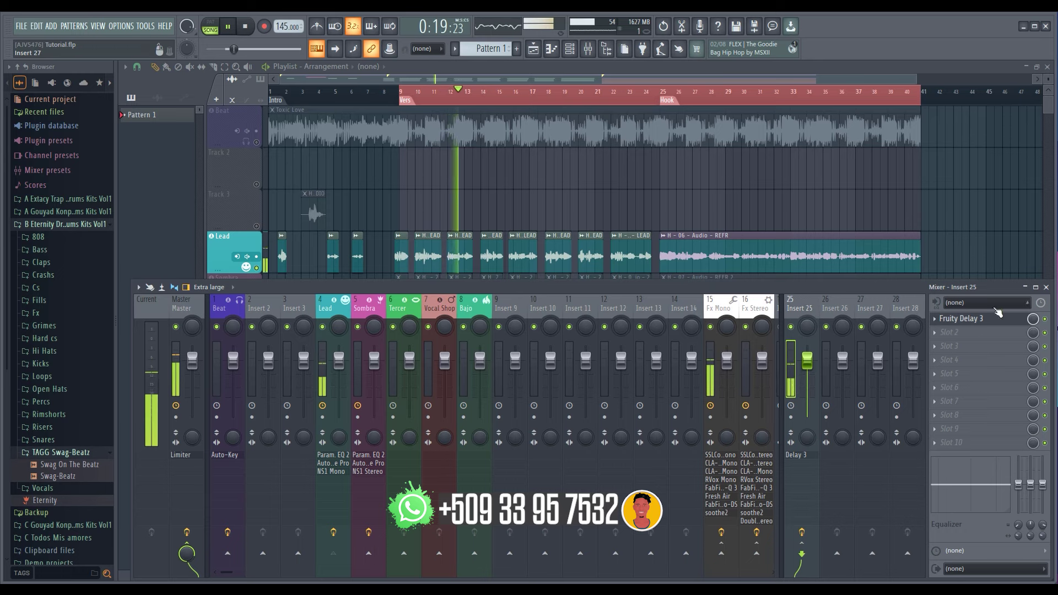
click(970, 318)
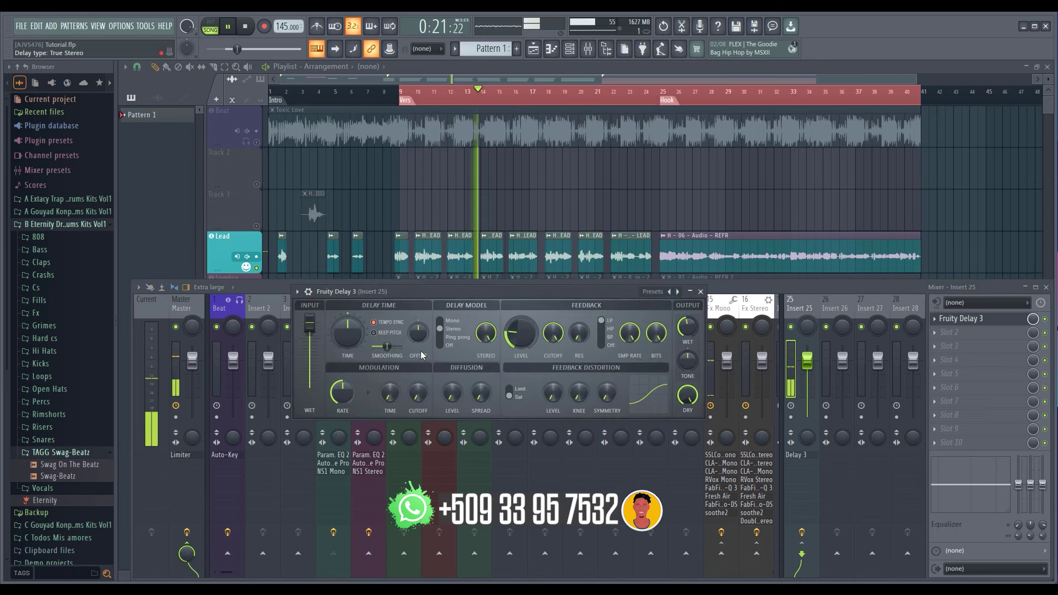
click(444, 338)
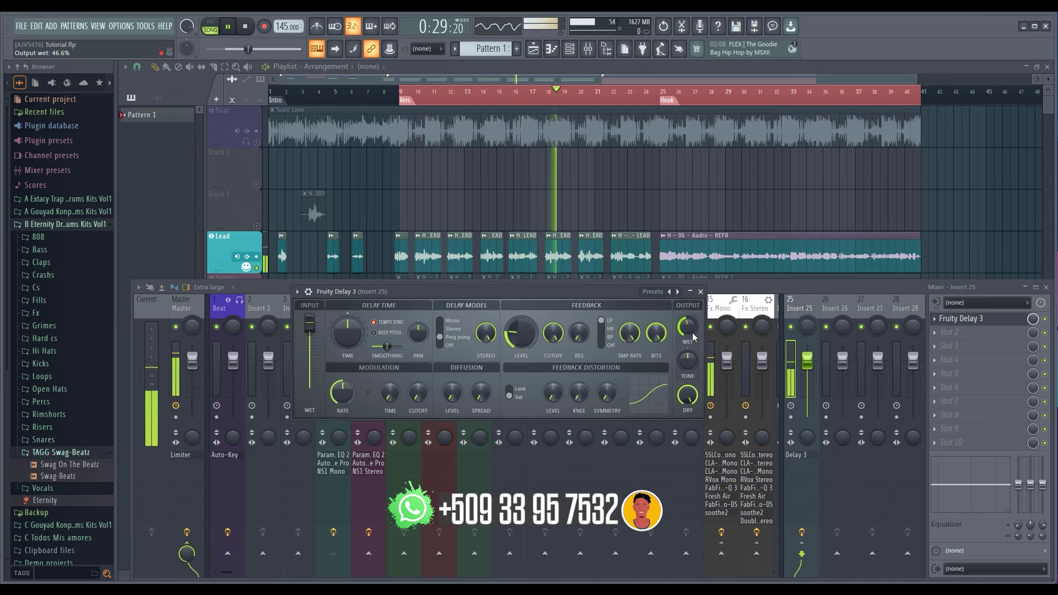
mouse_move(693, 337)
mouse_down()
mouse_move(693, 325)
mouse_move(692, 335)
mouse_up()
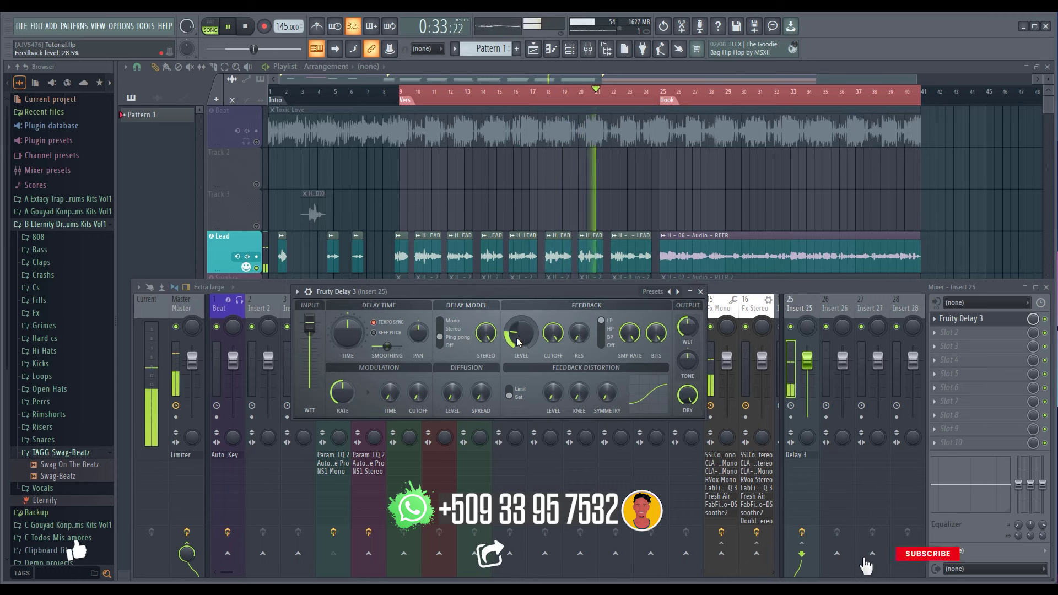
key(space)
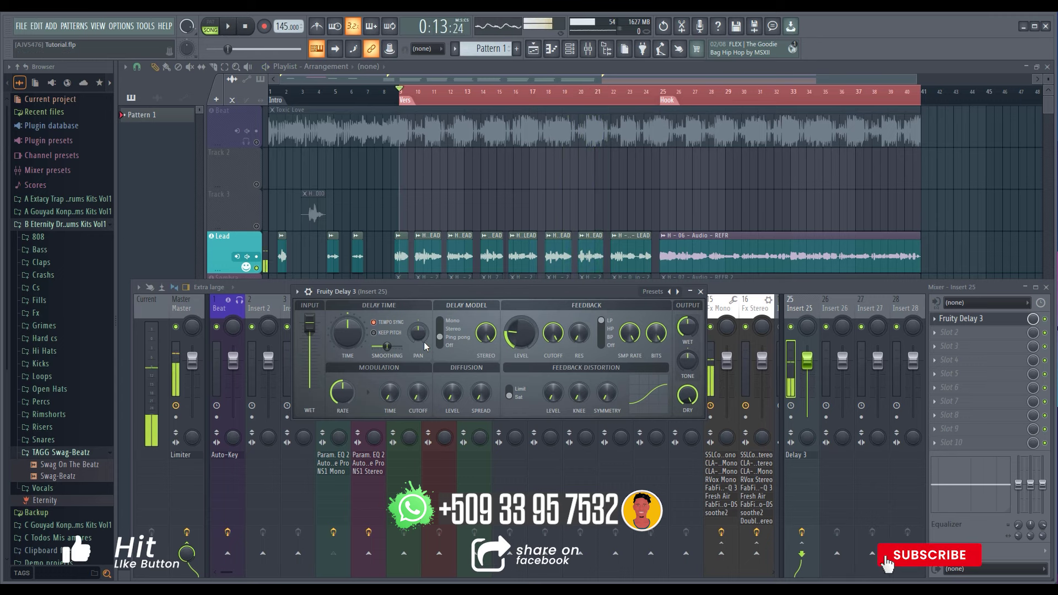
Unmute the Beat track and play it with the Lead delay while checking the mixer levels
click(257, 144)
key(space)
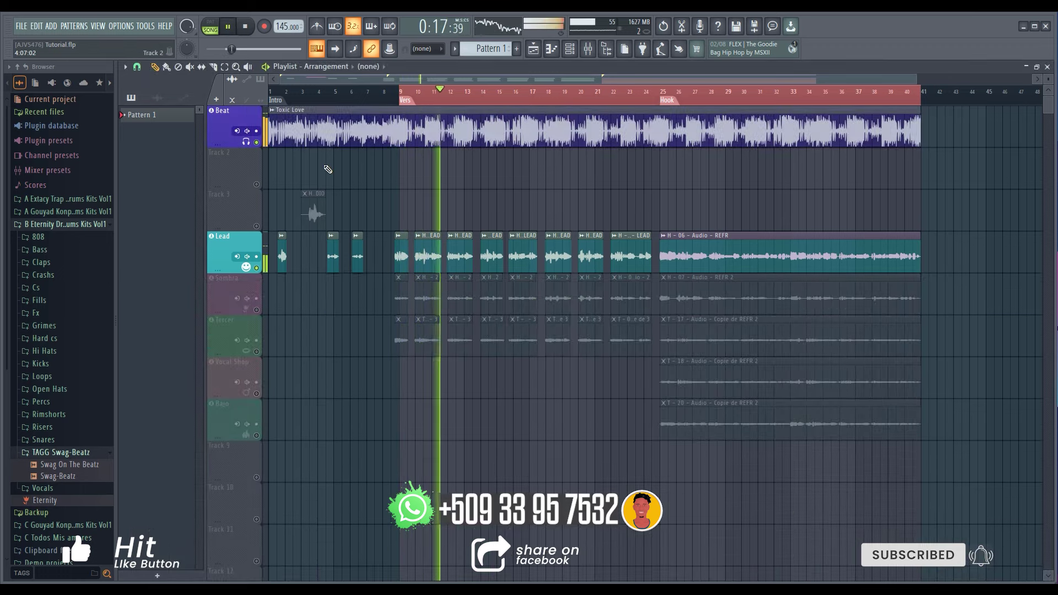
click(588, 48)
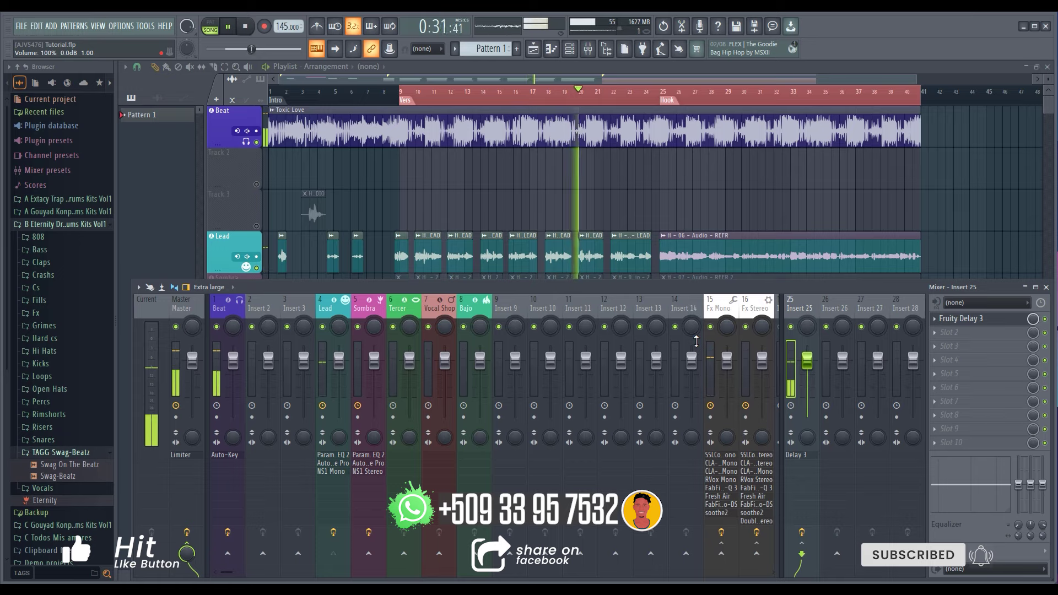
key(space)
Unmute the Sombra track in the playlist and play it briefly with Beat and Lead
key(F9)
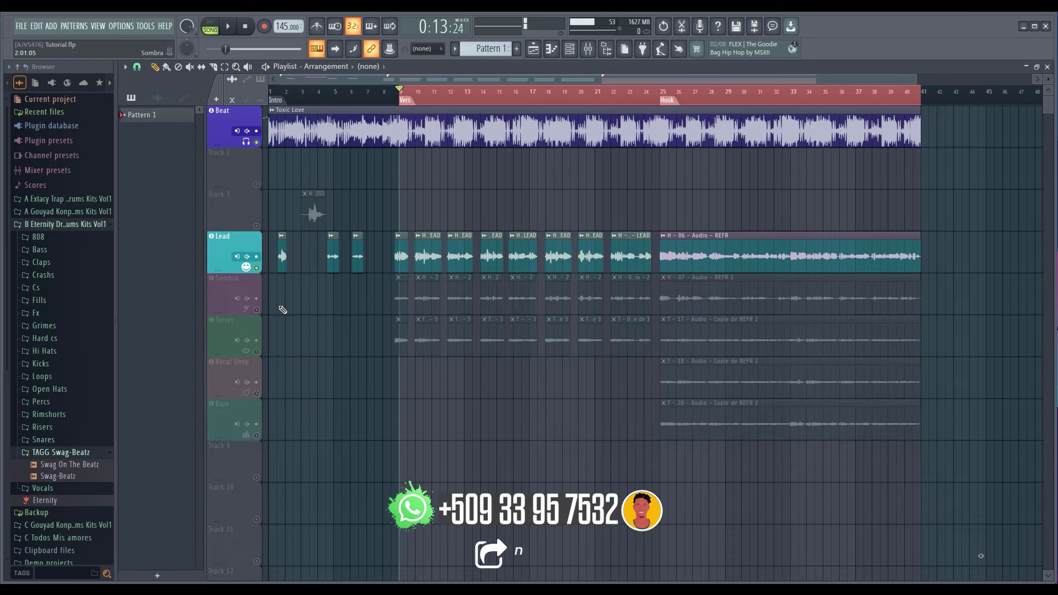
click(262, 299)
key(space)
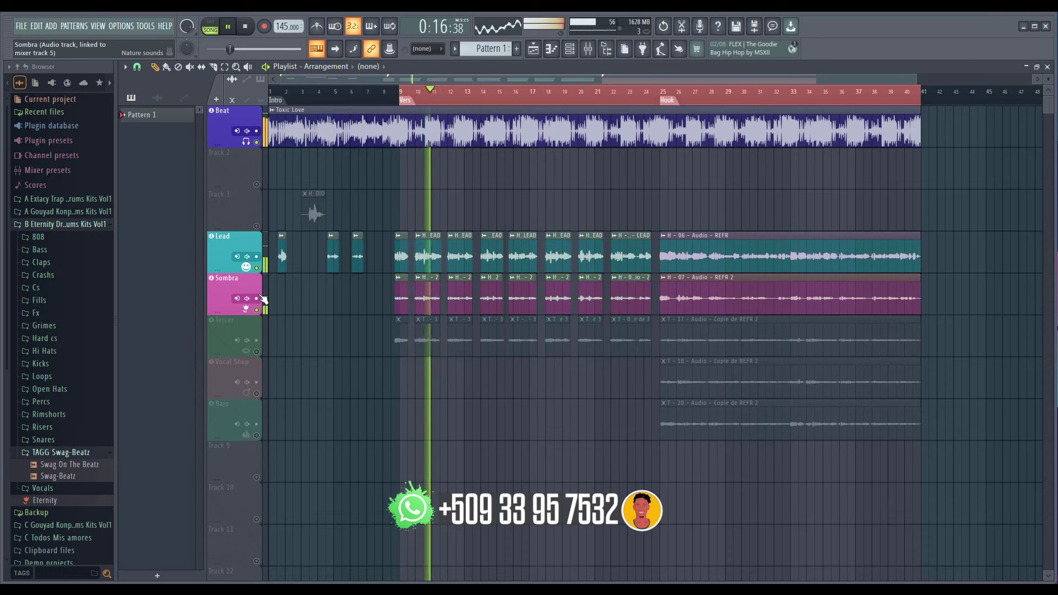
key(space)
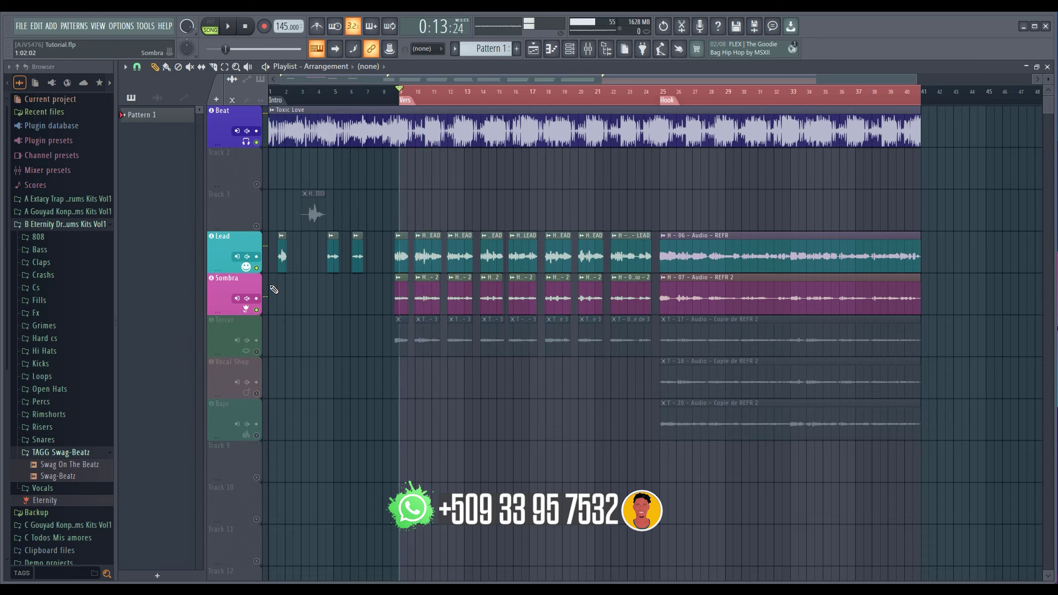
Route a send from the Sombra mixer track to Insert 25 and audition the result with Beat and Lead
click(588, 48)
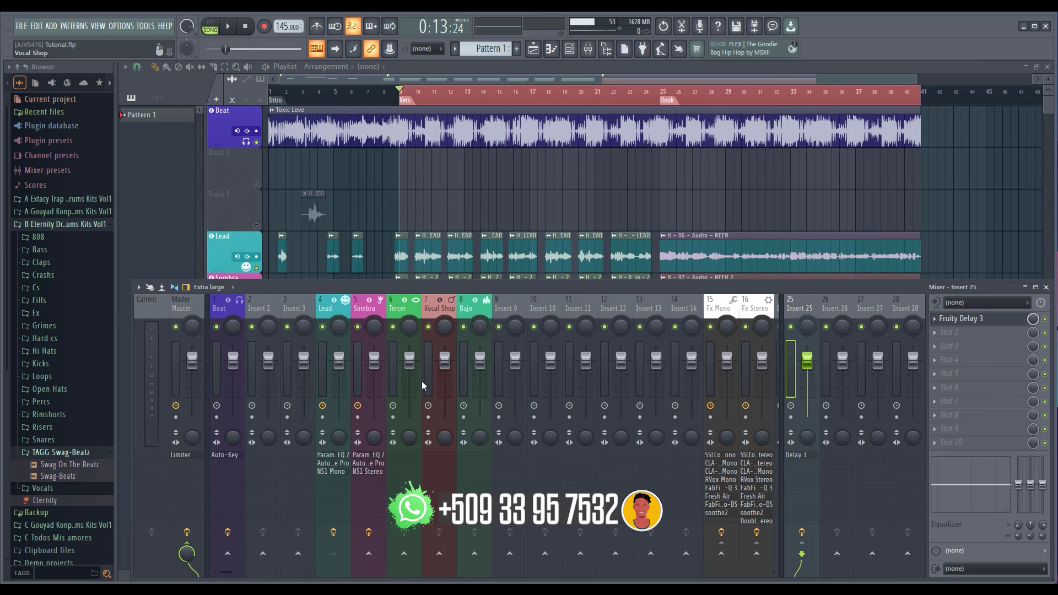
click(360, 367)
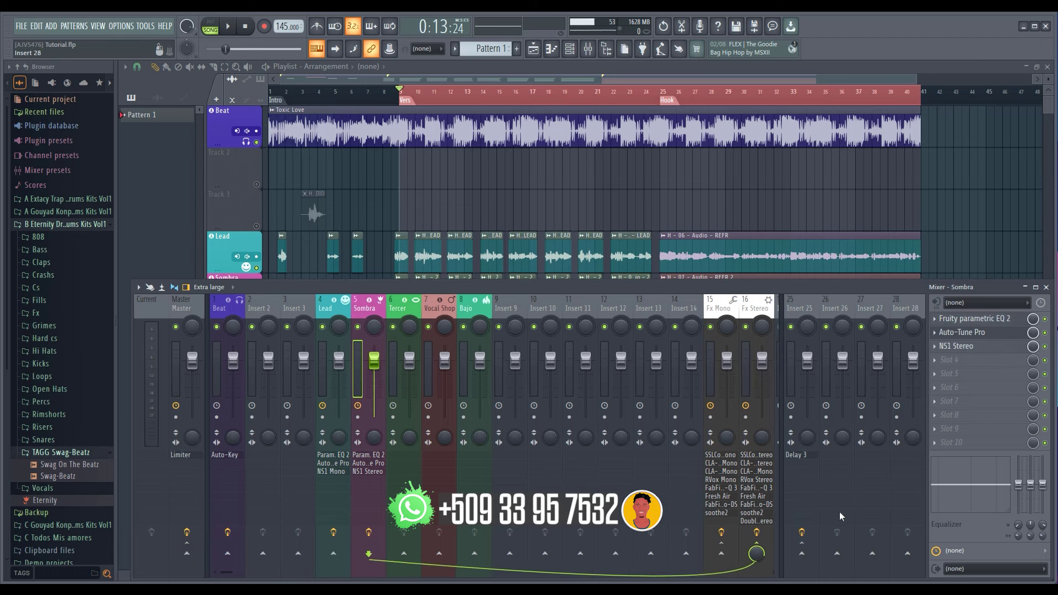
click(808, 560)
key(space)
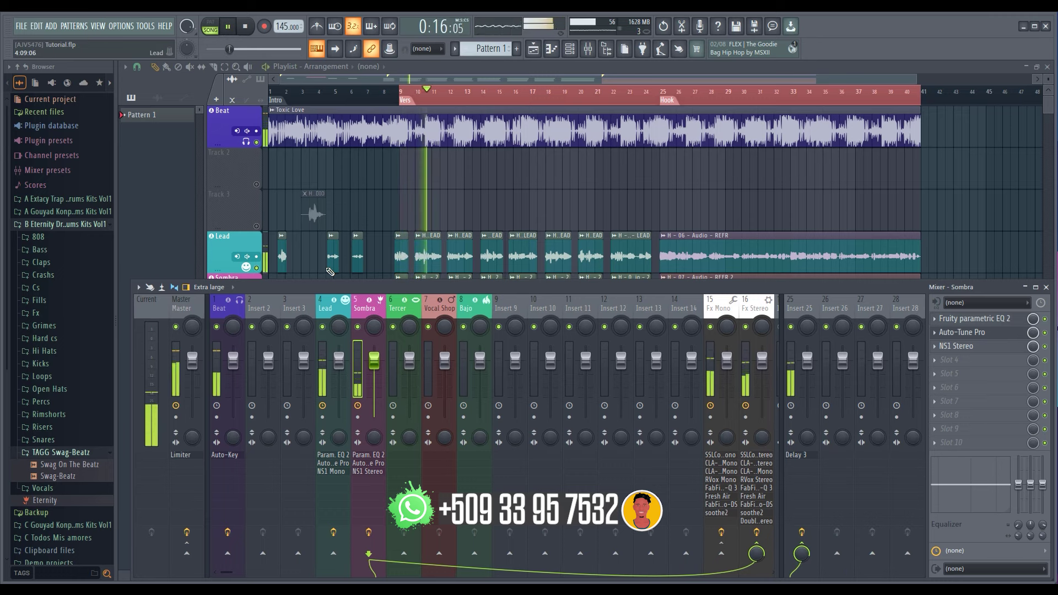
key(space)
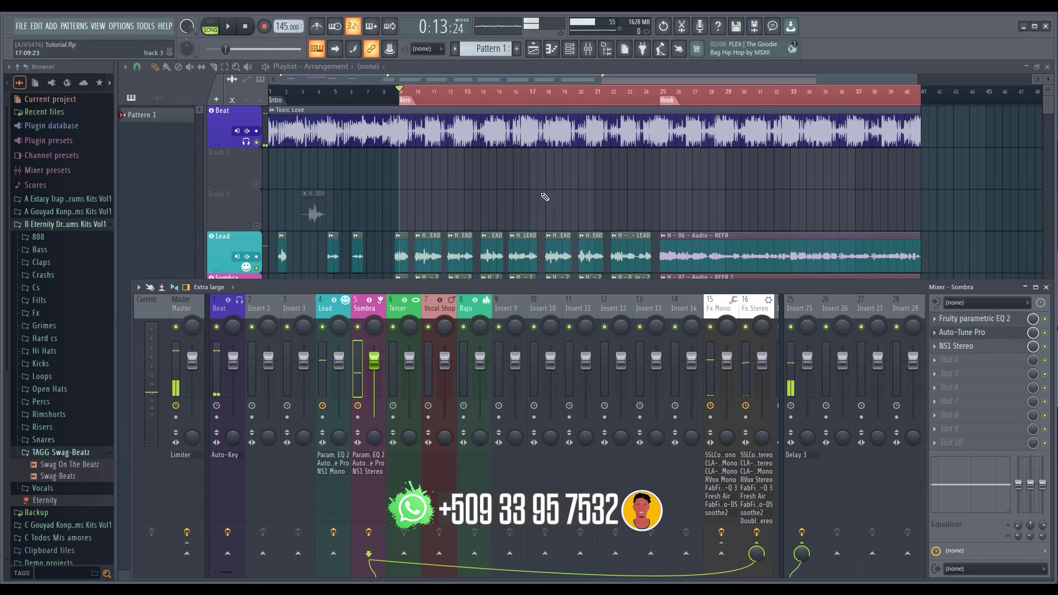
Load ValhallaVintageVerb on Insert 26 and set its decay to 0.63 s
click(829, 368)
click(964, 318)
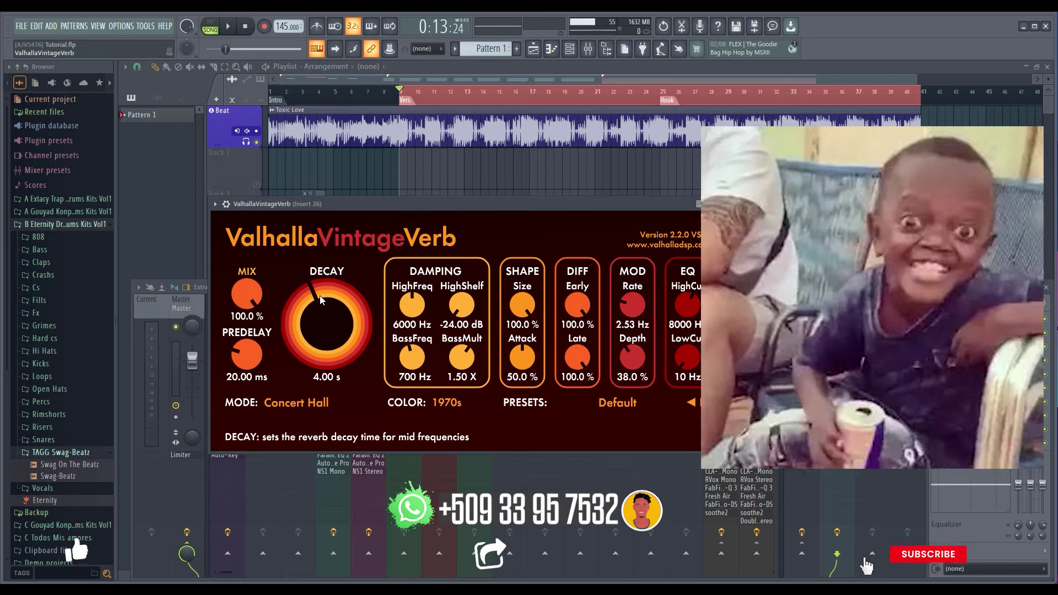
drag(456, 205, 467, 187)
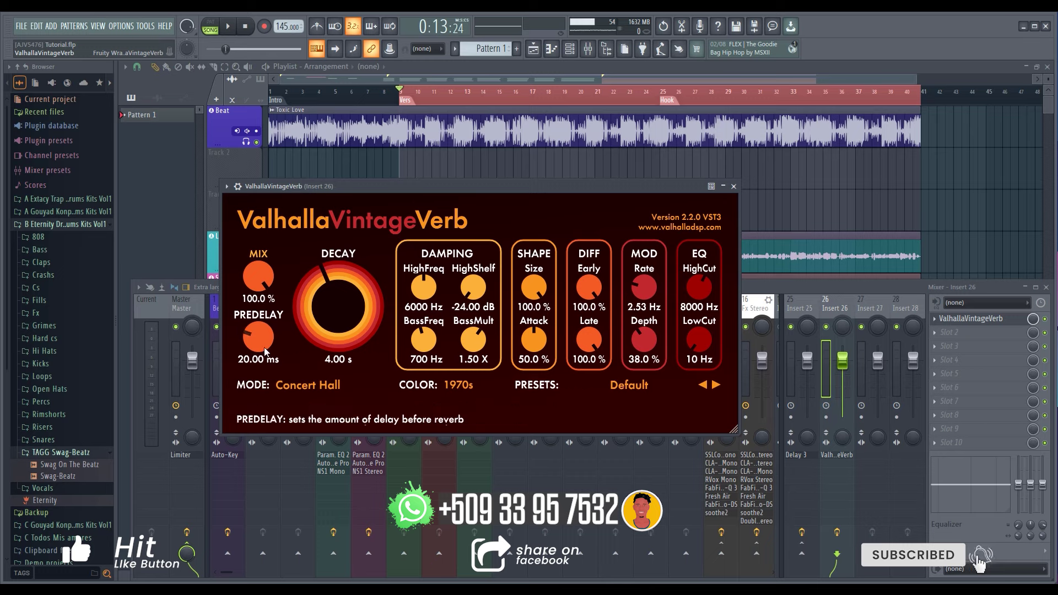
drag(309, 296, 305, 321)
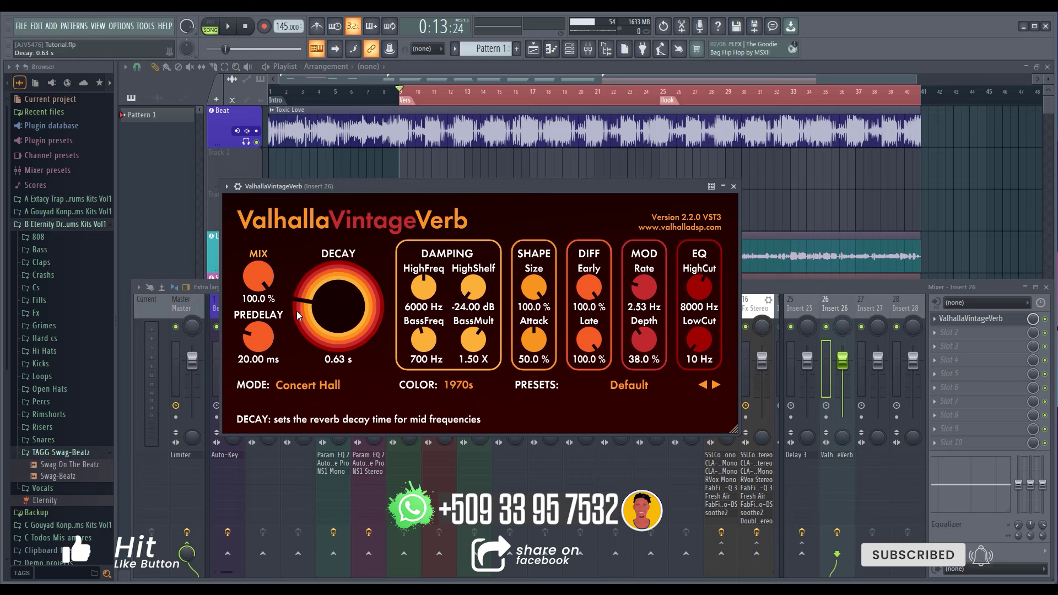
Set the reverb's mix to 51.2 %, predelay to 8.62 ms, LowCut to 80 Hz and size to 80 %, and close it
drag(266, 276, 256, 344)
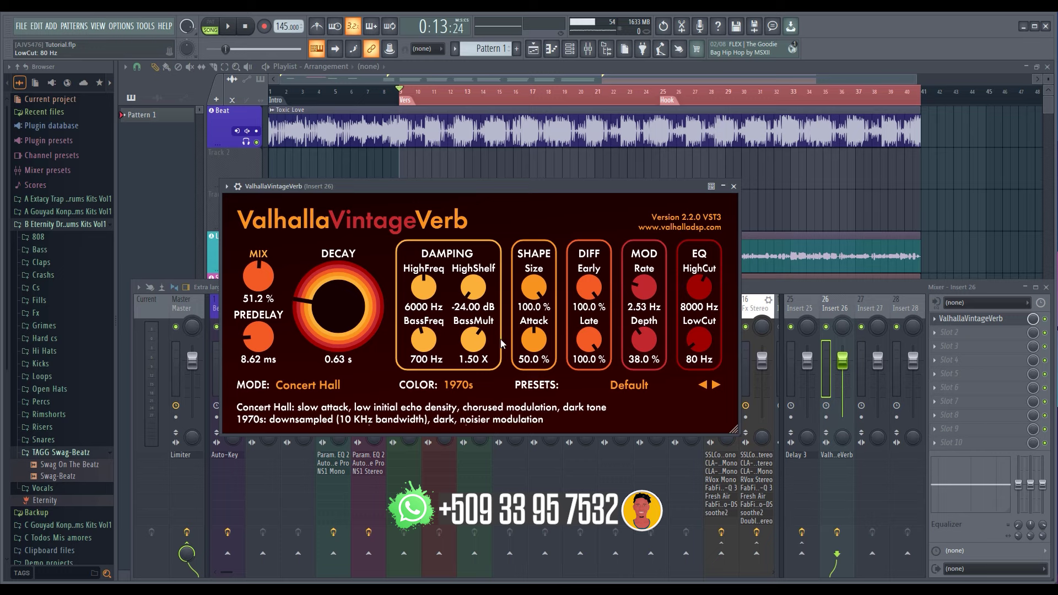
drag(533, 295, 532, 309)
click(733, 187)
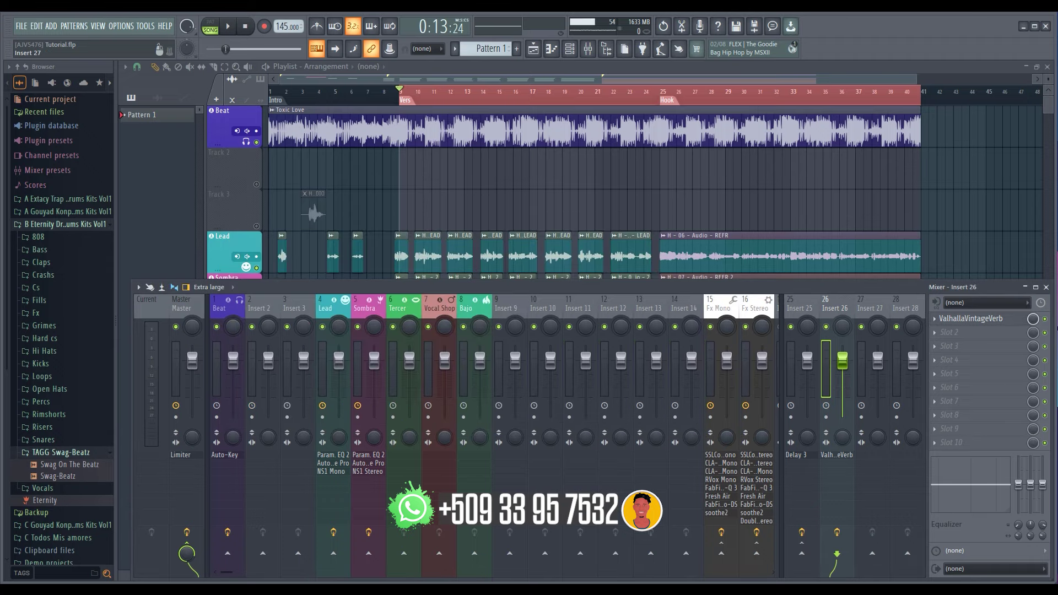
Route a send from the Lead mixer track to Insert 26 and audition Lead with Beat and Sombra muted
click(325, 370)
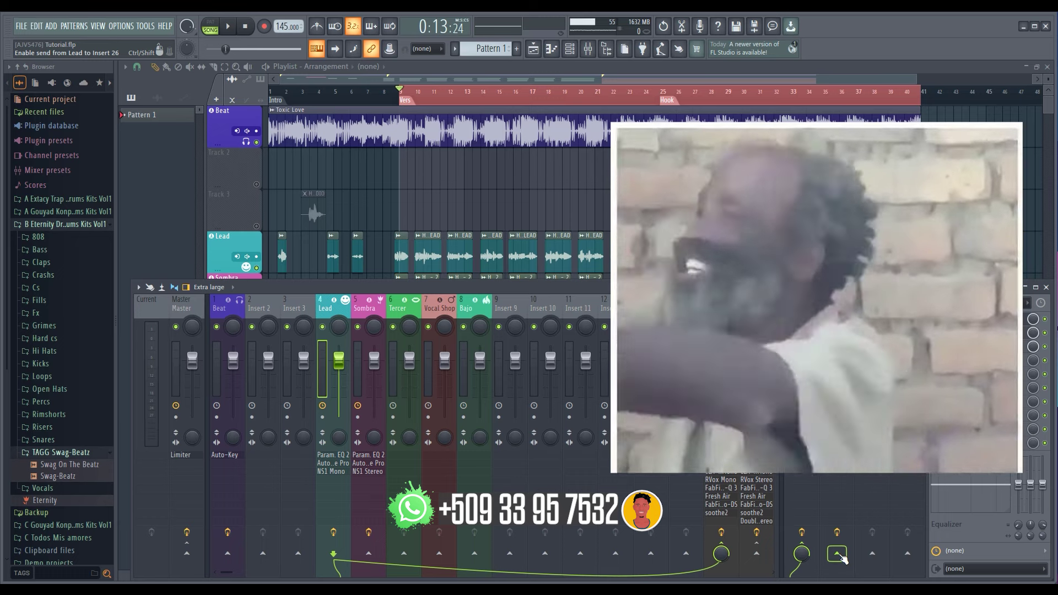
click(837, 554)
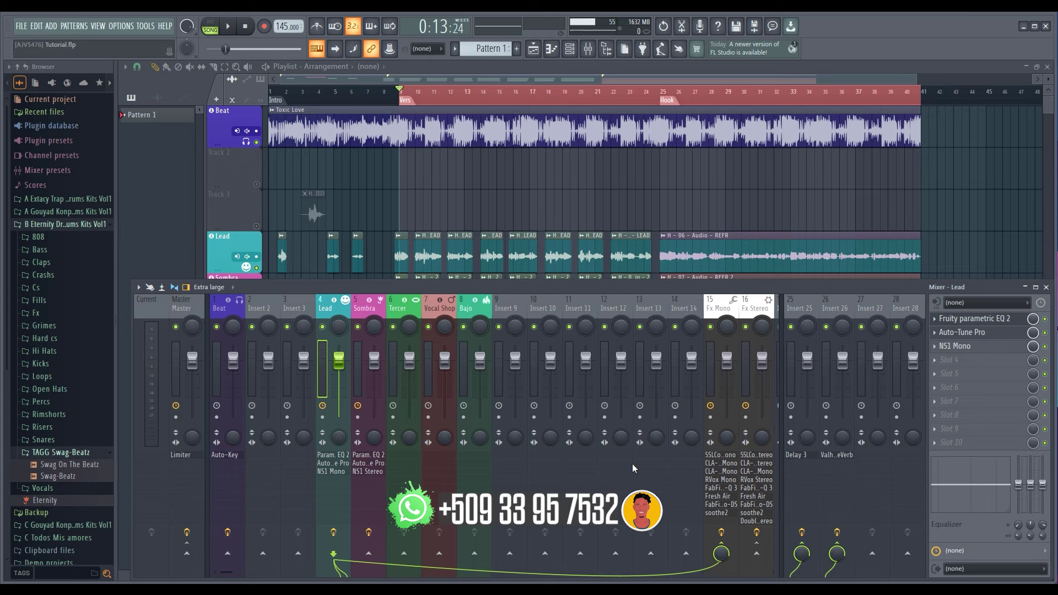
click(257, 143)
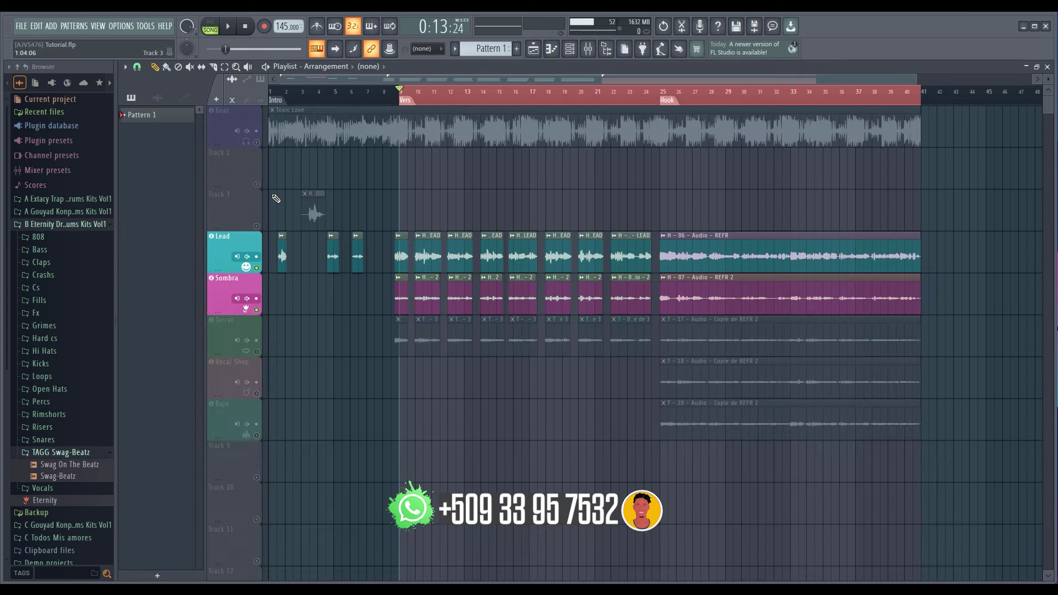
click(256, 310)
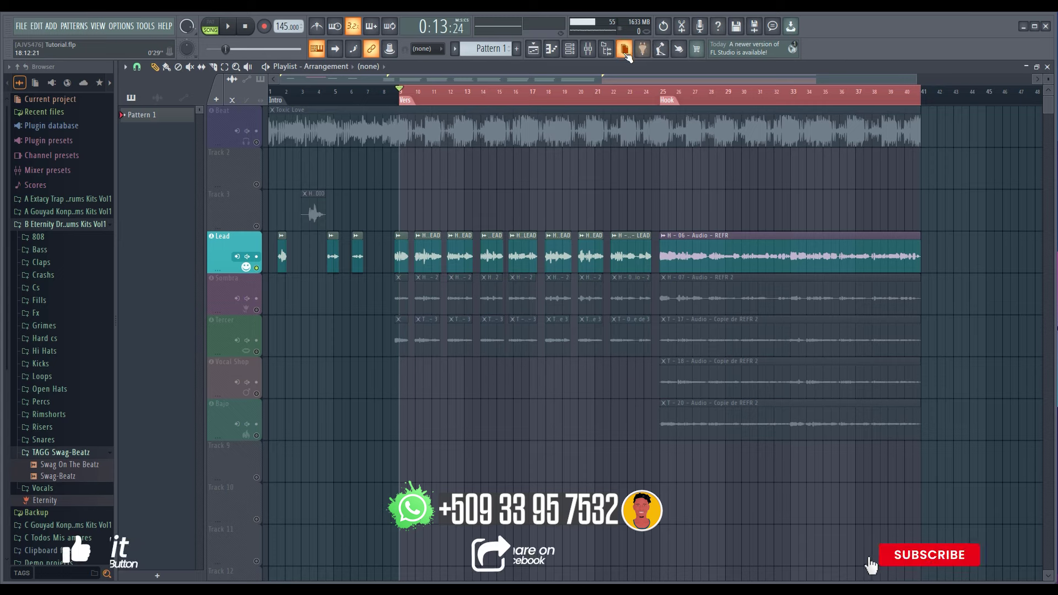
click(588, 48)
key(space)
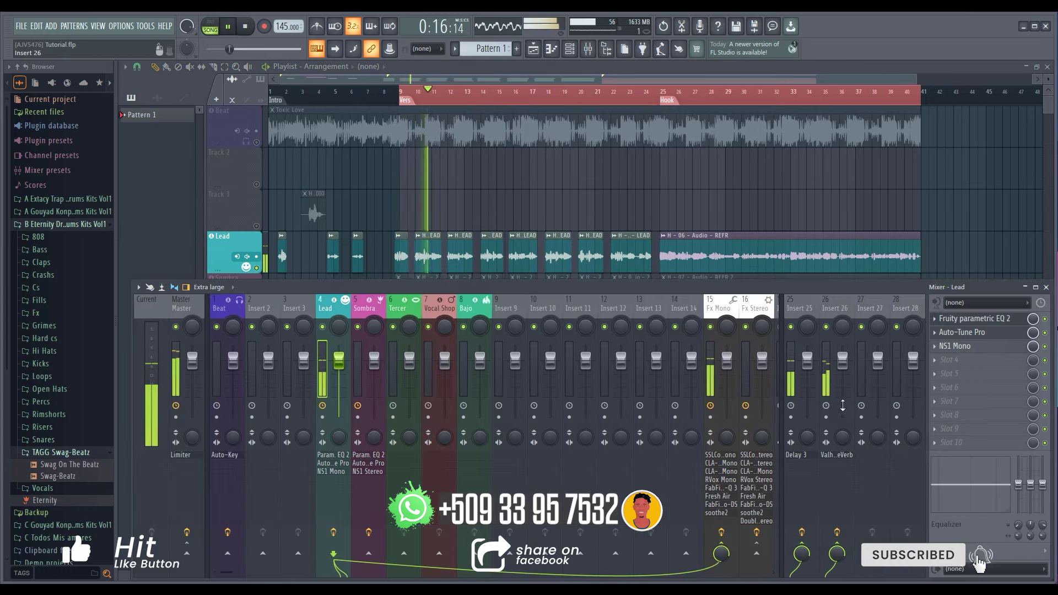
click(831, 392)
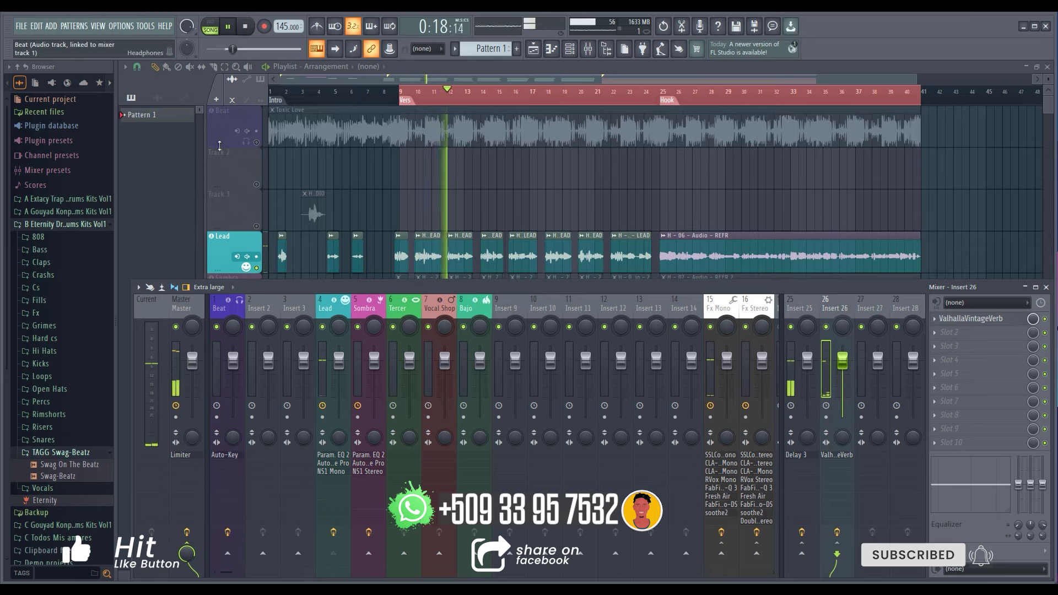
Unmute the Beat track and play it with the Lead reverb while checking the mixer levels
click(256, 142)
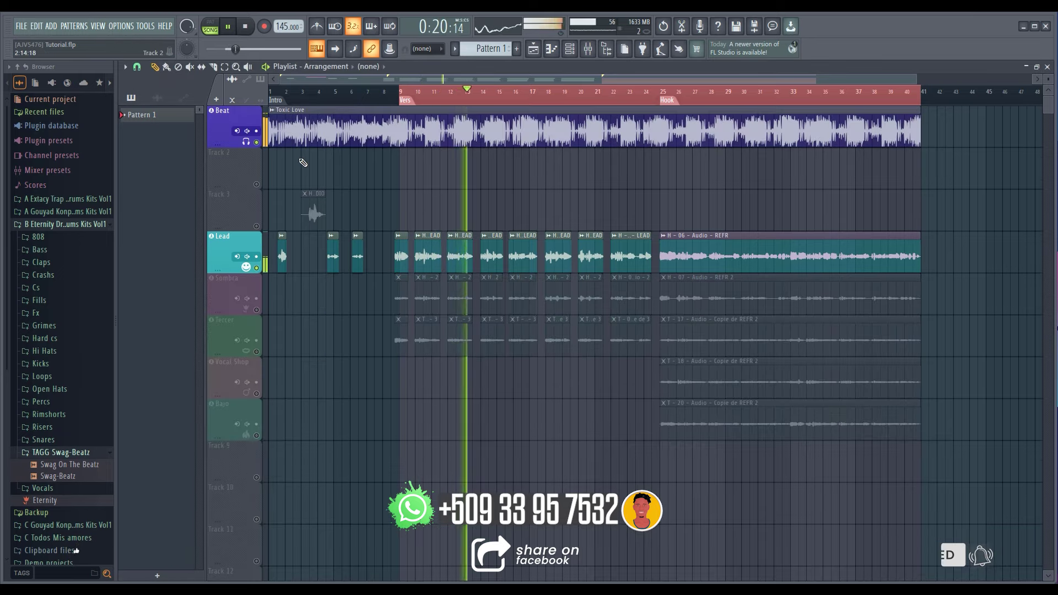
key(space)
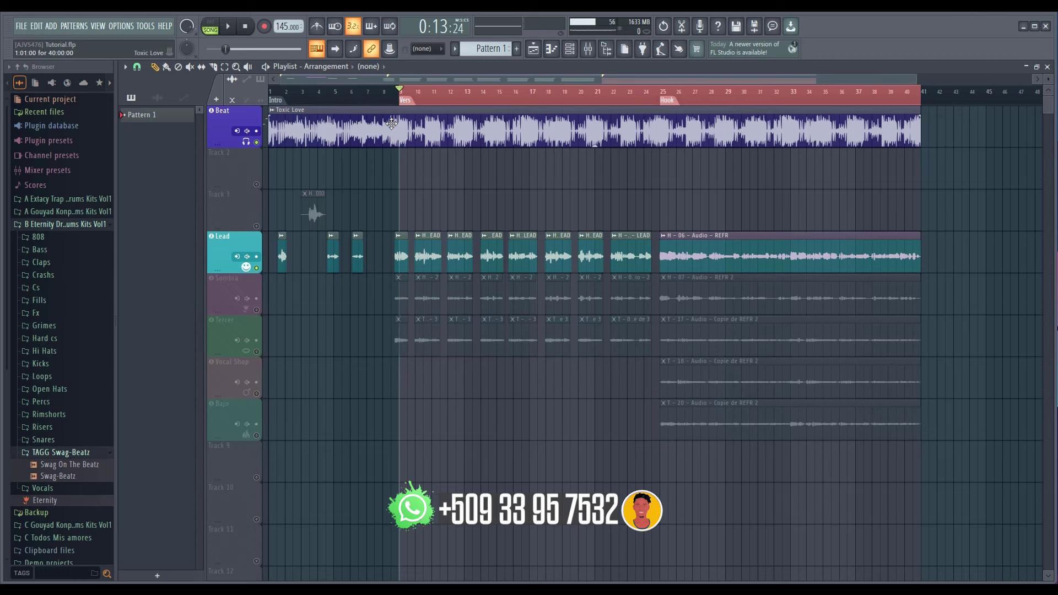
click(589, 51)
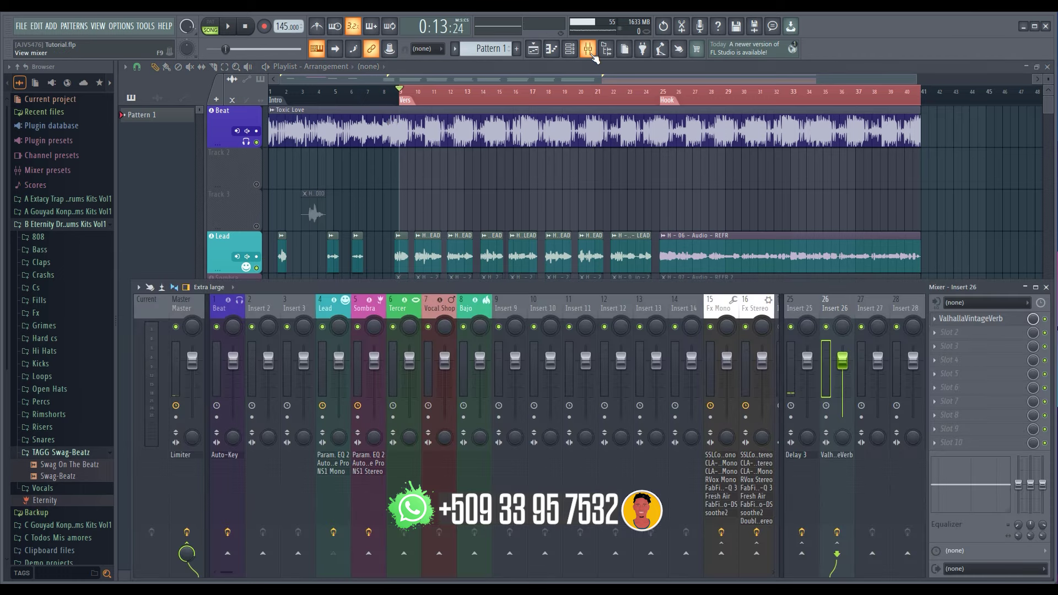
key(space)
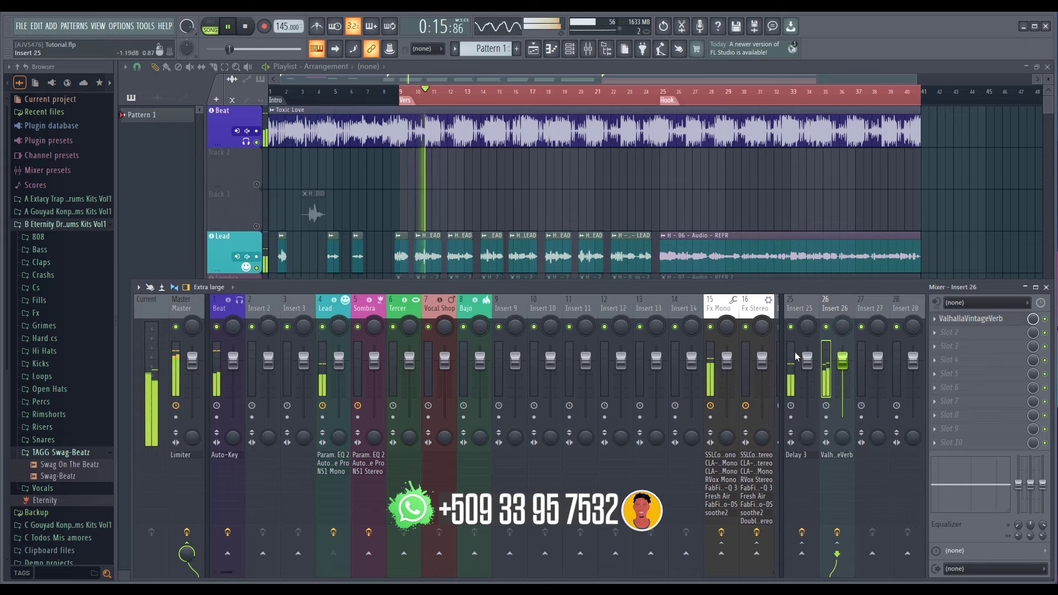
key(space)
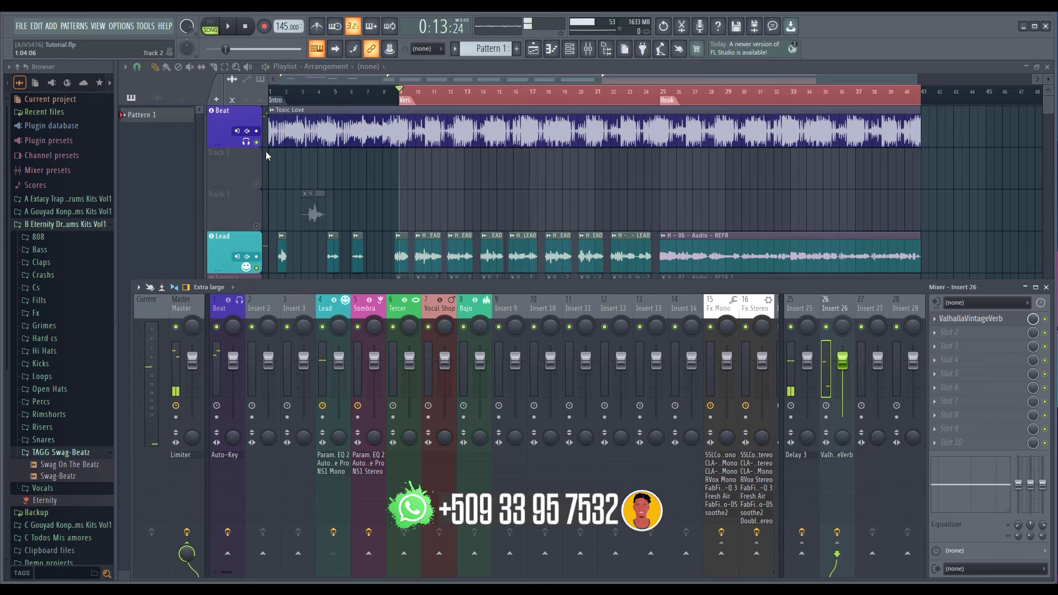
With Beat muted and Lead playing, set the decay of the Insert 26 reverb to 0.75 s and its mix to 60.0 %
click(257, 143)
key(space)
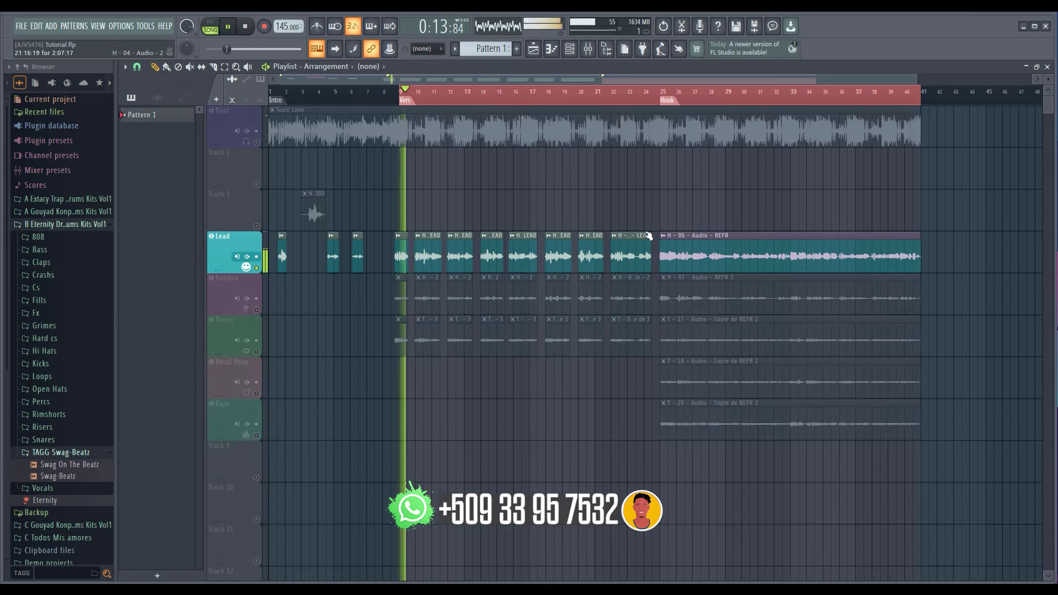
click(588, 48)
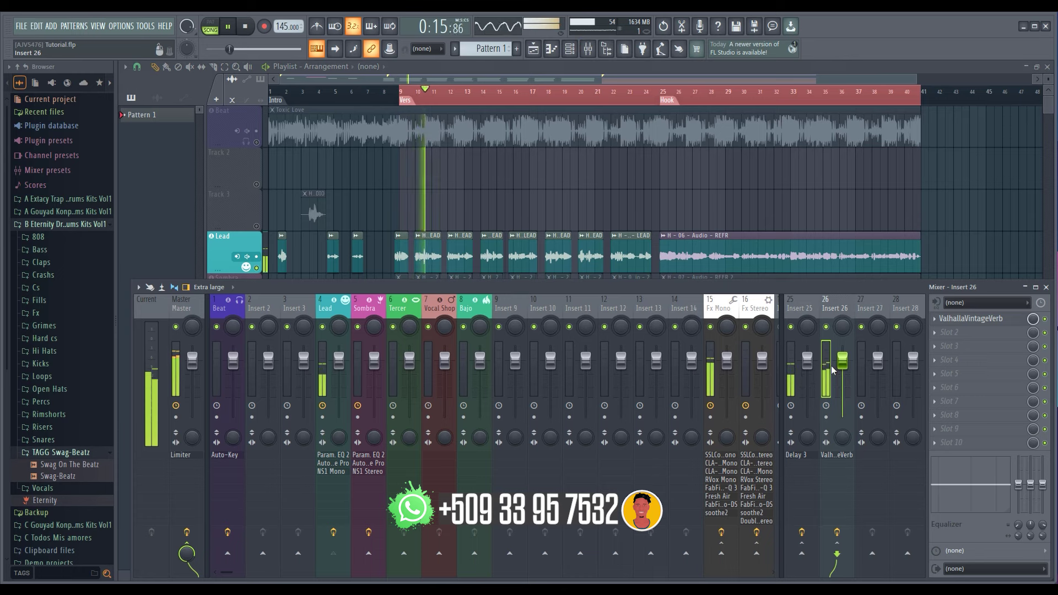
click(969, 318)
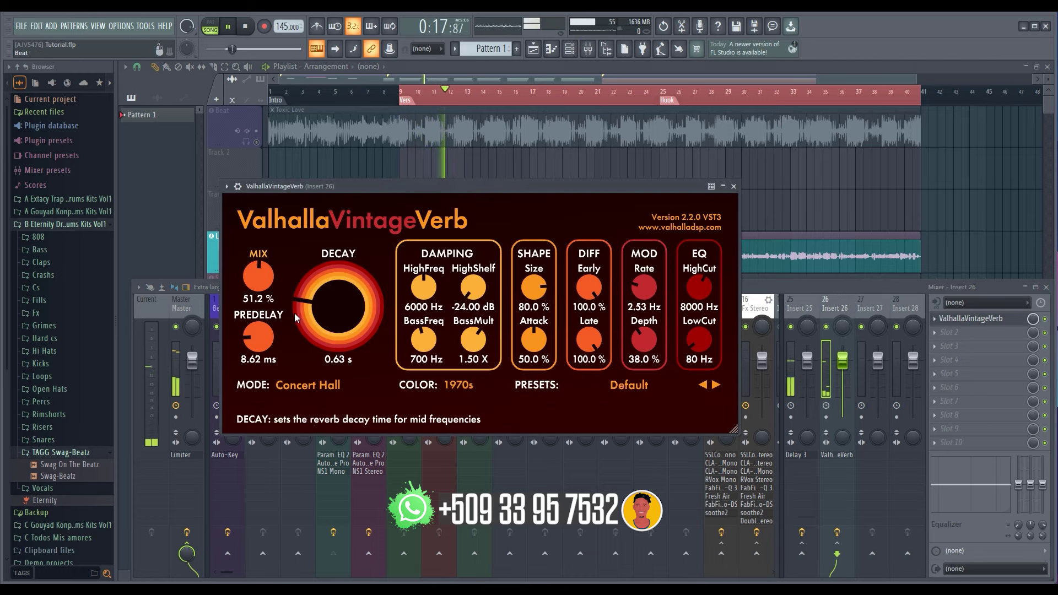
drag(300, 309, 299, 310)
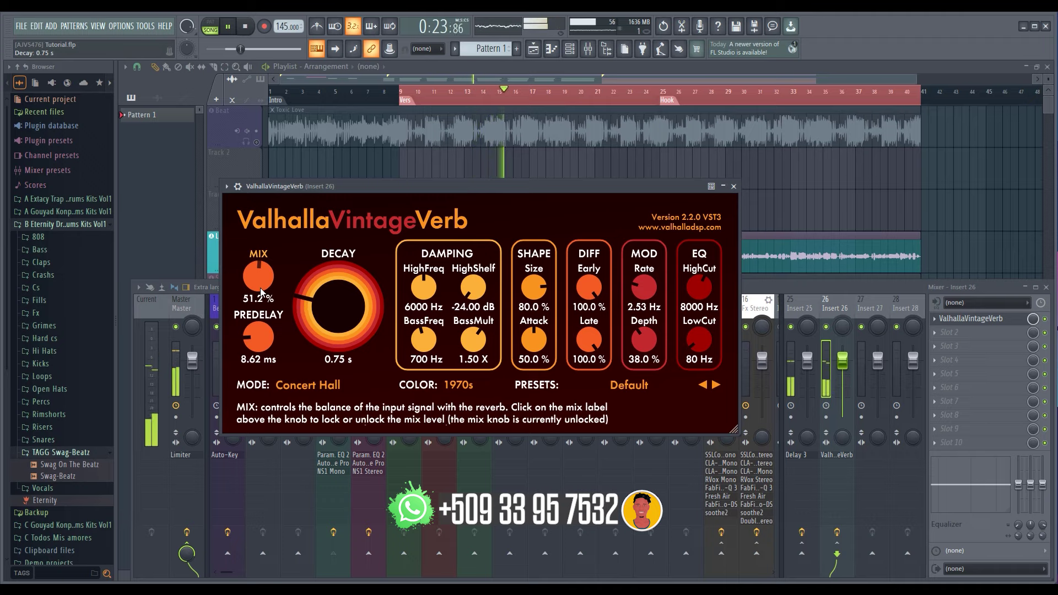
drag(261, 290, 261, 286)
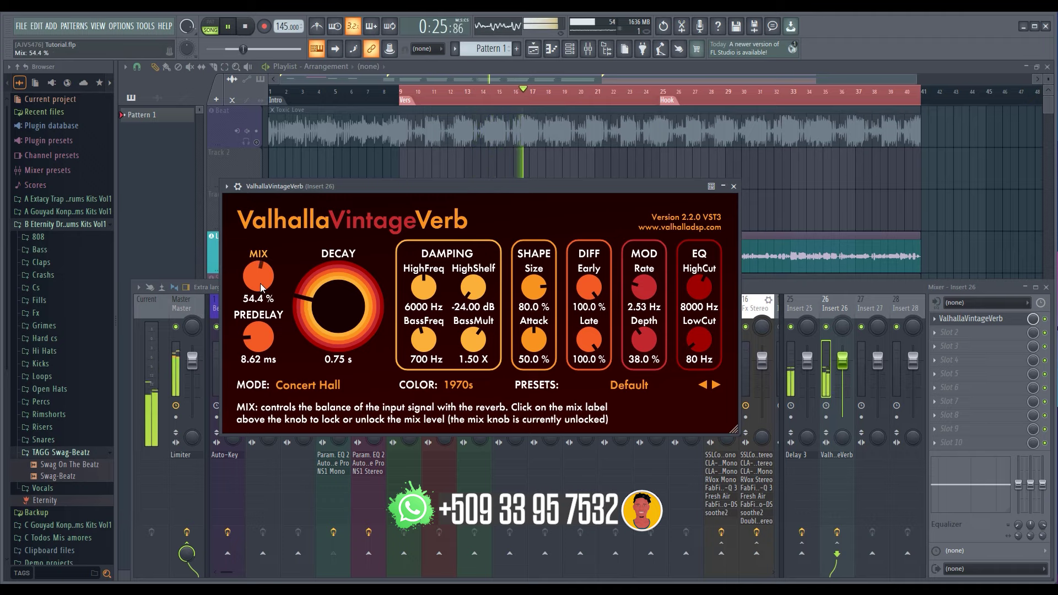
scroll(262, 286, up, 2)
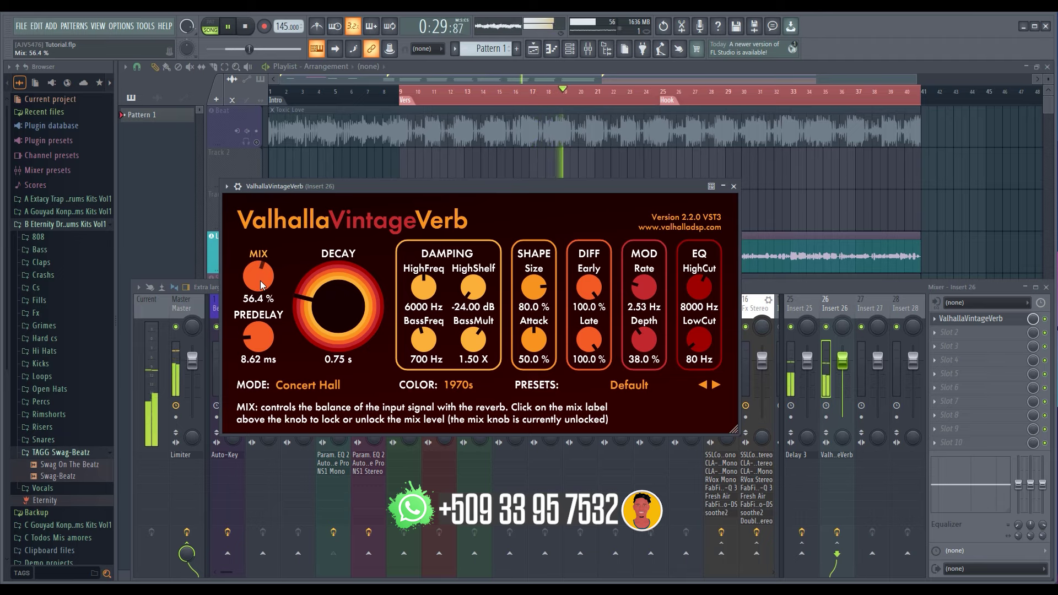
scroll(262, 285, up, 1)
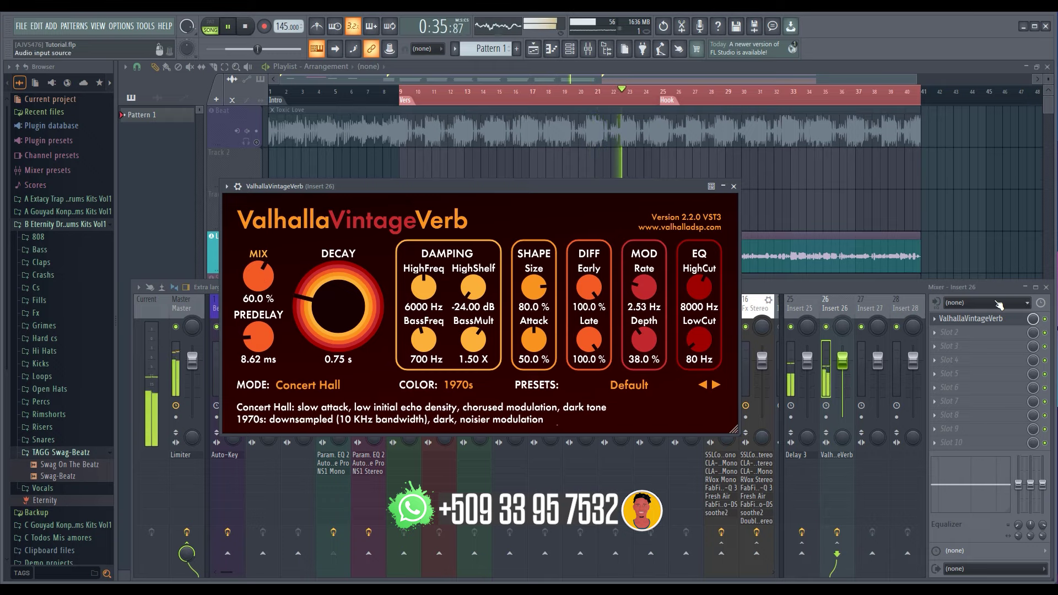
key(space)
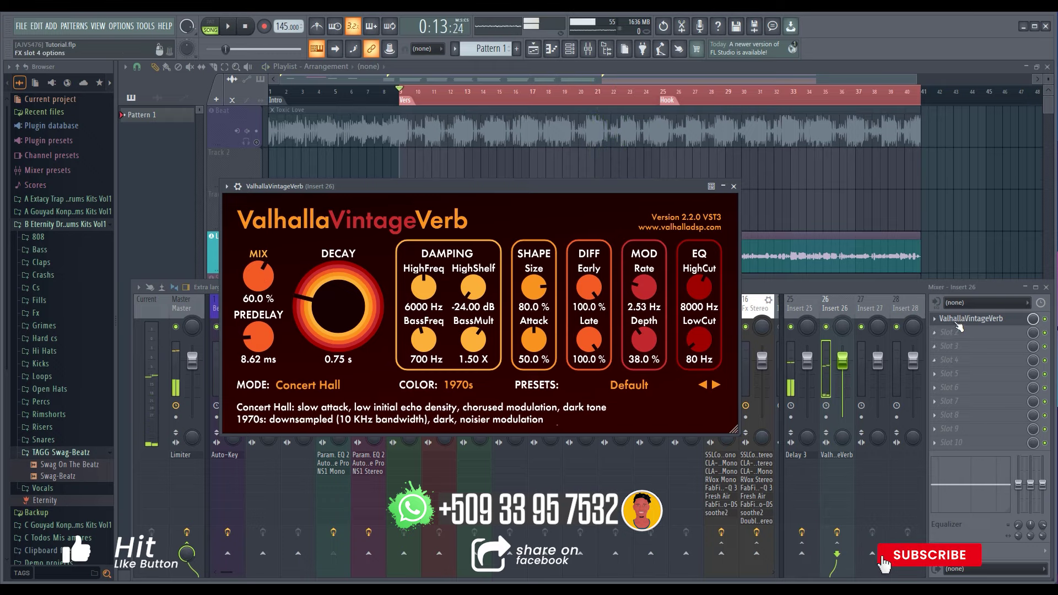
Load Fruity parametric EQ 2 after the reverb on Insert 26 and, during playback, cut the lows and boost the highs
click(961, 359)
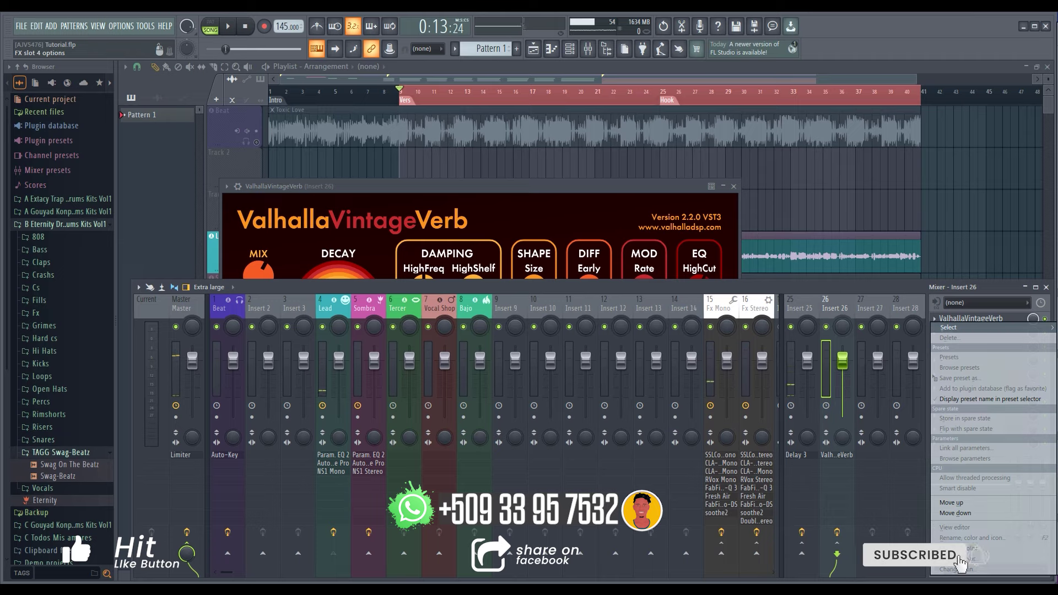
click(188, 269)
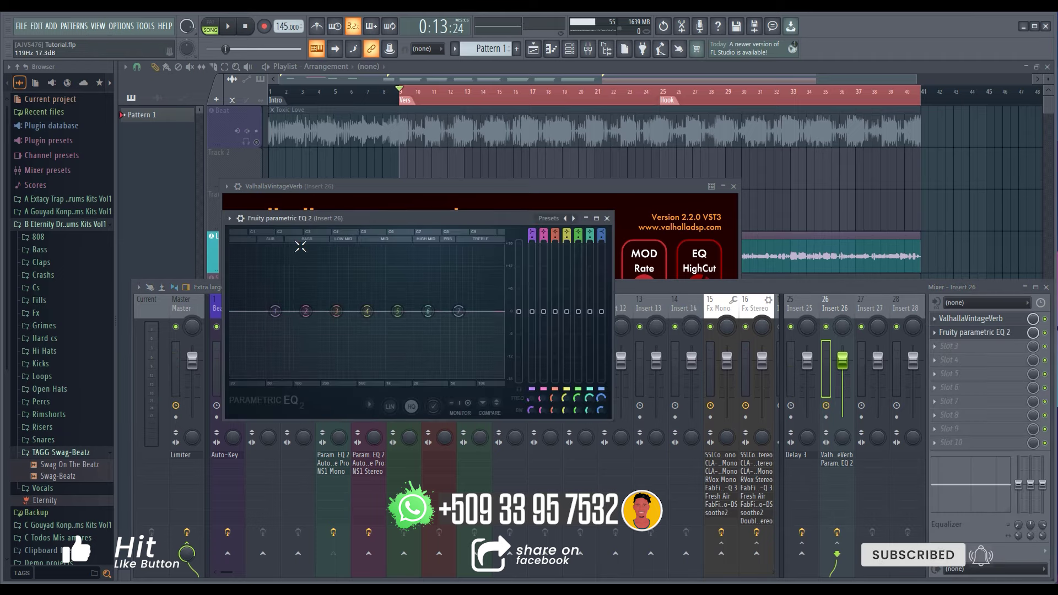
key(space)
drag(275, 311, 305, 377)
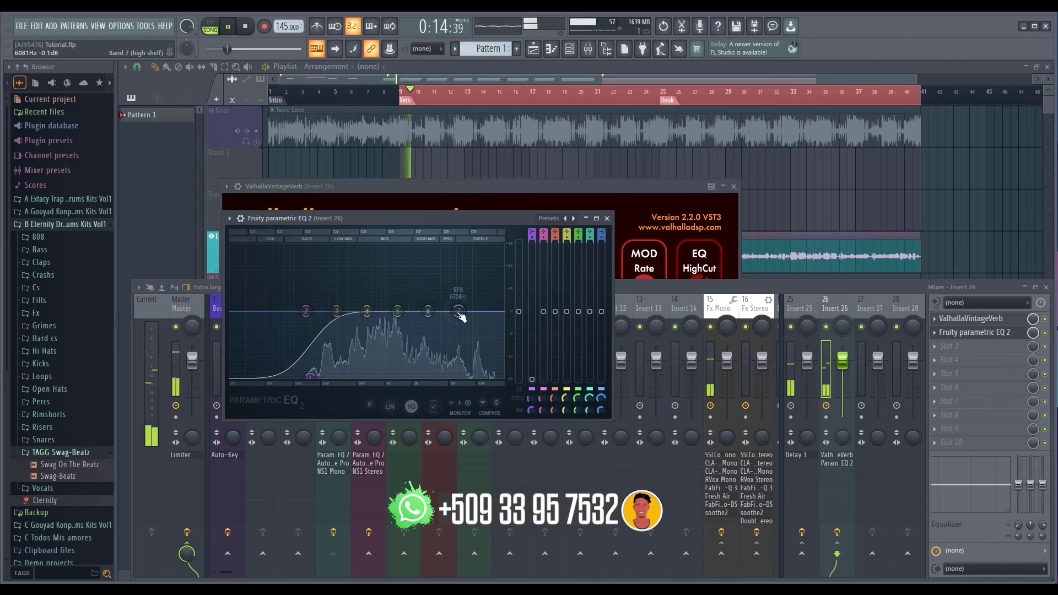
drag(458, 312, 444, 294)
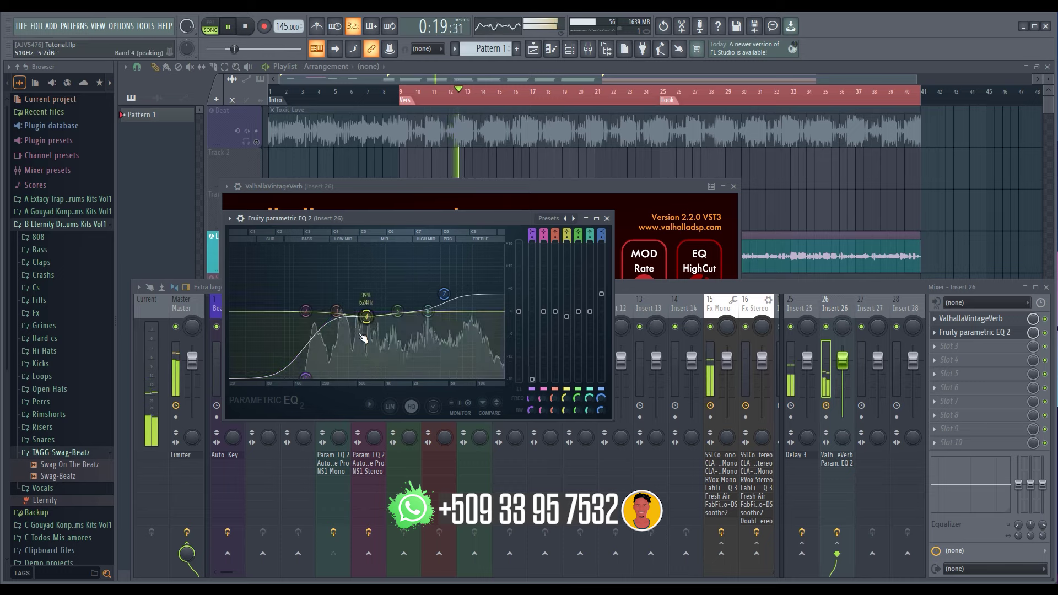
key(space)
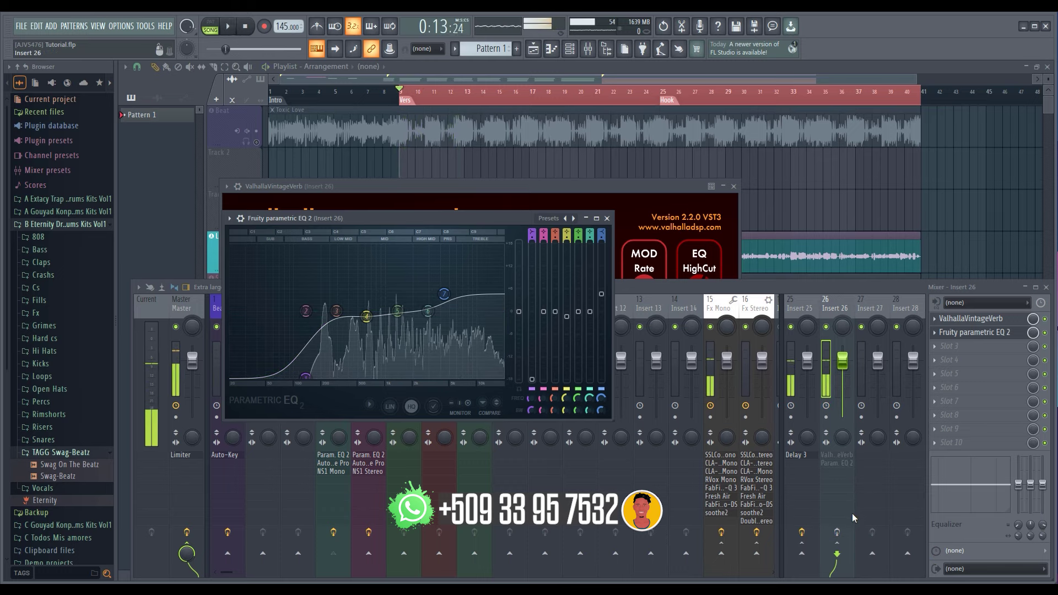
Slightly reduce the EQ's high-shelf boost and shape a moderate band 4 dip around 500 Hz while auditioning Lead
key(space)
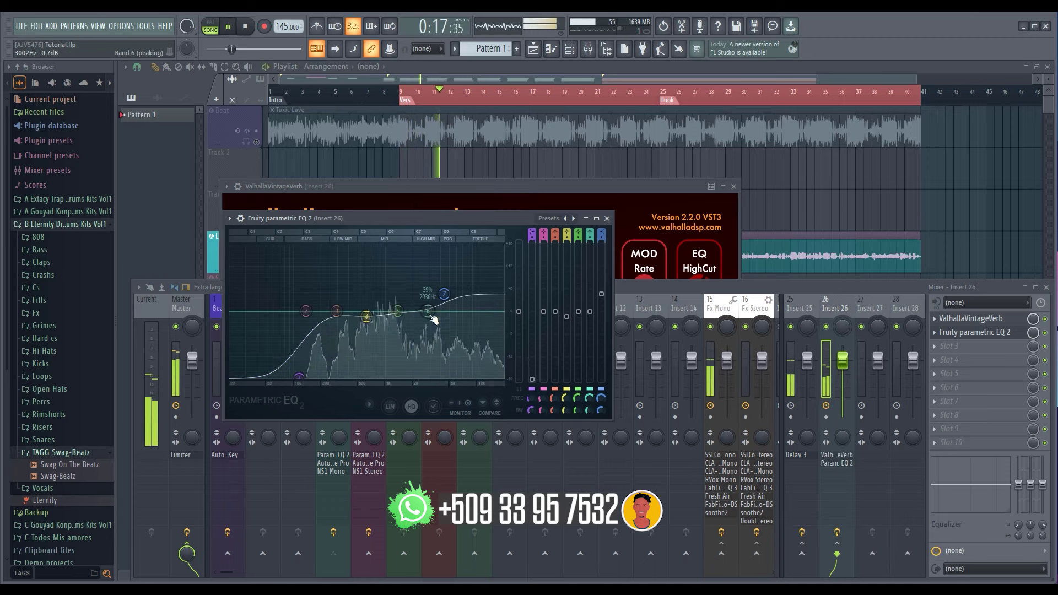
drag(444, 294, 447, 296)
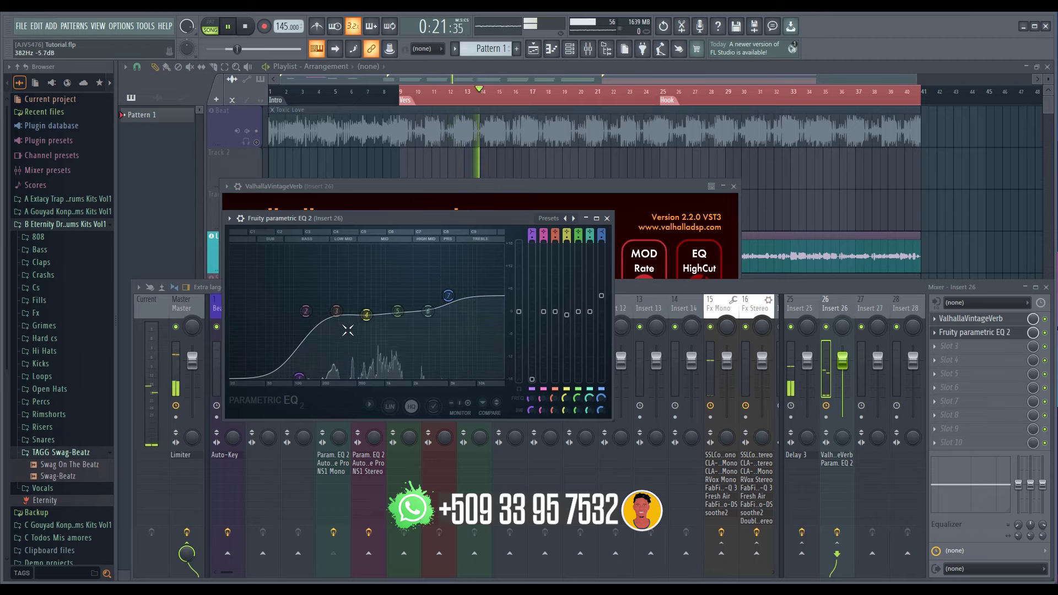
drag(365, 315, 366, 319)
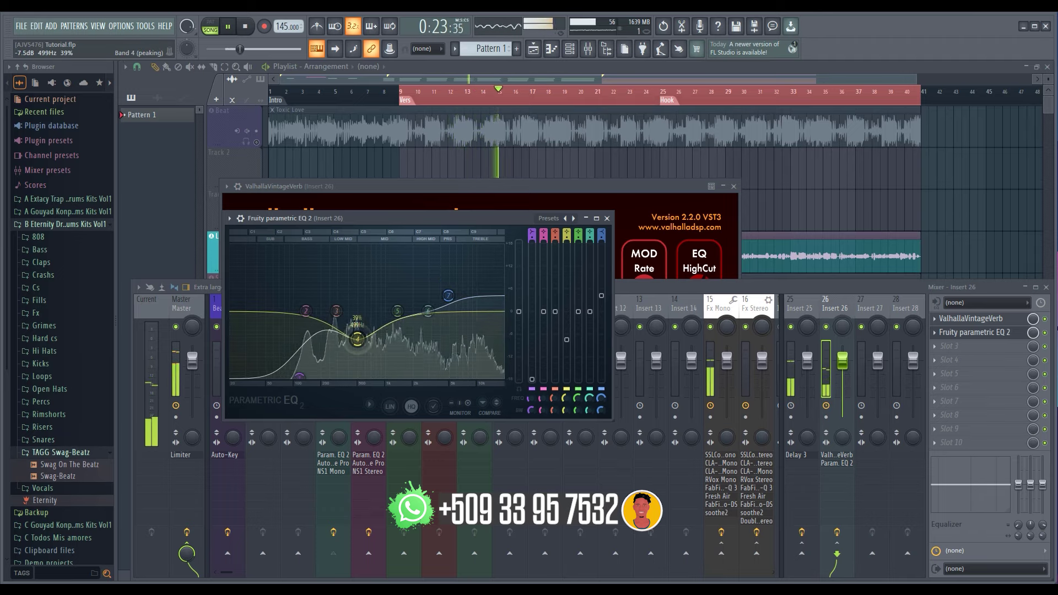
key(space)
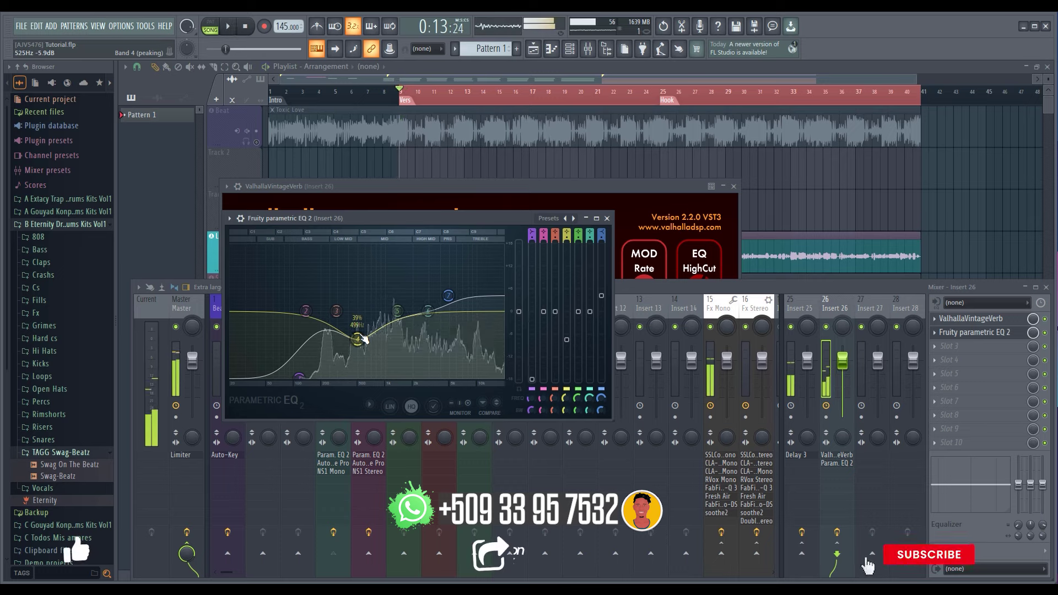
key(space)
drag(361, 337, 363, 326)
key(space)
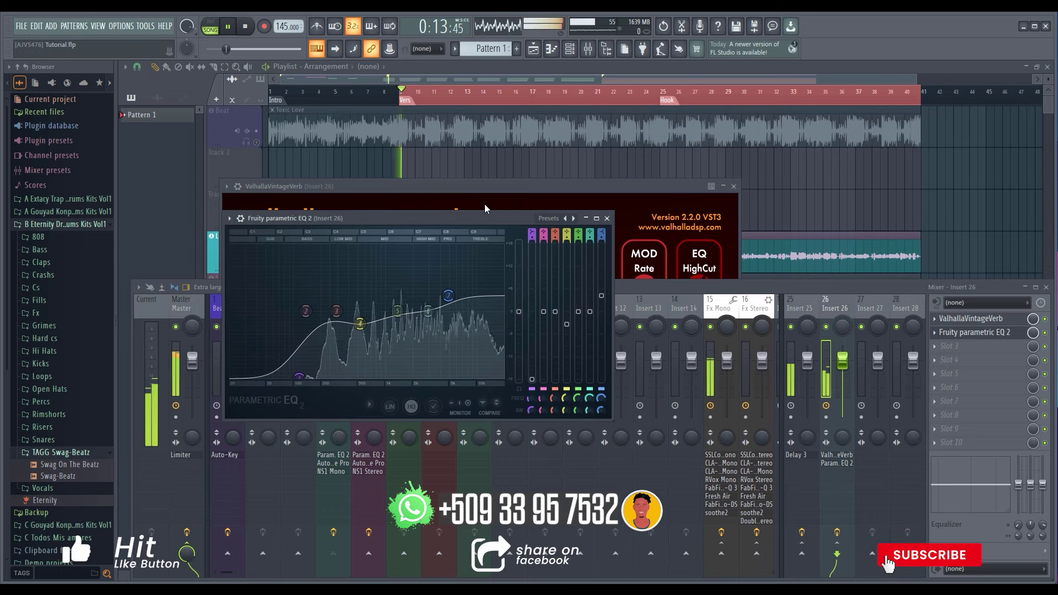
Lower the EQ's band 1 low-cut frequency to about 78 Hz while playing Lead
mouse_move(359, 321)
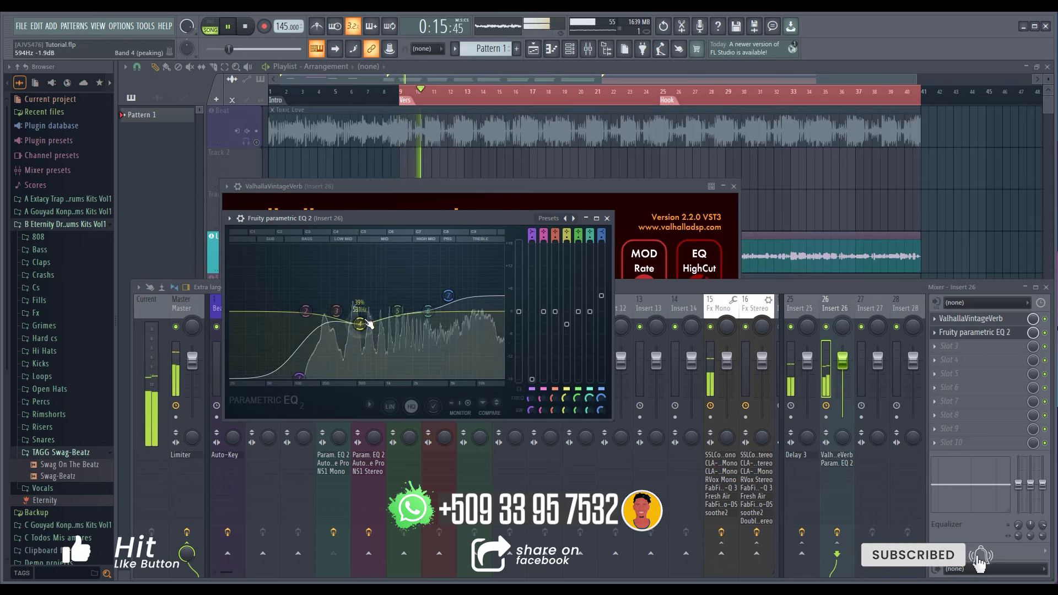
drag(299, 378, 283, 378)
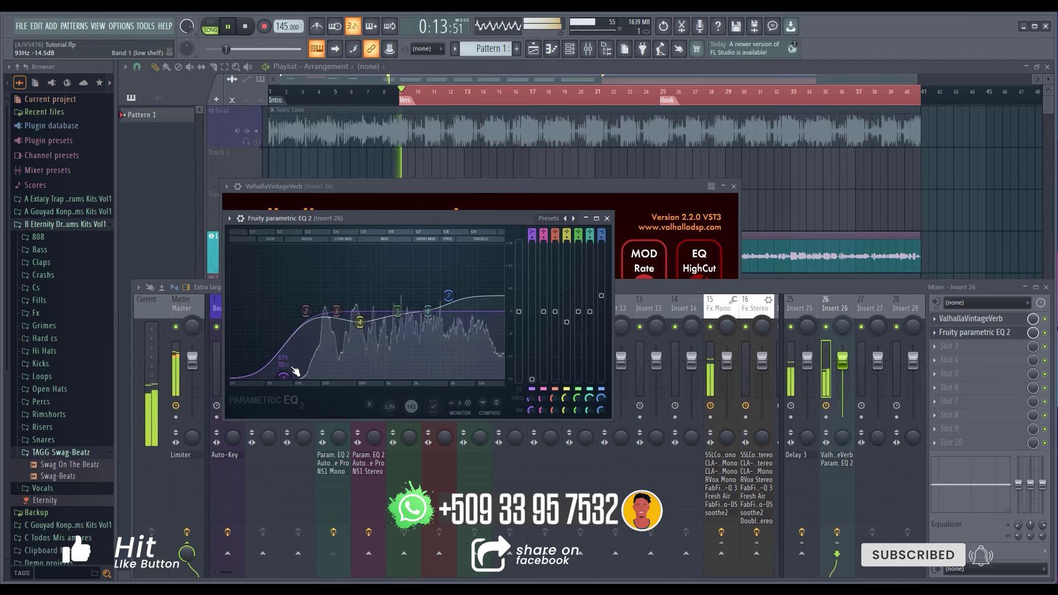
key(space)
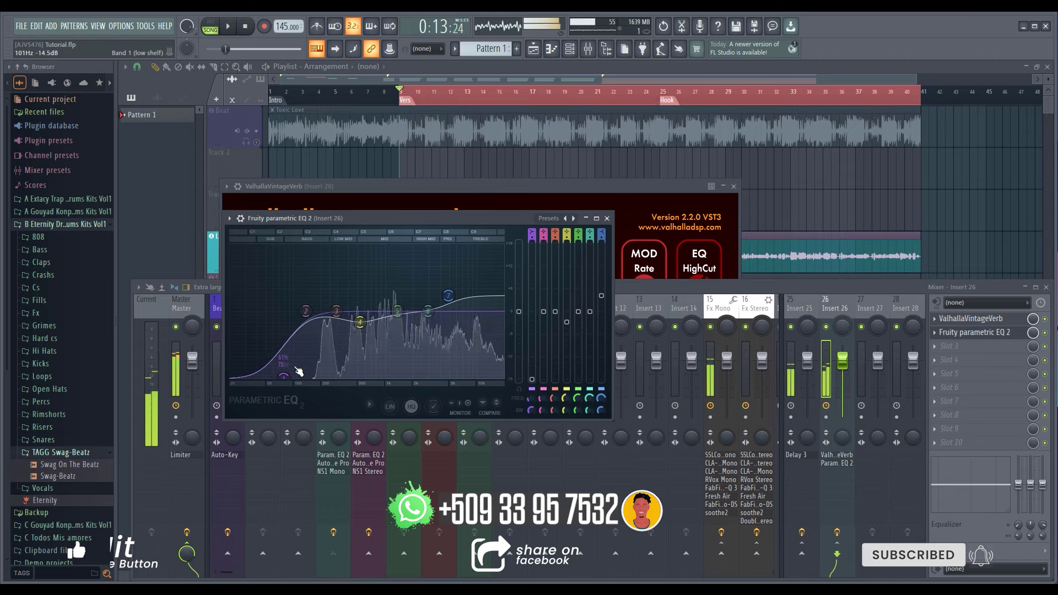
Check the Insert 26 reverb during playback, and unmute the Beat and Sombra playlist tracks
drag(412, 186, 413, 139)
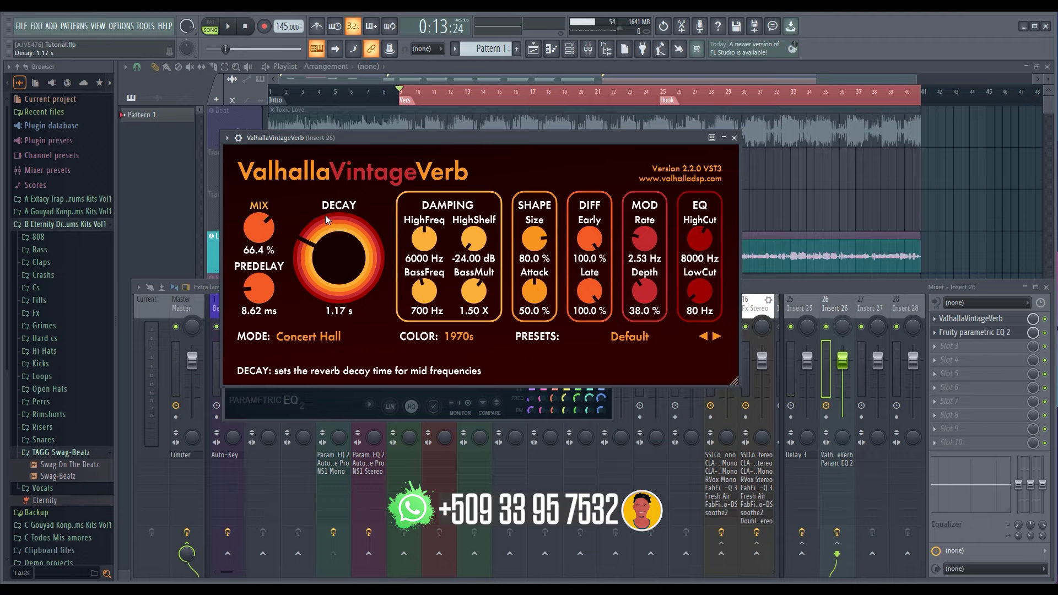
click(228, 27)
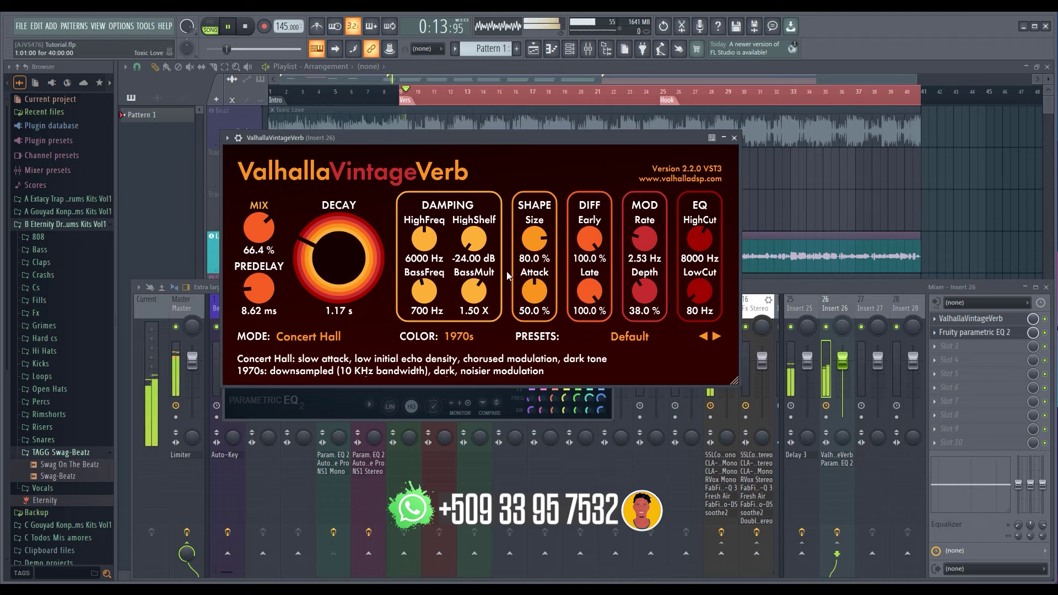
click(807, 167)
click(258, 142)
key(space)
key(space)
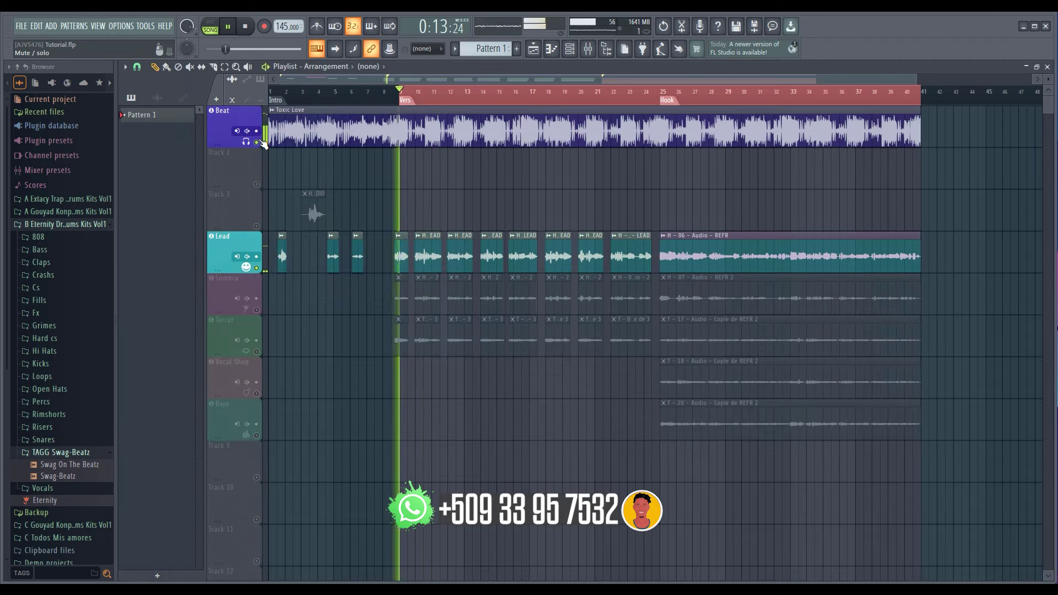
click(256, 309)
Route the Sombra mixer track to the Insert 26 reverb and play the verse
click(588, 49)
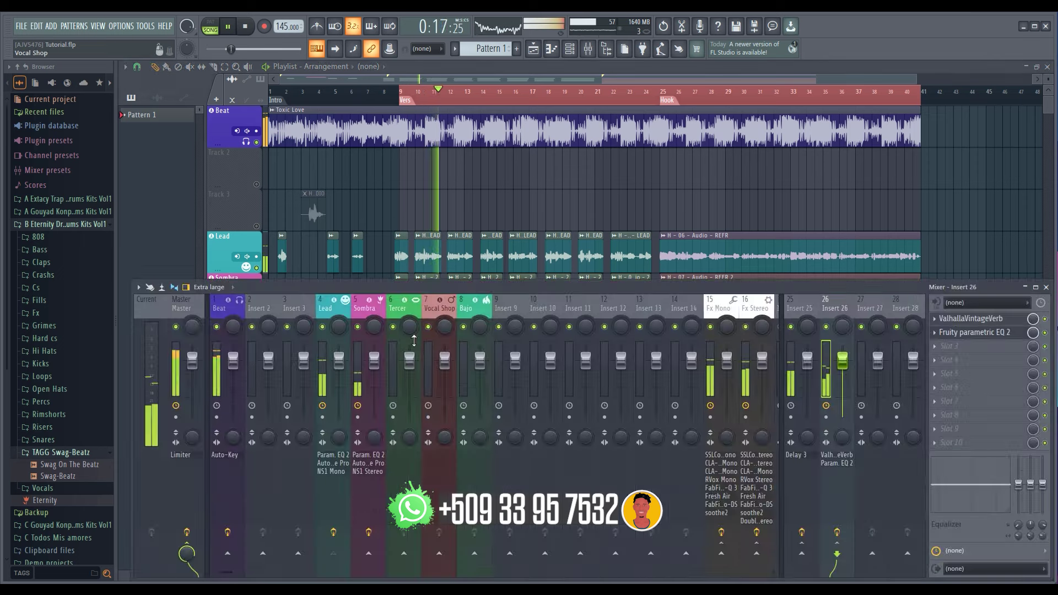
click(356, 373)
key(space)
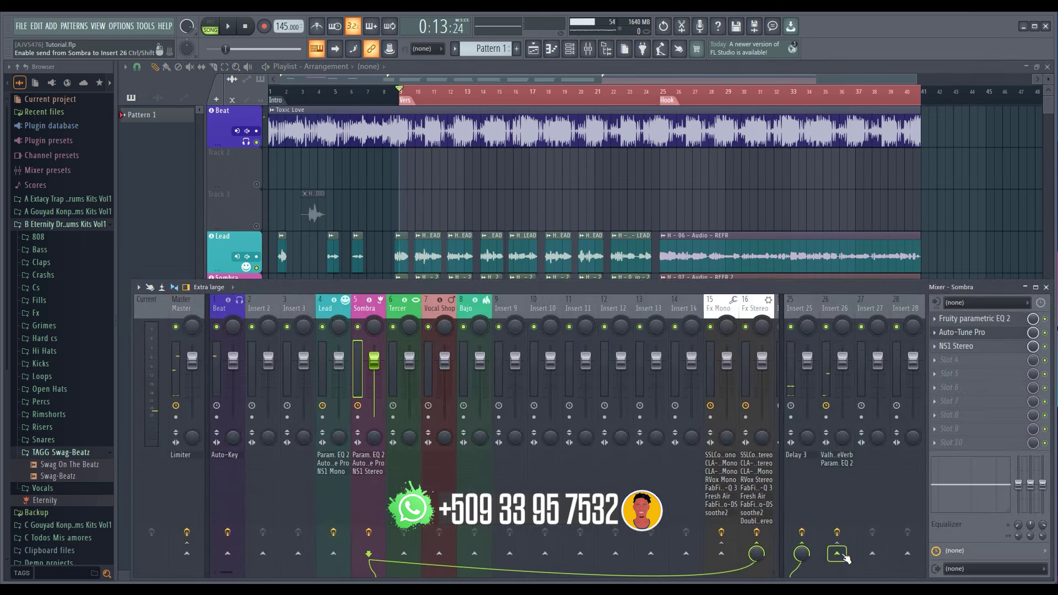
click(837, 553)
key(space)
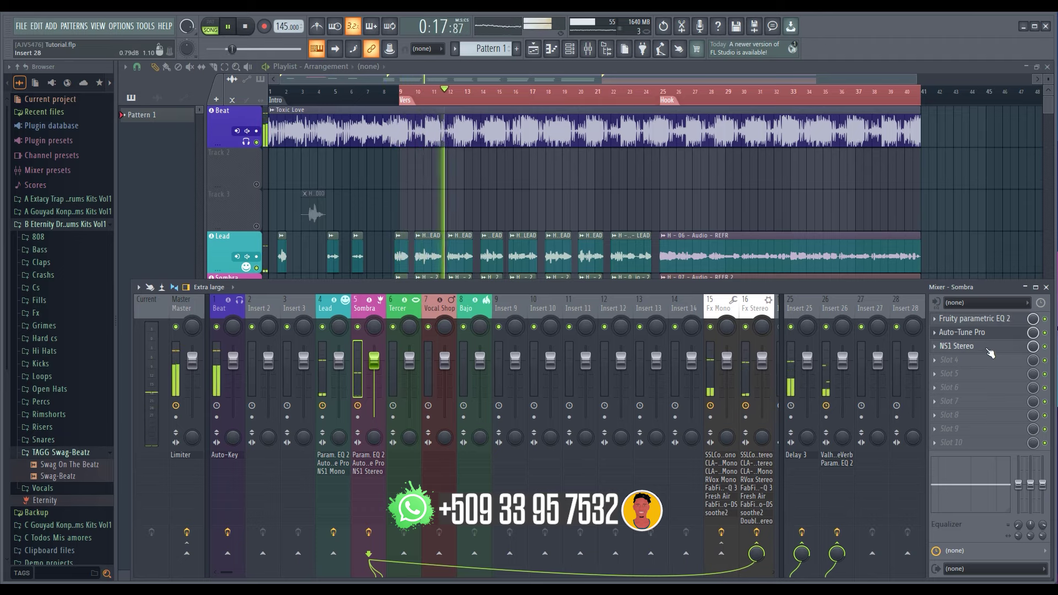
Compare the Insert 26 reverb with its Fruity parametric EQ 2 bypassed and enabled while playing the verse and hook
click(825, 372)
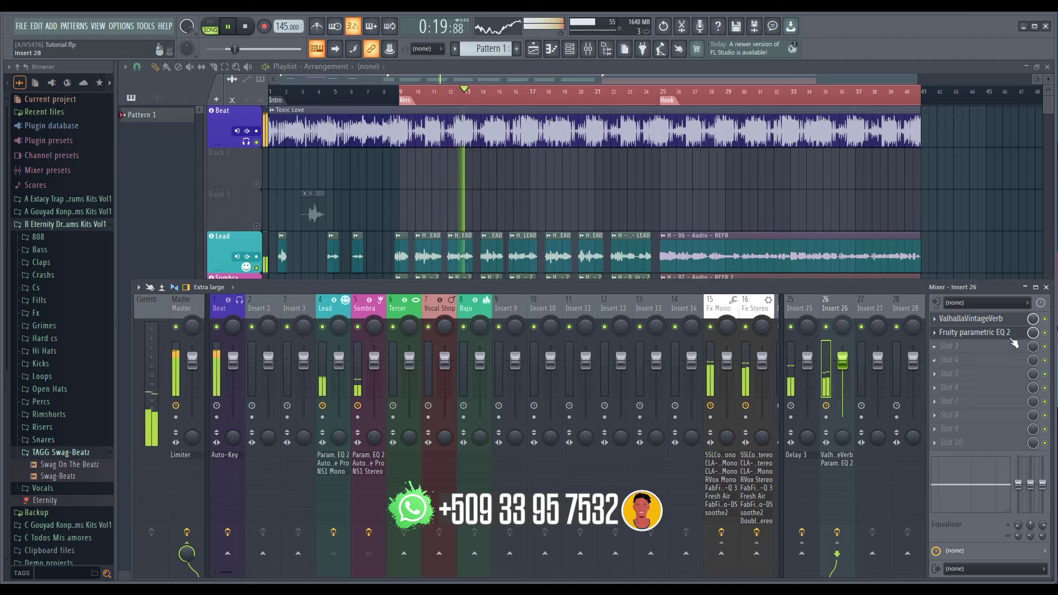
click(1044, 332)
key(space)
key(space)
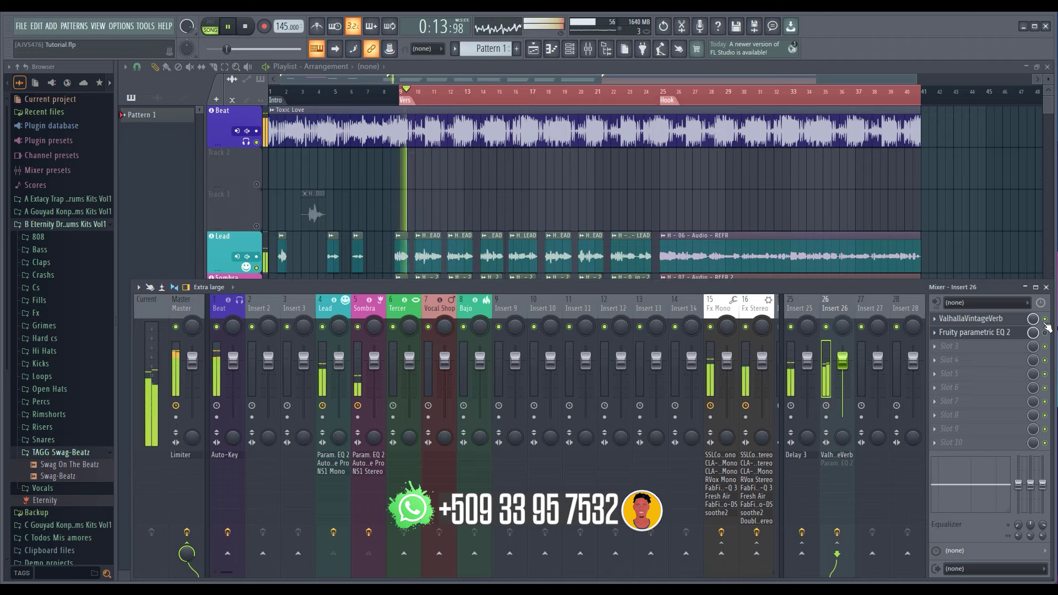
key(space)
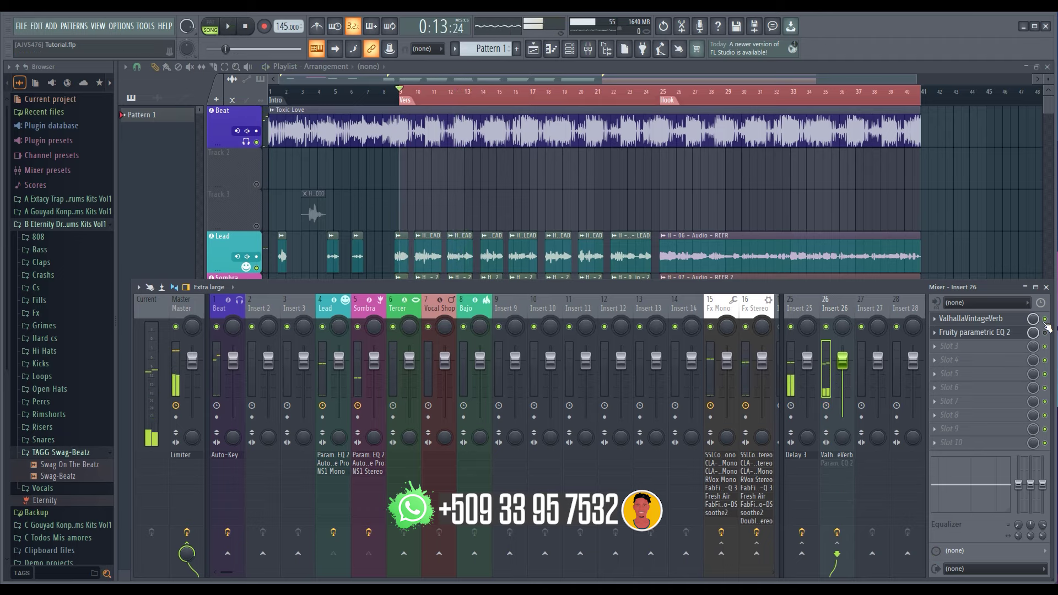
key(space)
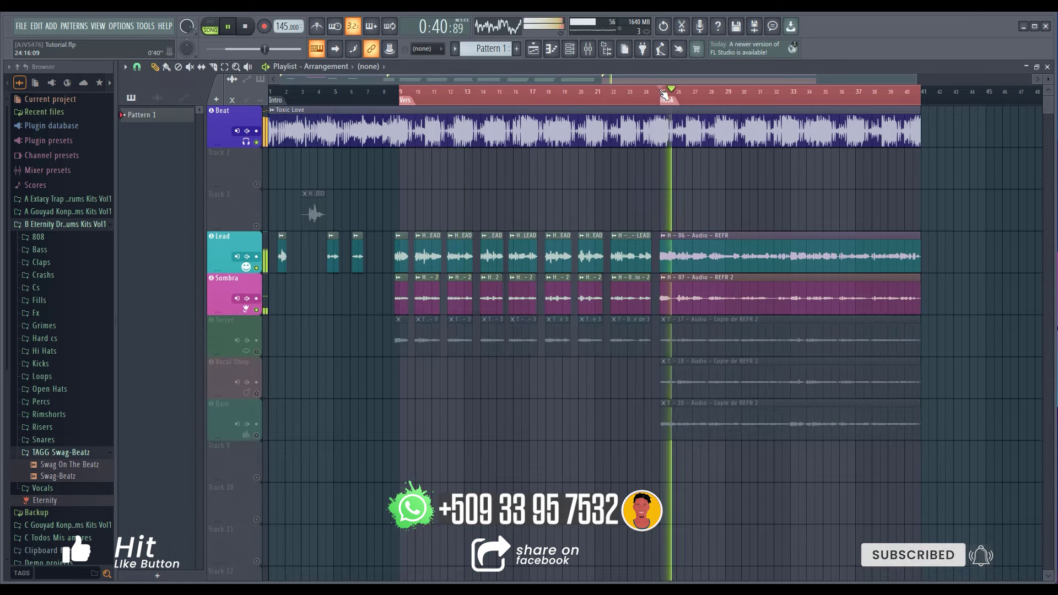
key(F9)
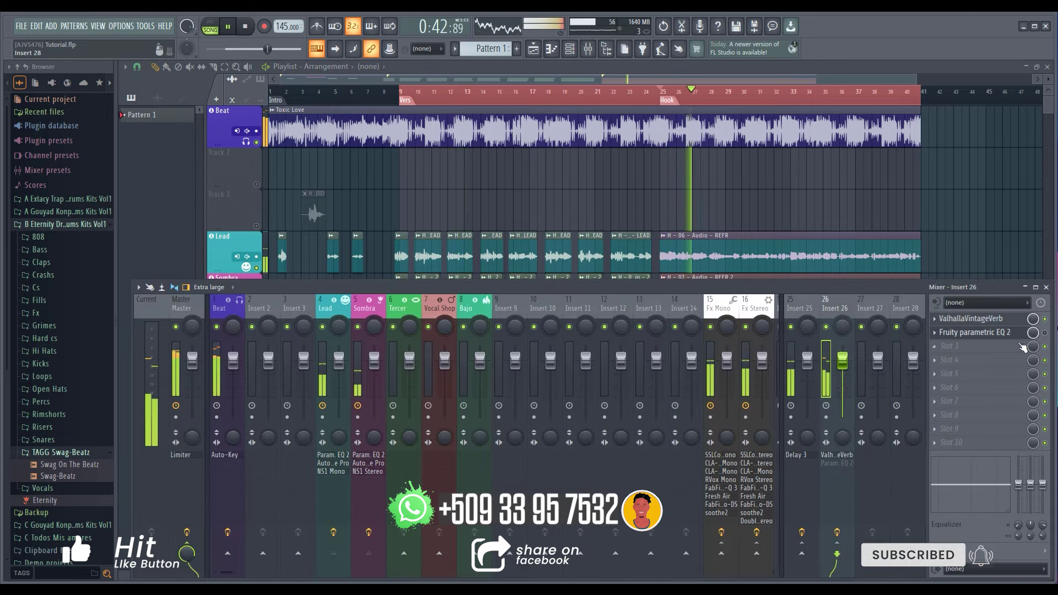
click(1045, 333)
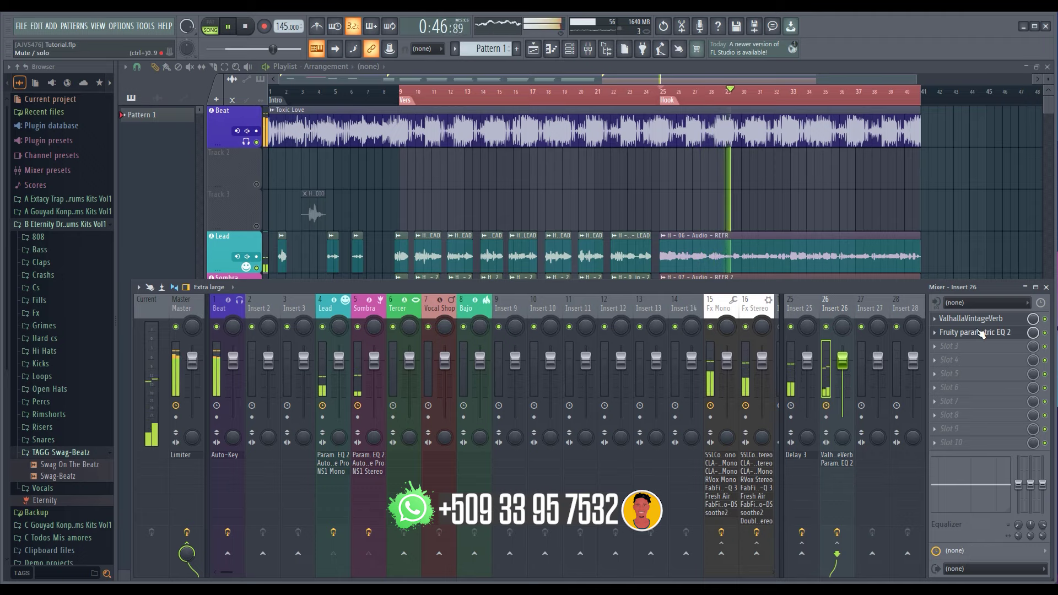
In the Insert 26 EQ, fine-tune the band 4 dip, set the high shelf to 2.6 dB at 5307 Hz, and slightly raise the low-cut frequency
click(982, 333)
drag(352, 305, 359, 321)
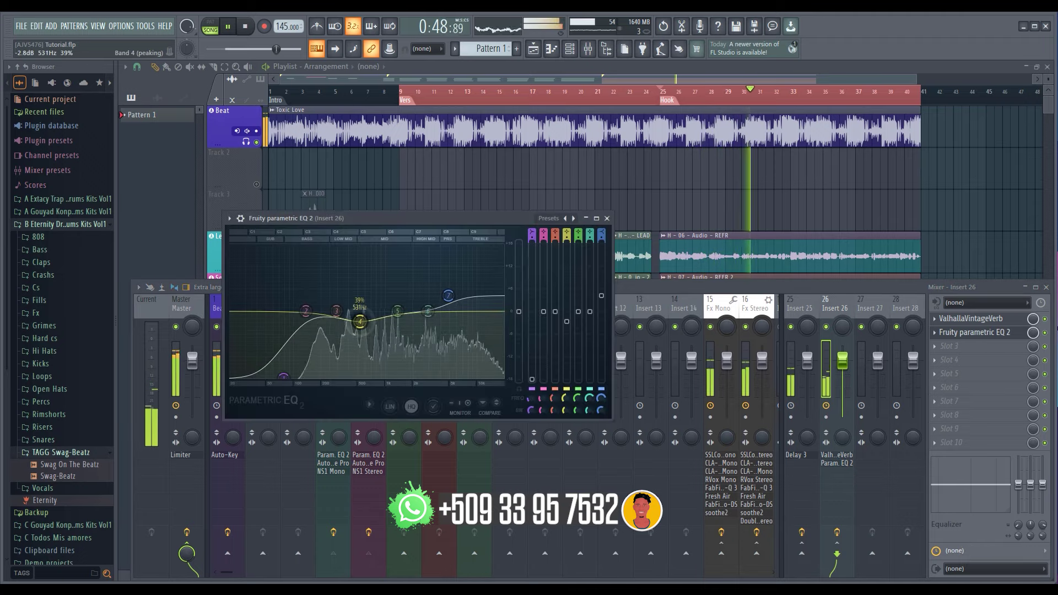
drag(448, 296, 452, 302)
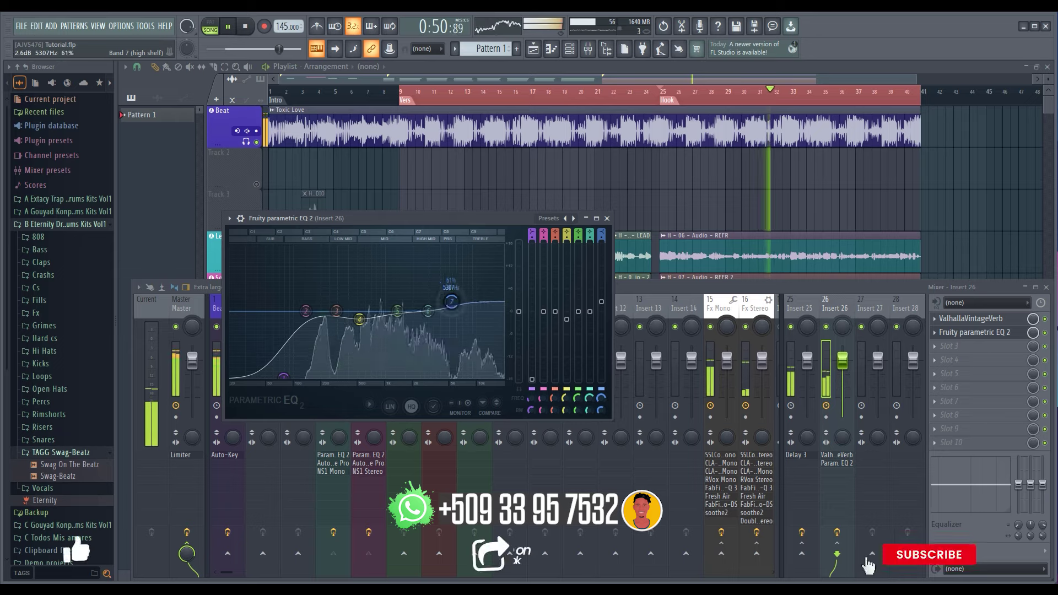
drag(284, 376, 289, 377)
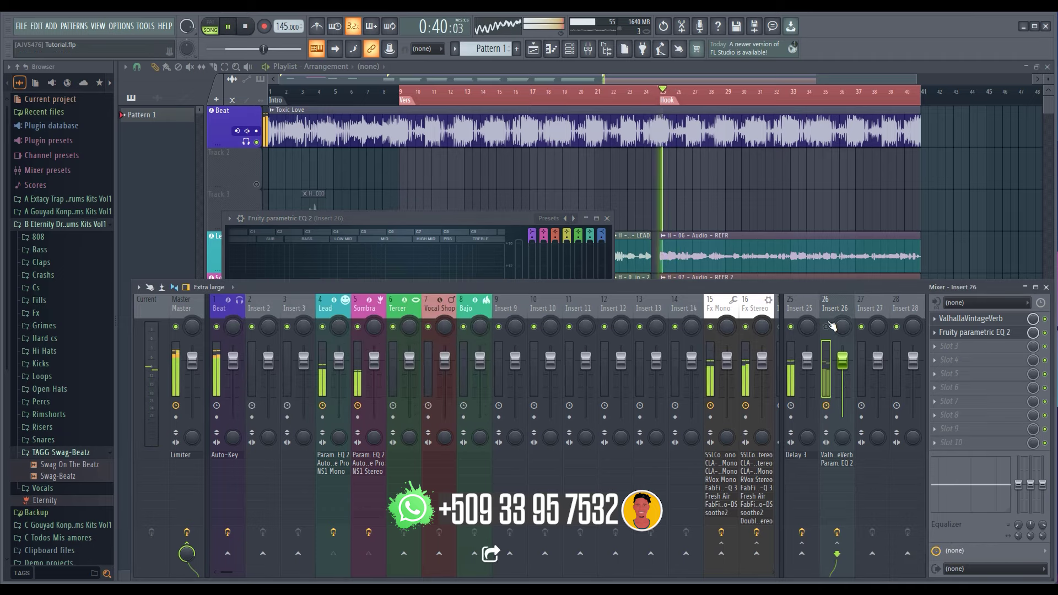
Replay the start of the hook with the Insert 26 EQ bypassed and re-enabled to compare the reverb sound
key(space)
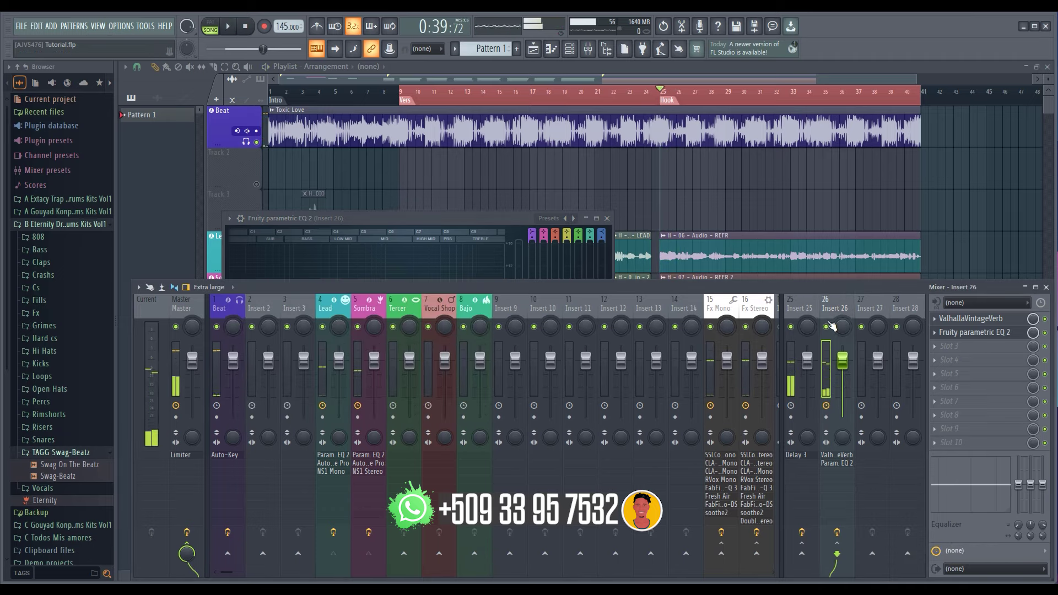
click(1045, 333)
key(space)
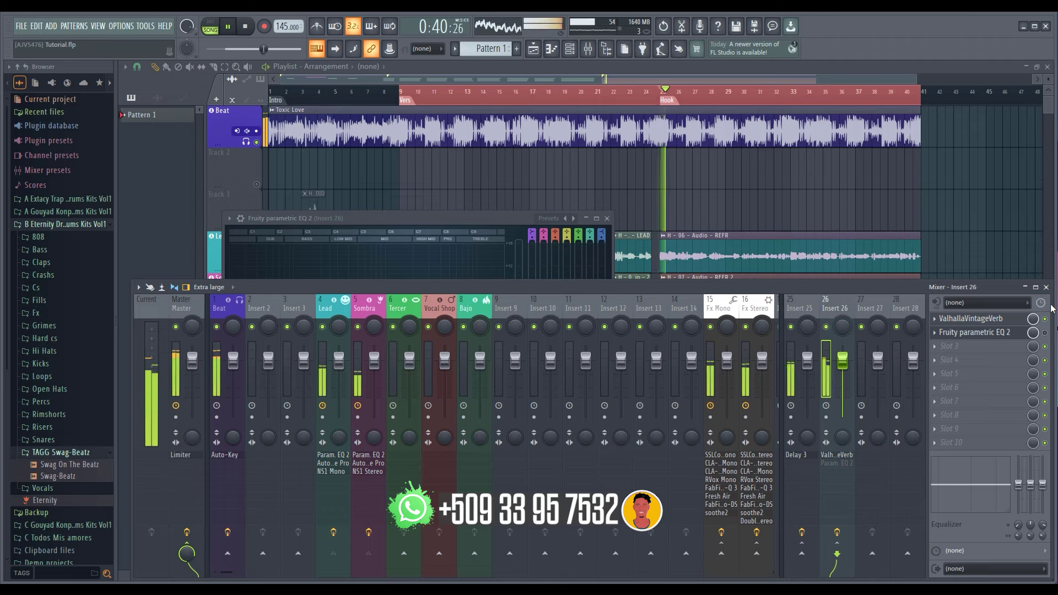
key(space)
key(space)
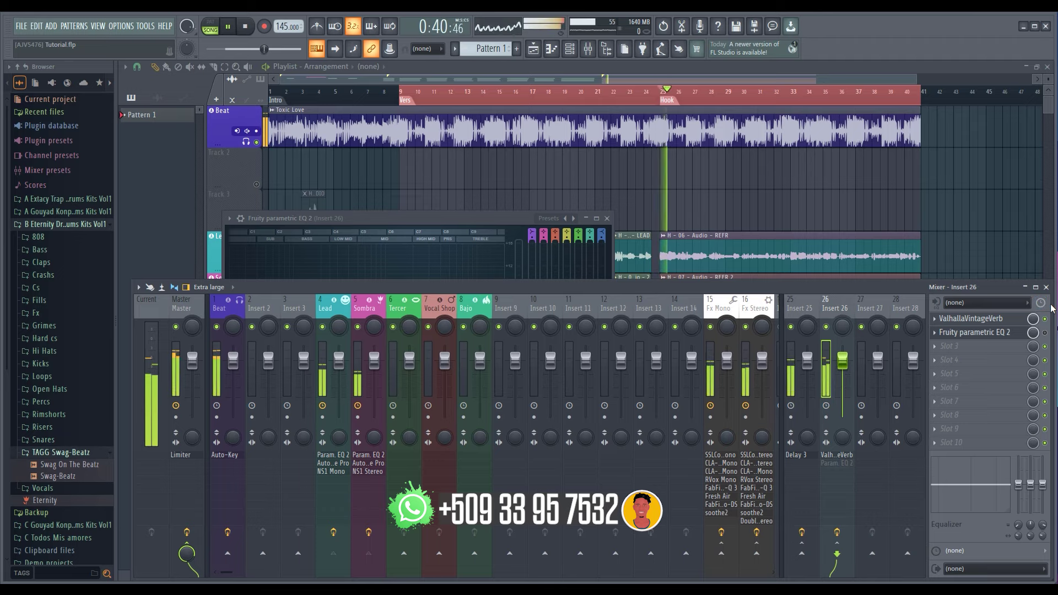
key(space)
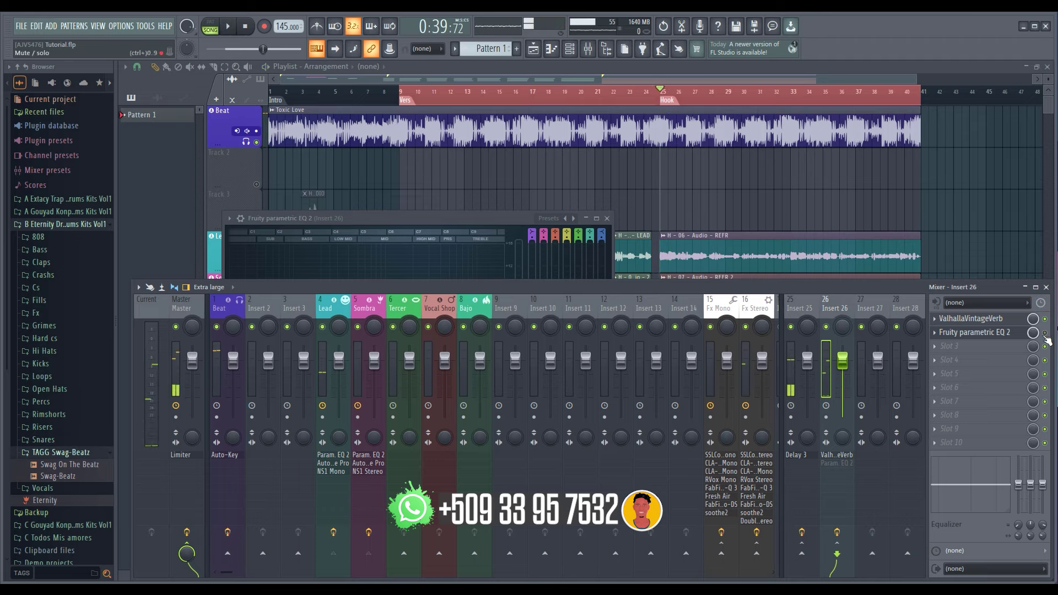
click(1045, 334)
key(space)
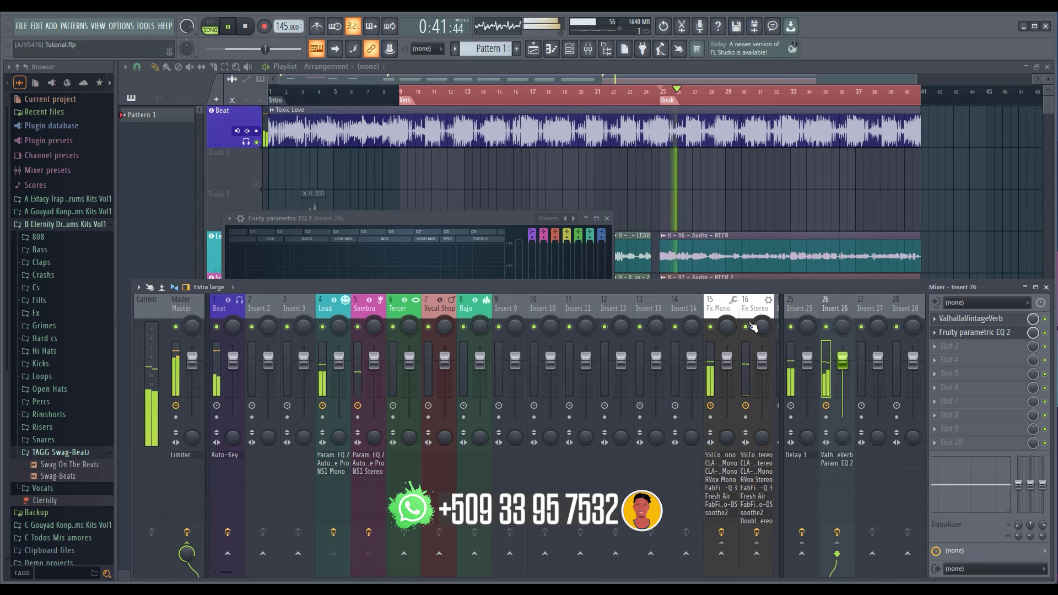
key(space)
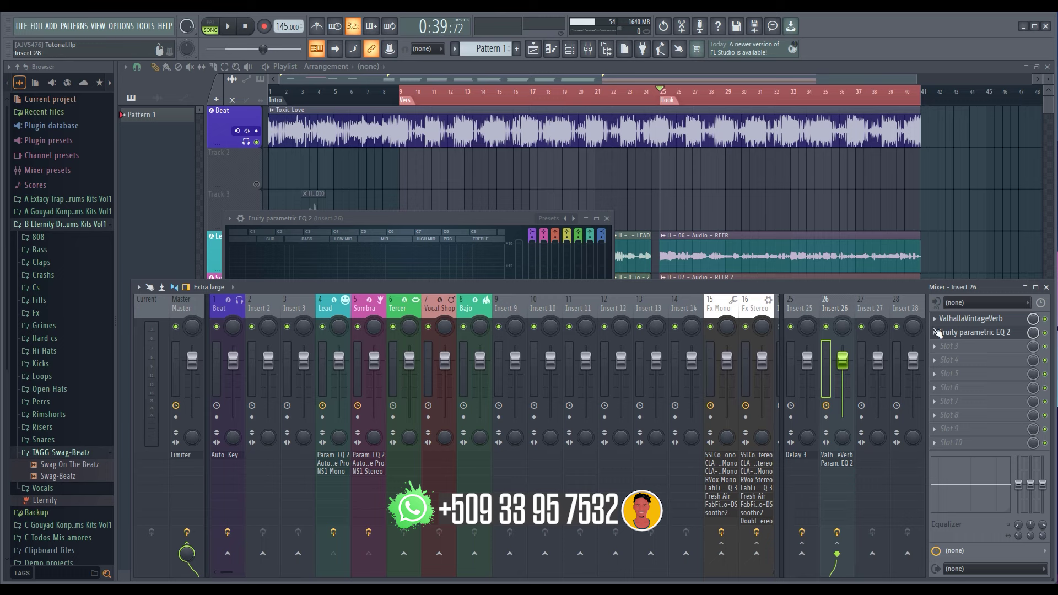
Review the Fruity parametric EQ 2 curve on Insert 26 and close its window
click(956, 334)
click(956, 335)
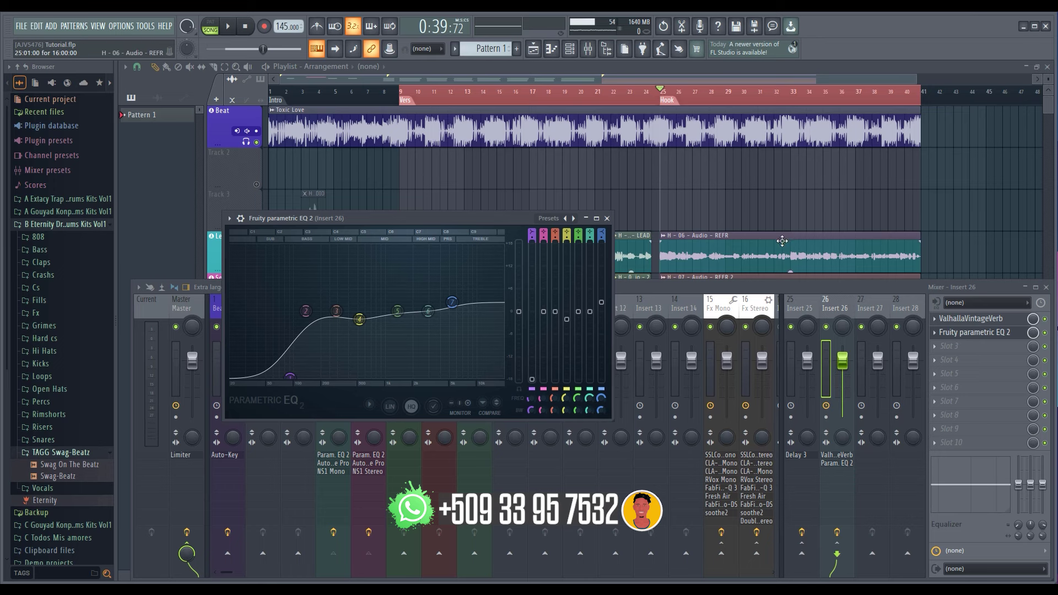
click(607, 218)
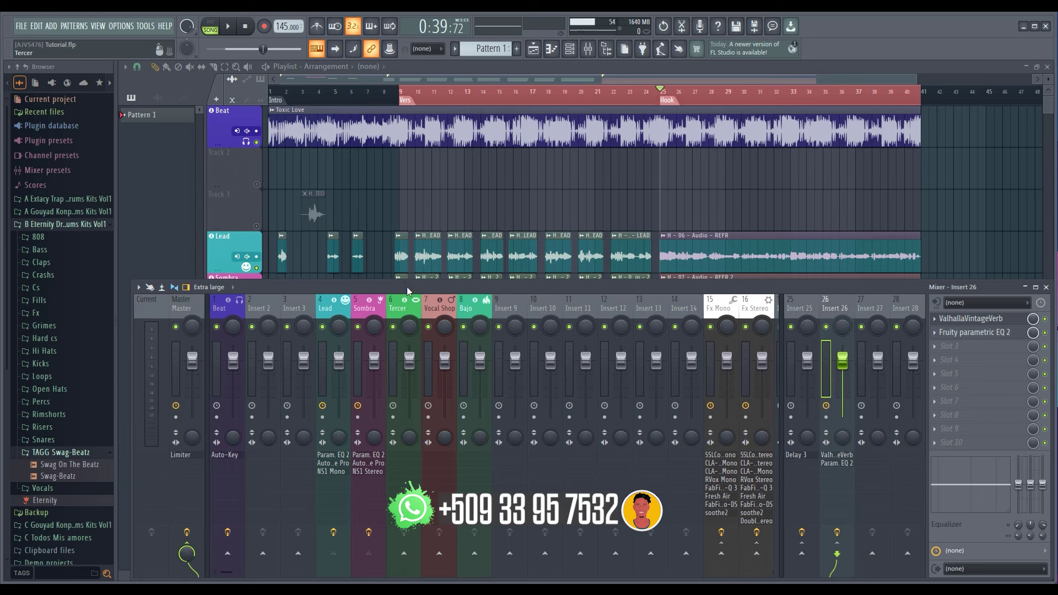
drag(406, 288, 399, 288)
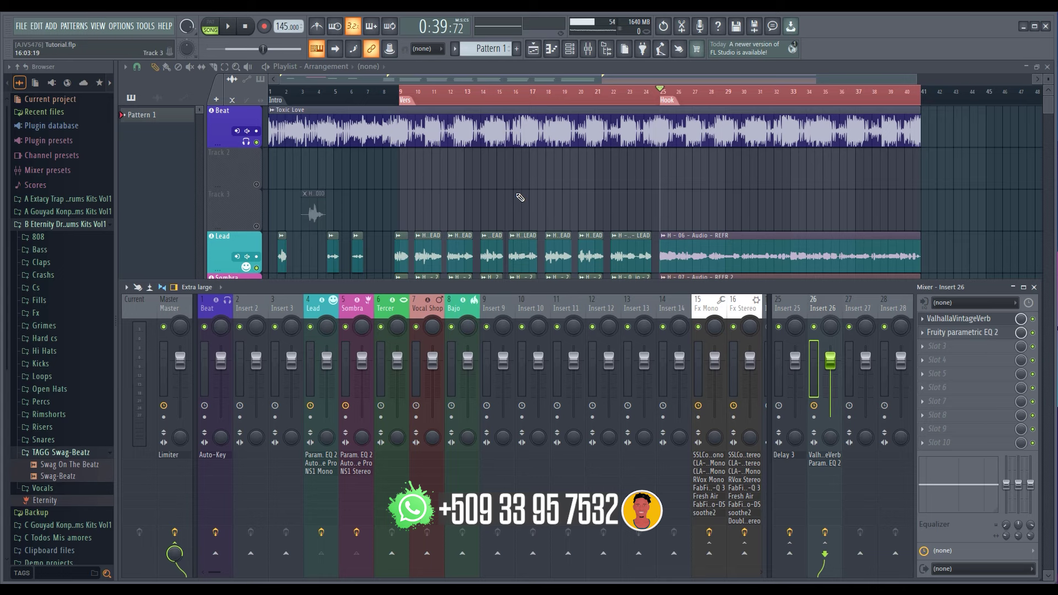
With Beat muted and the verse playing, lower the Lead fader to -3.1 dB and the Sombra fader to -8.6 dB
key(F9)
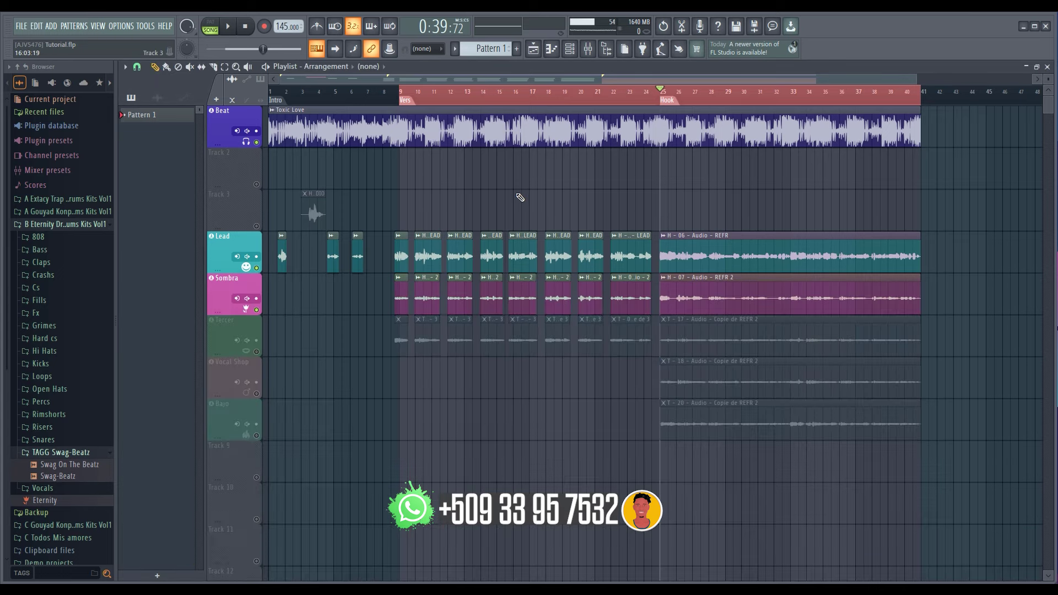
click(588, 51)
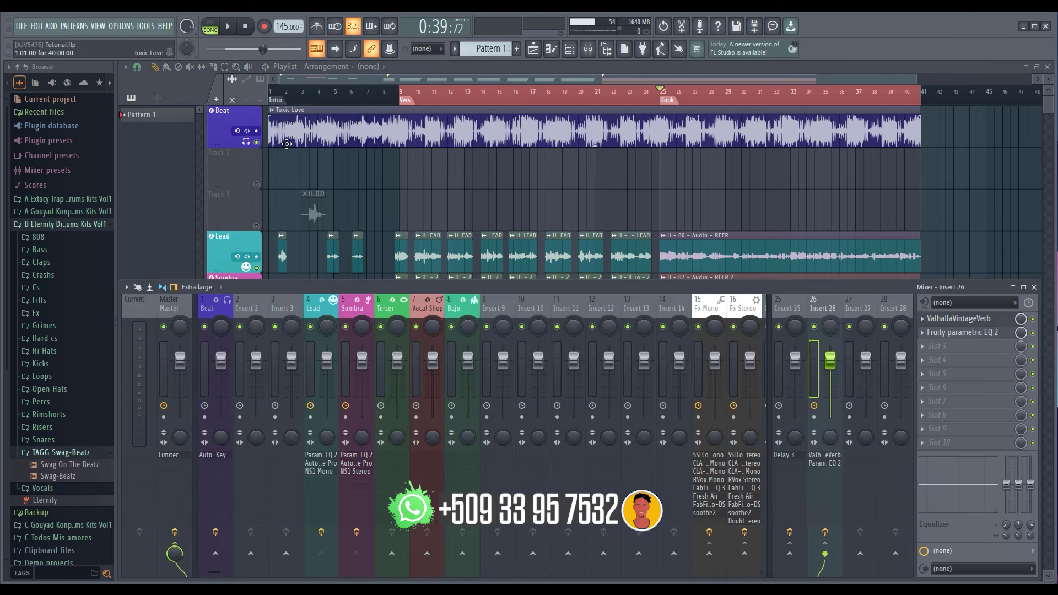
click(256, 143)
key(F9)
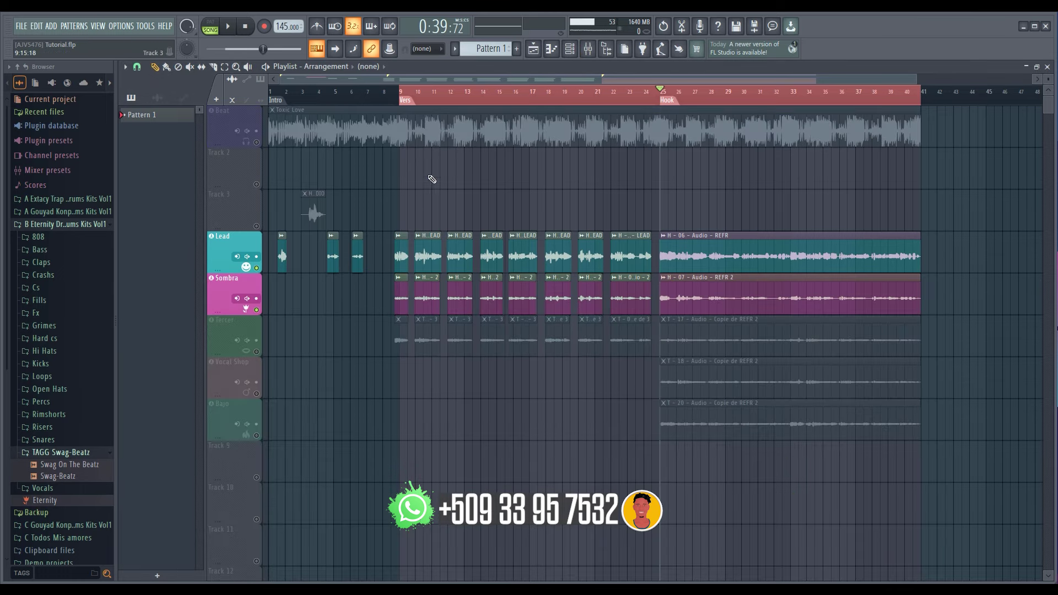
click(409, 95)
key(space)
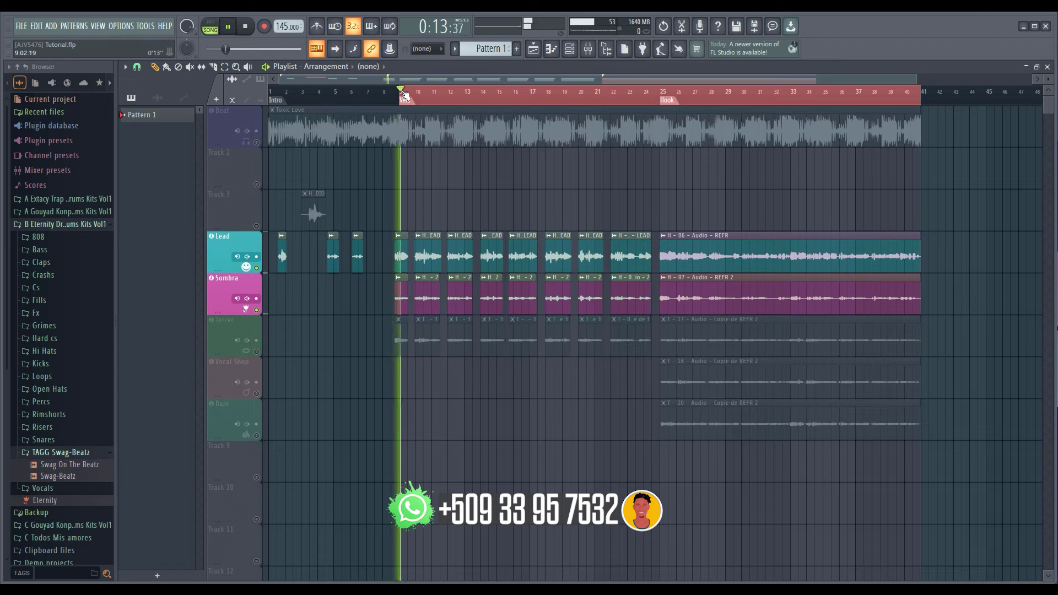
click(590, 51)
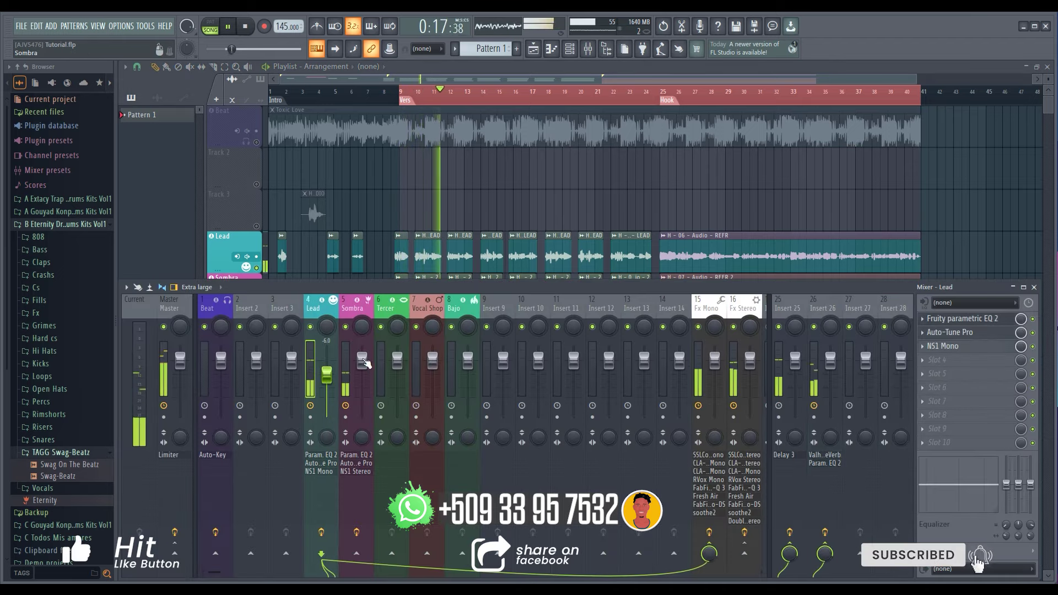
drag(362, 361, 326, 367)
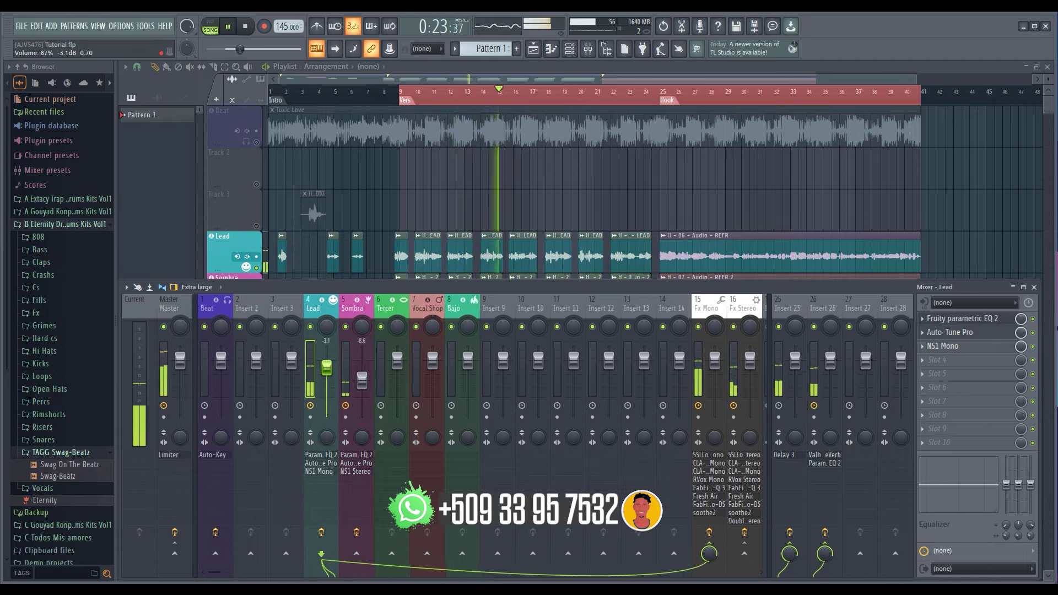
Unmute Beat and rebalance the vocals against it, setting the Lead fader to -1.8 dB and Sombra to -6.5 dB
click(588, 51)
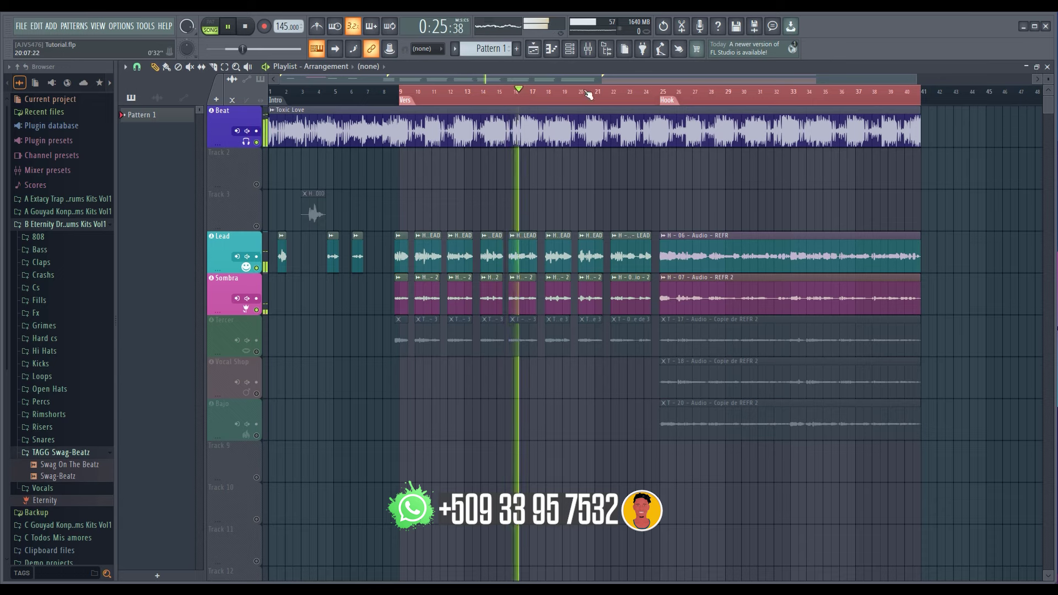
click(588, 51)
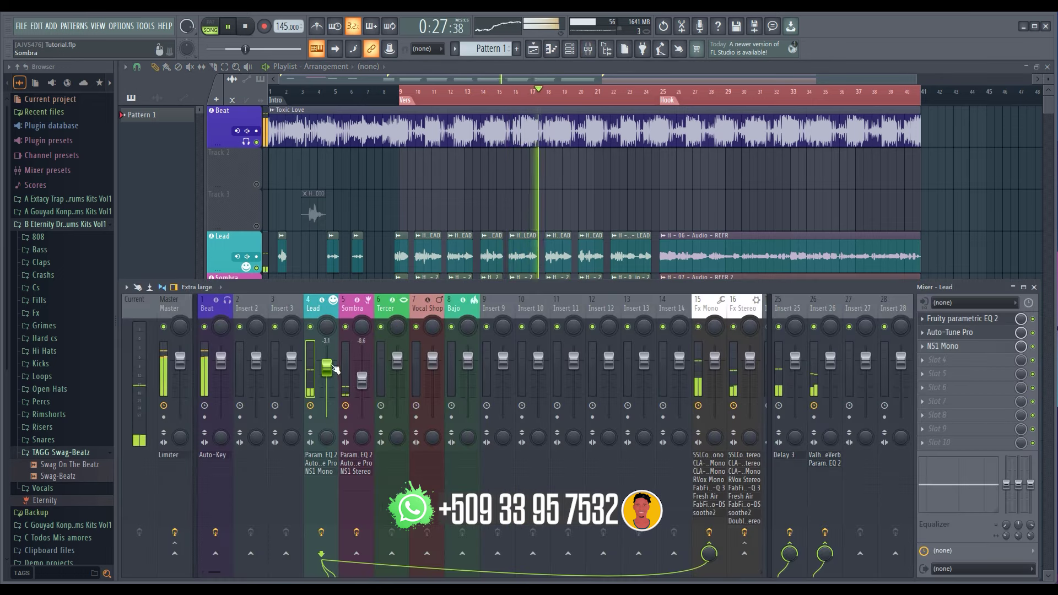
drag(327, 367, 364, 381)
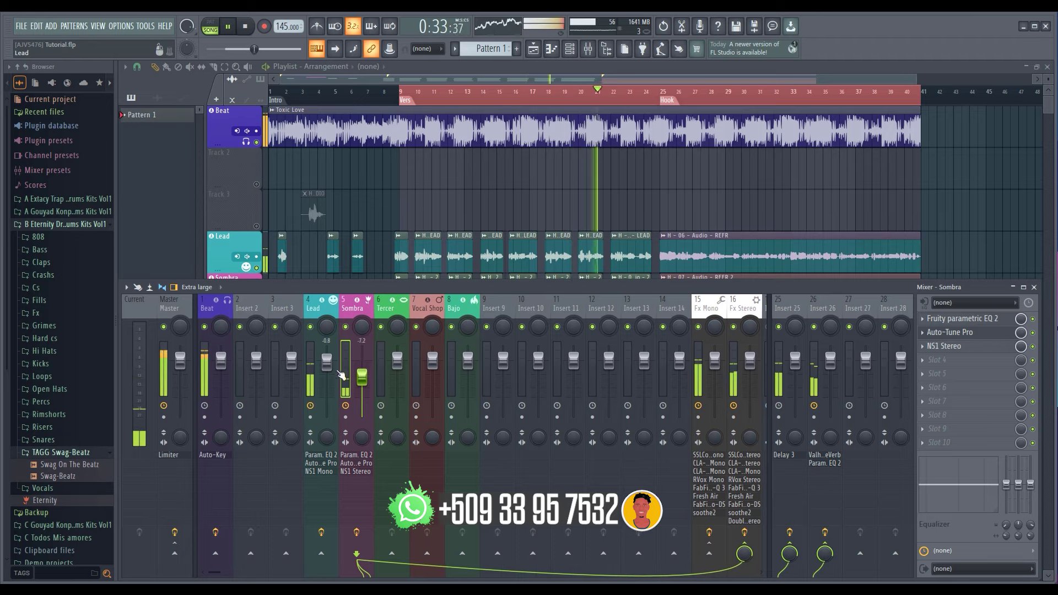
drag(327, 361, 327, 364)
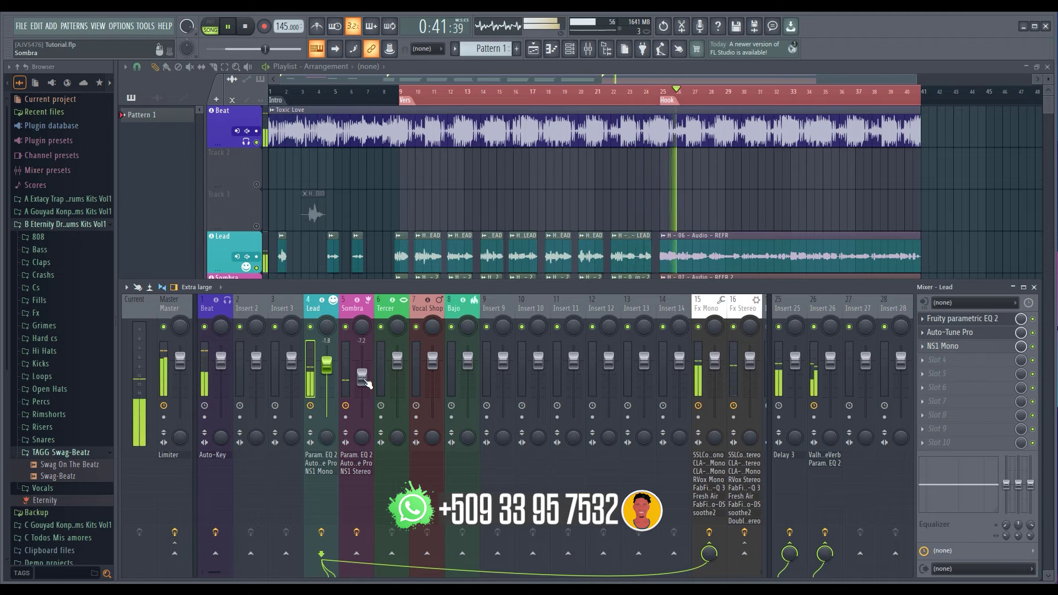
drag(361, 377, 361, 375)
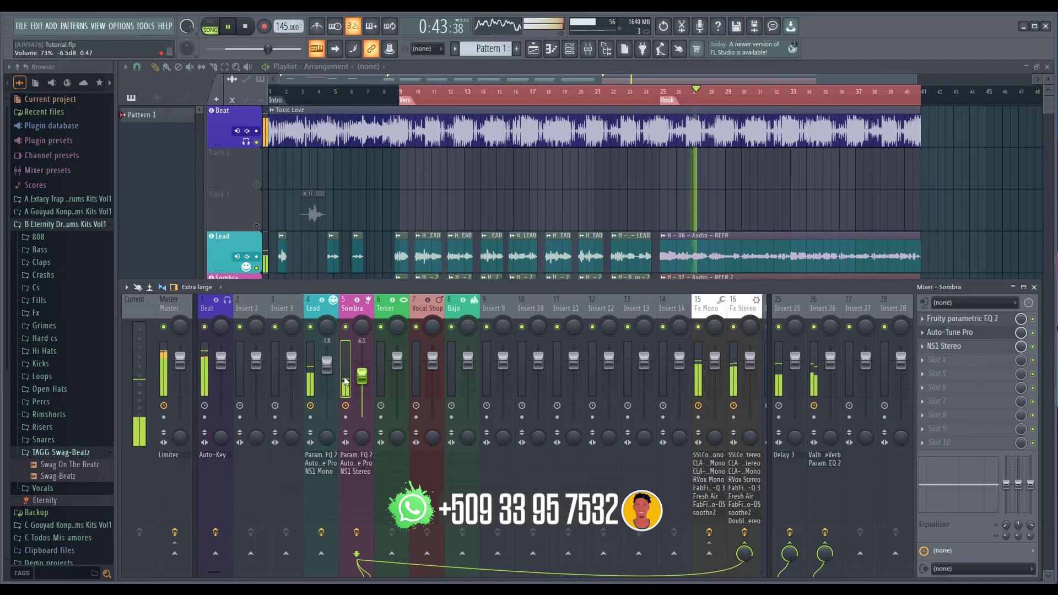
With Beat muted during the hook, mute and unmute Lead and Sombra in turn to compare the two vocals
click(326, 365)
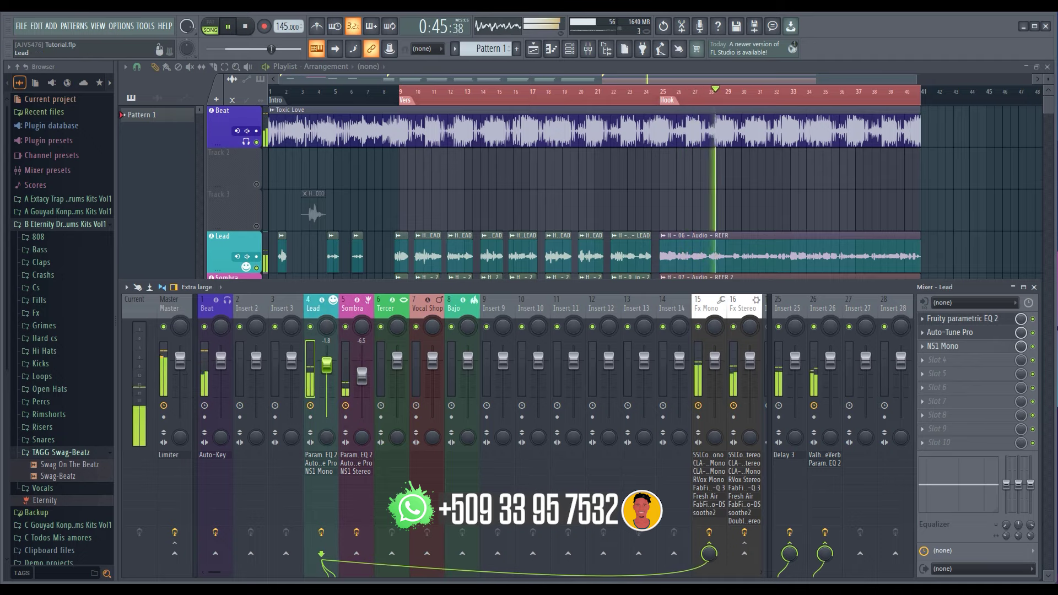
key(F9)
click(256, 142)
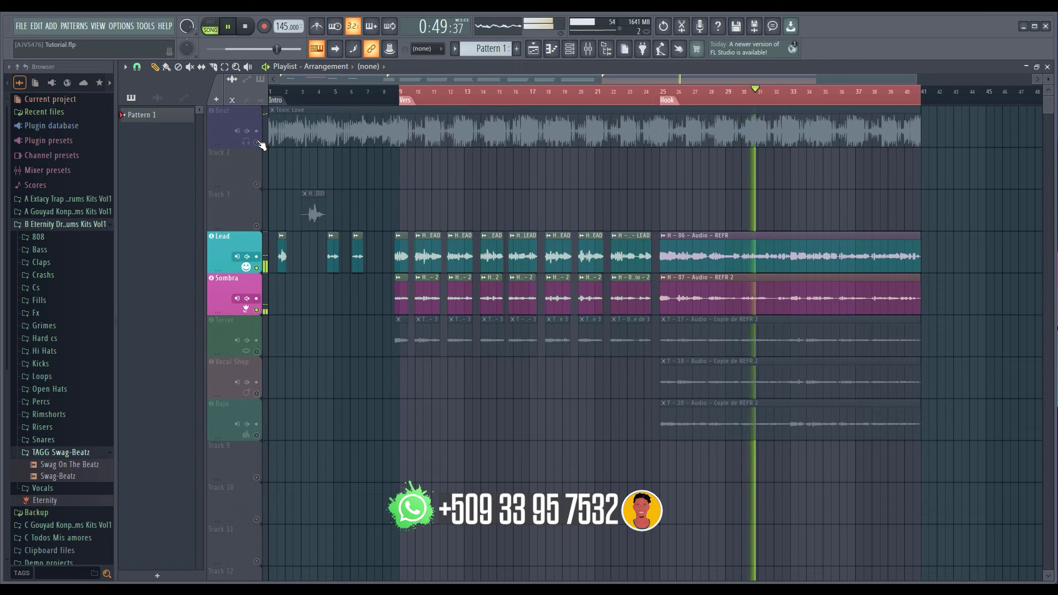
click(256, 268)
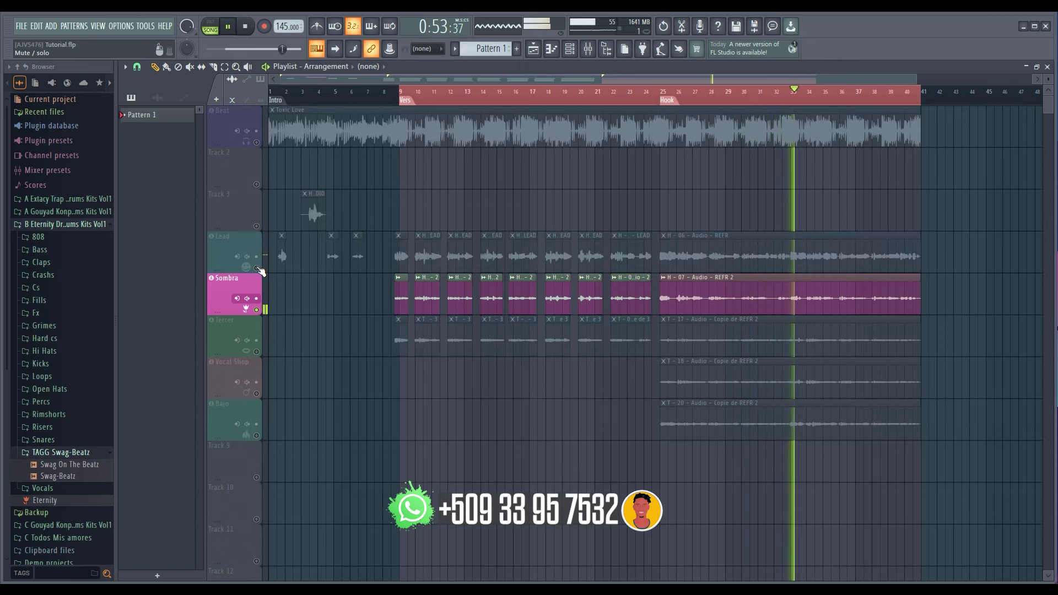
click(256, 268)
click(256, 310)
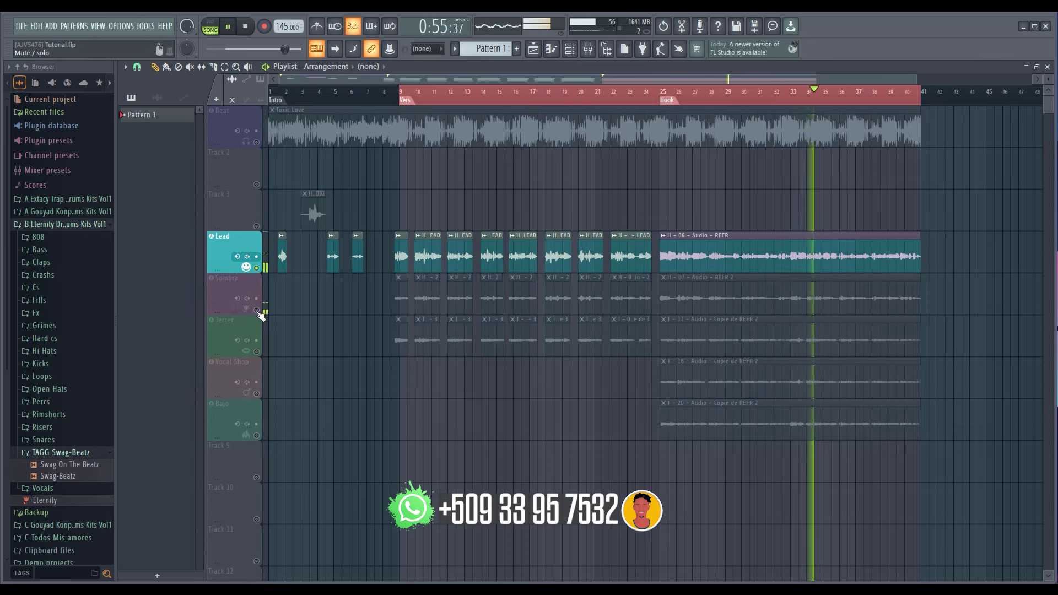
click(256, 310)
click(256, 310)
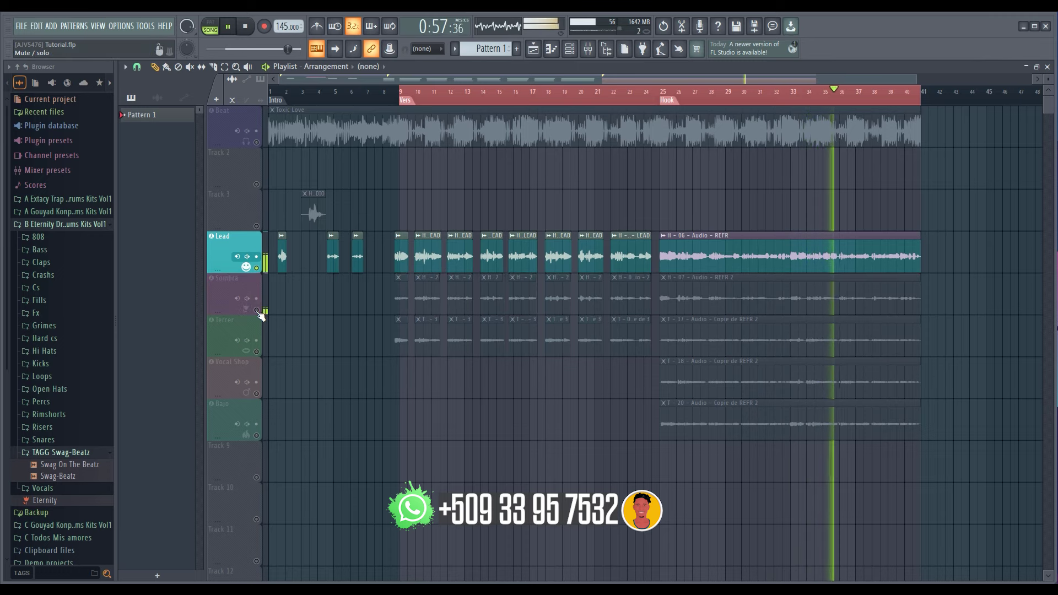
click(257, 311)
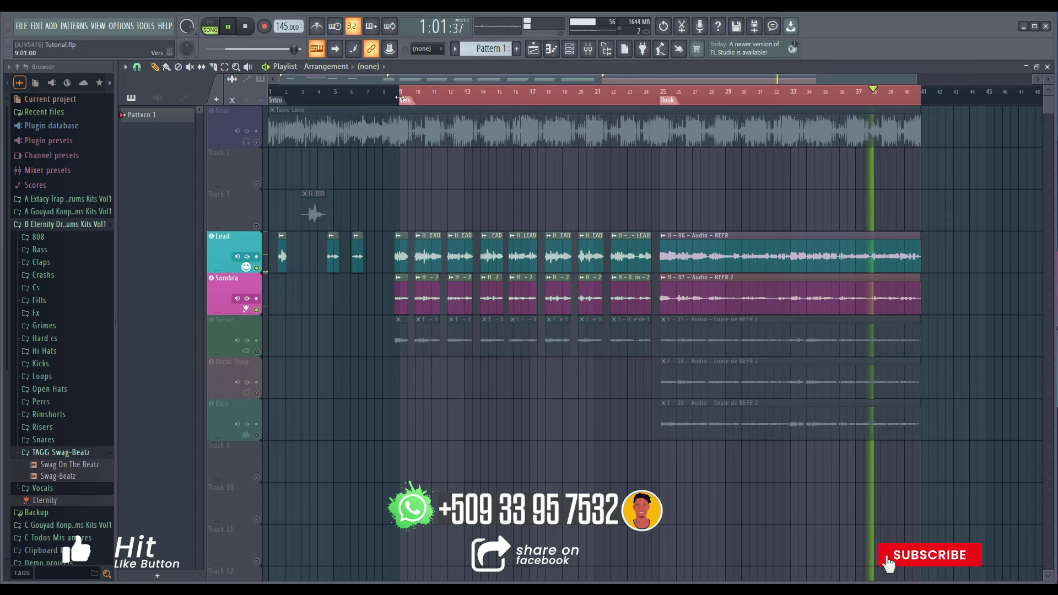
Replay the verse from bar 9, toggling the Sombra mute to compare, and bring Beat back in before stopping playback
click(389, 97)
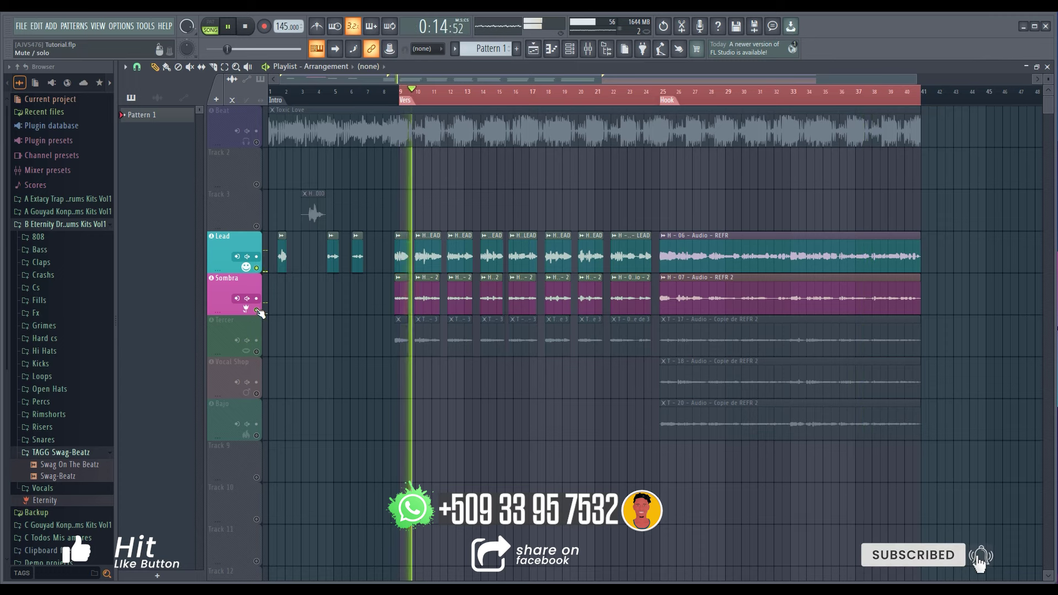
click(256, 311)
click(257, 310)
click(259, 311)
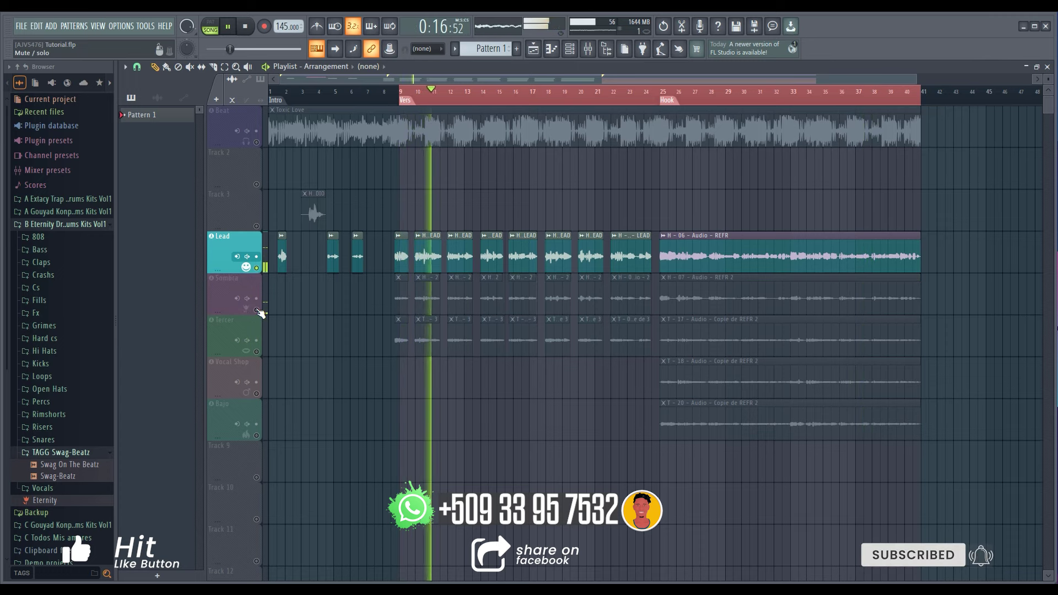
click(259, 311)
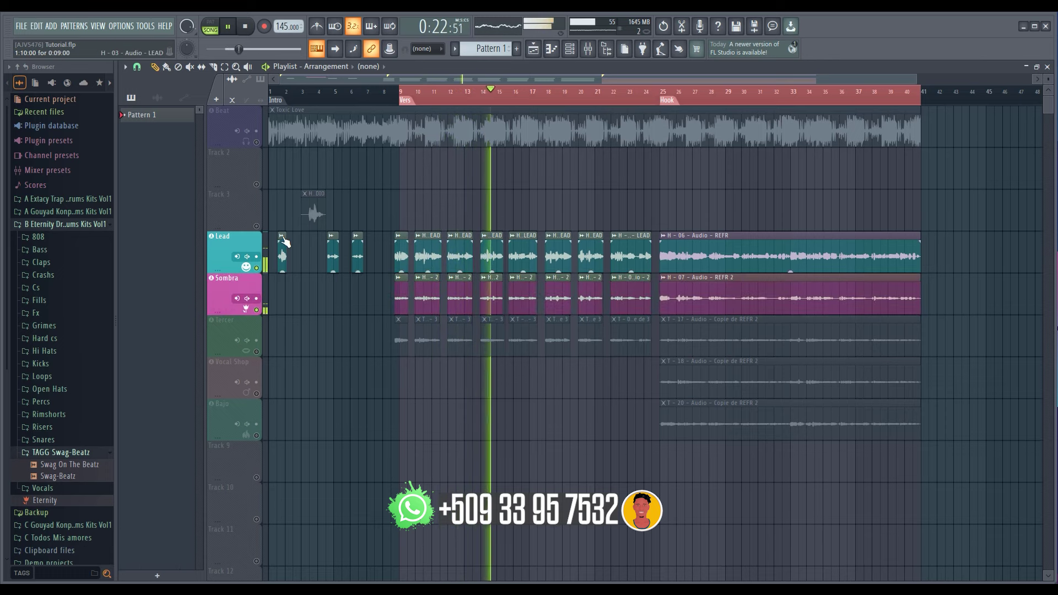
click(262, 145)
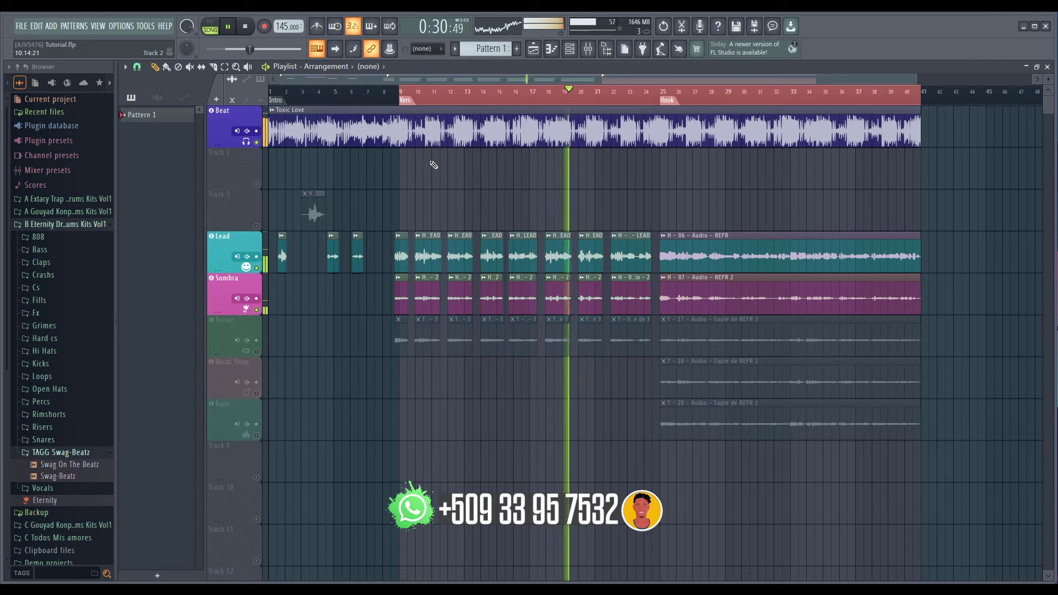
key(space)
Look over the Tercer and Bajo channels in the mixer and close it
click(588, 49)
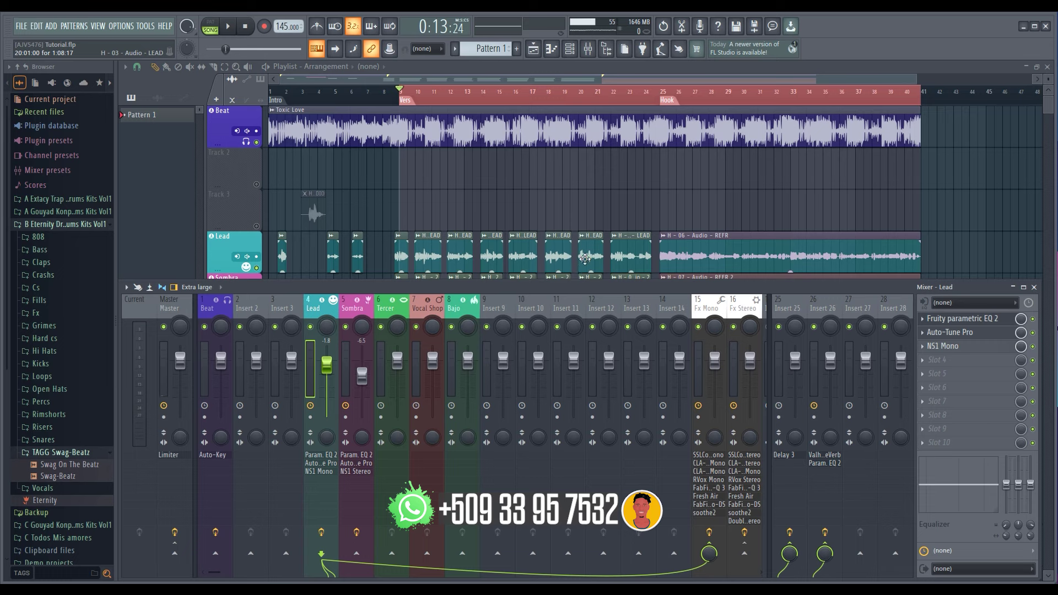
click(378, 365)
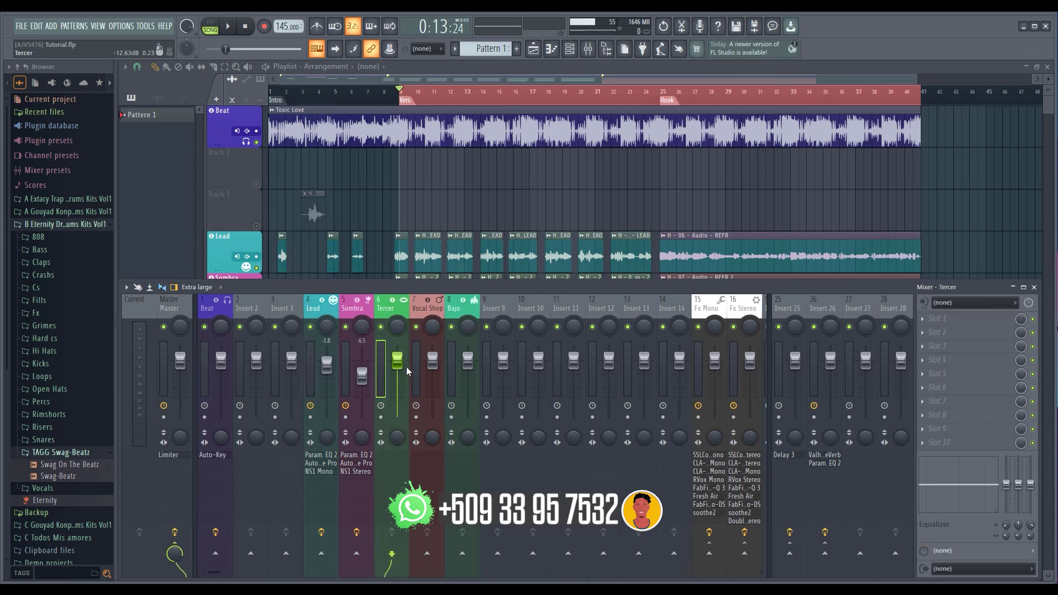
click(452, 375)
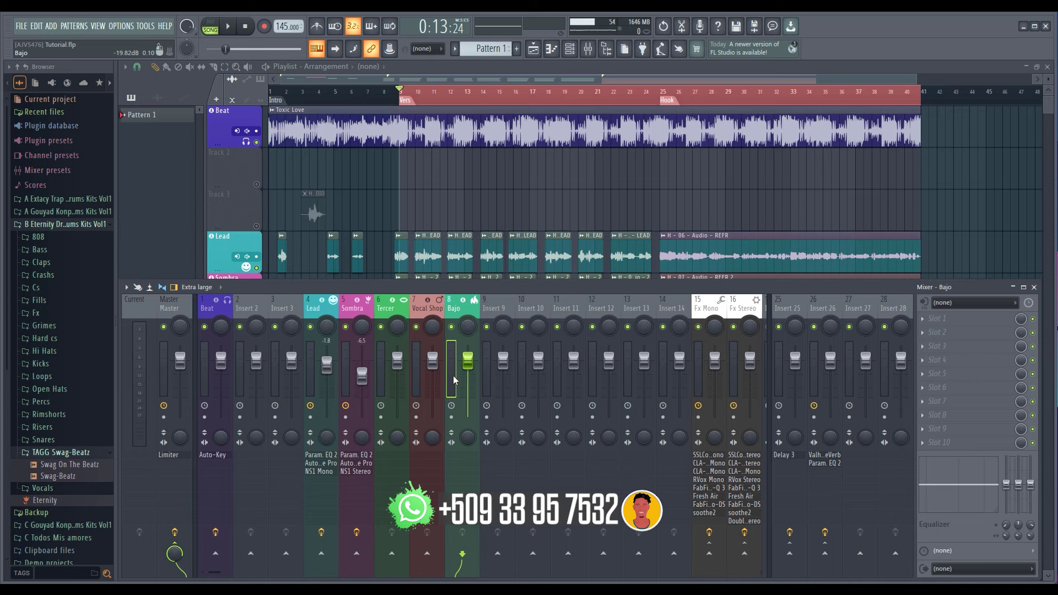
key(F9)
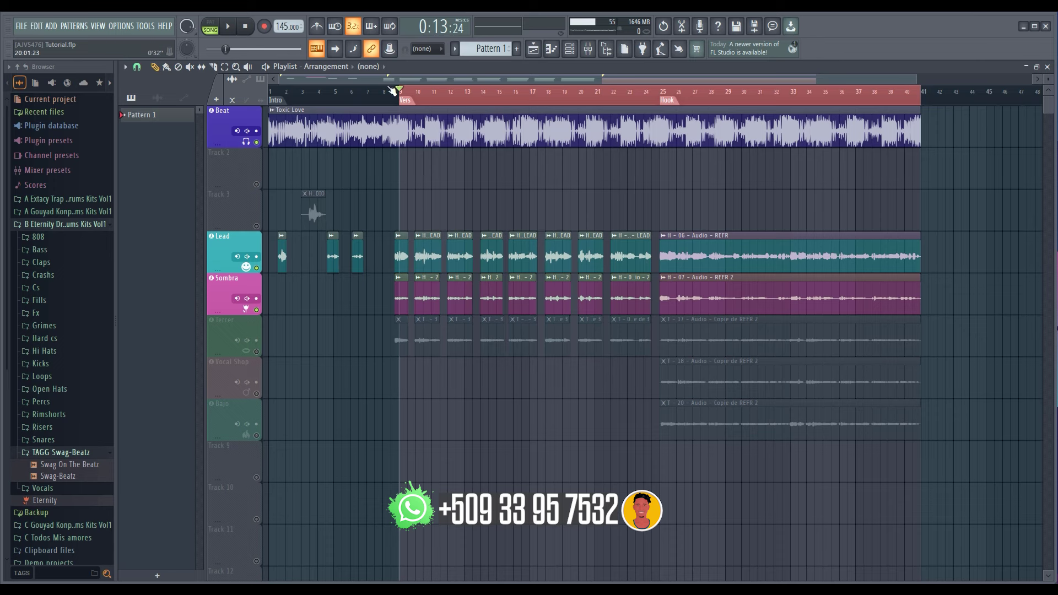
Clear the playlist's verse-to-hook time selection and play the song from the beginning
click(330, 104)
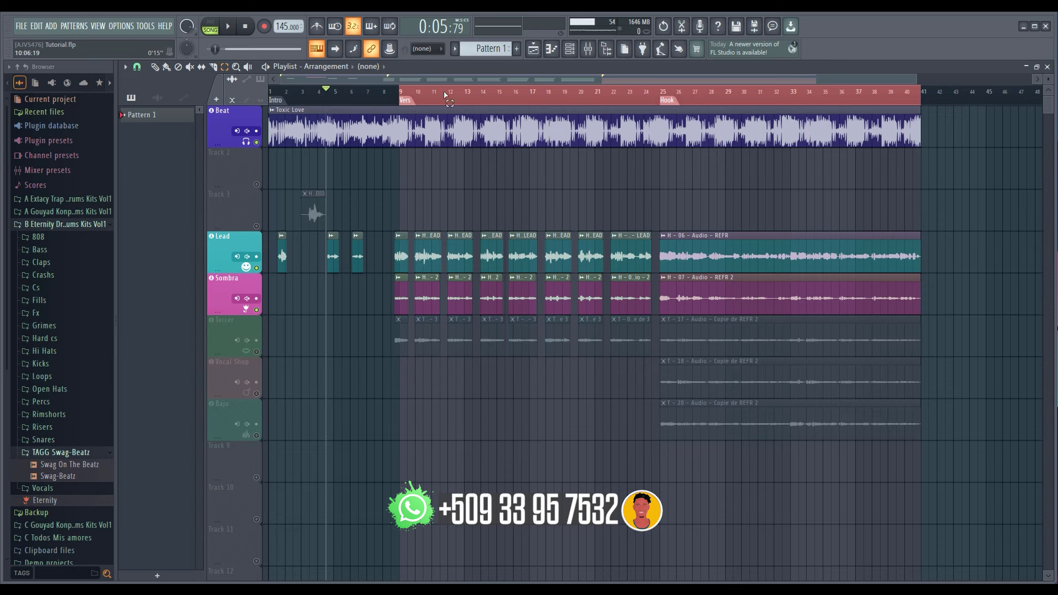
ctrl+click(444, 94)
click(245, 26)
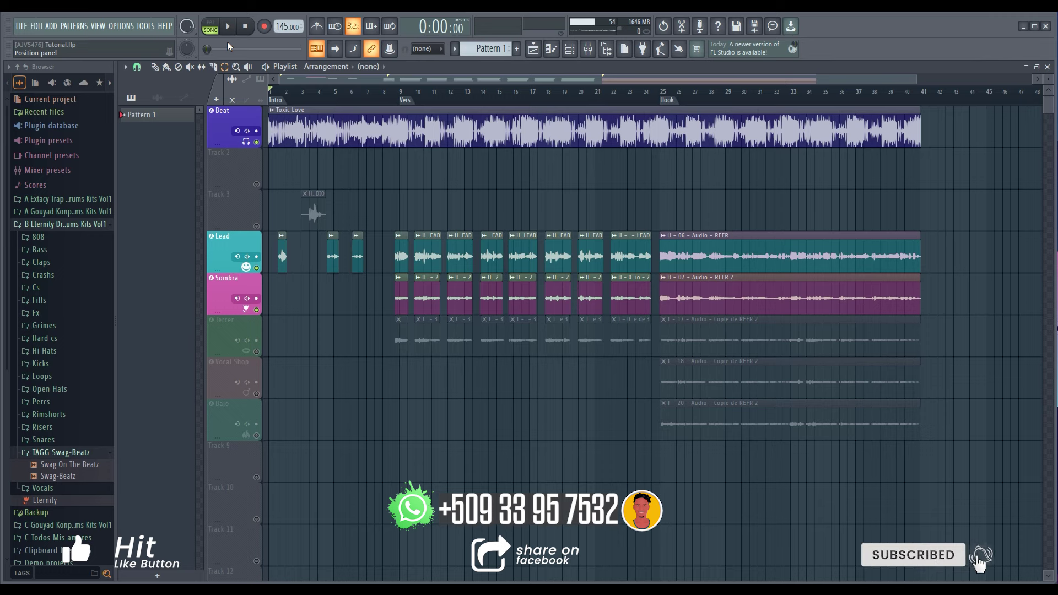
key(space)
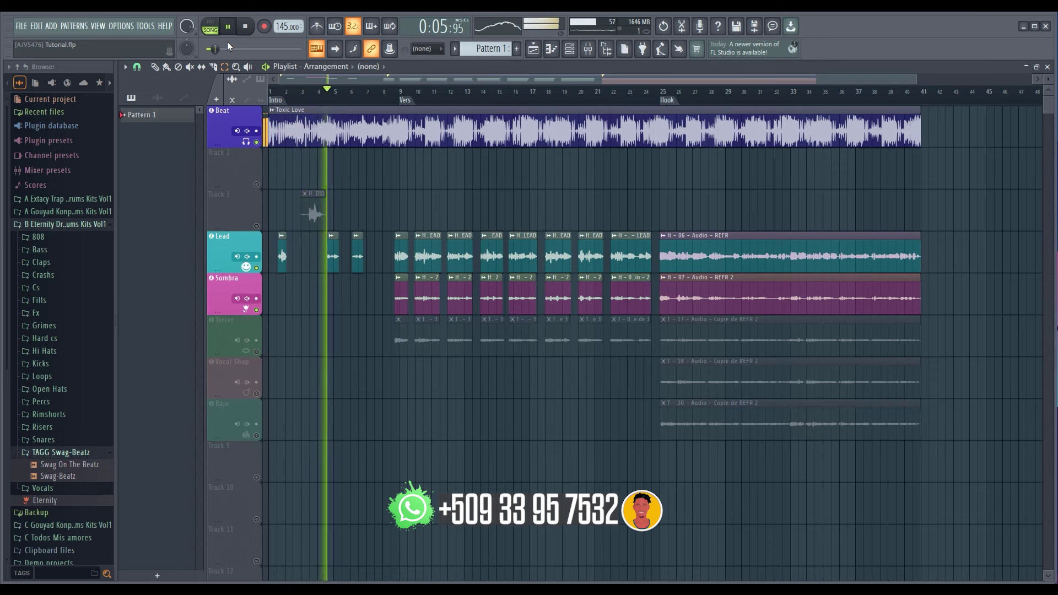
Unmute Track 3 in the playlist and save the project
click(256, 226)
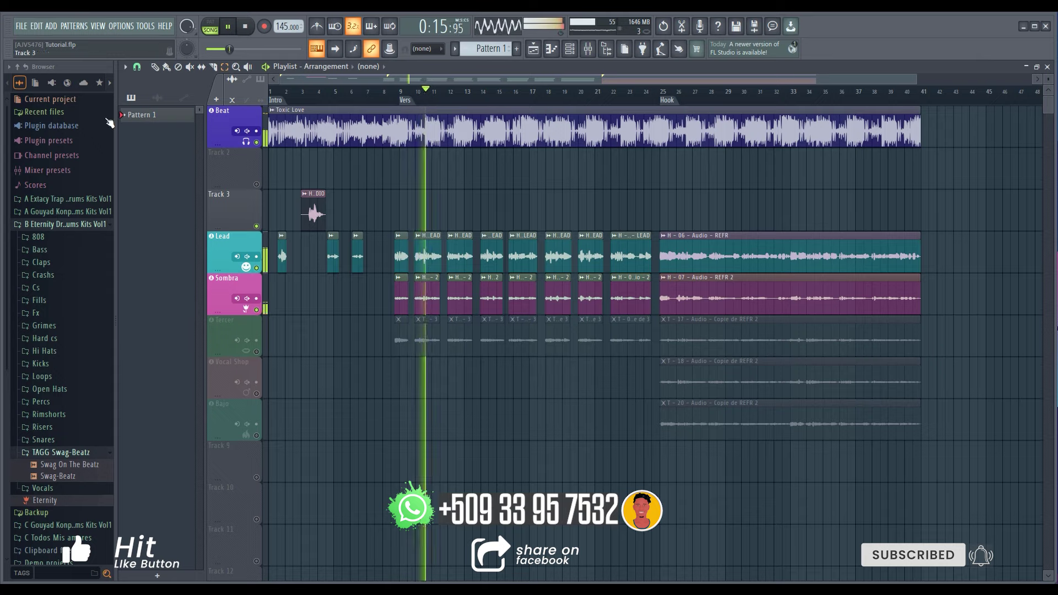
click(33, 26)
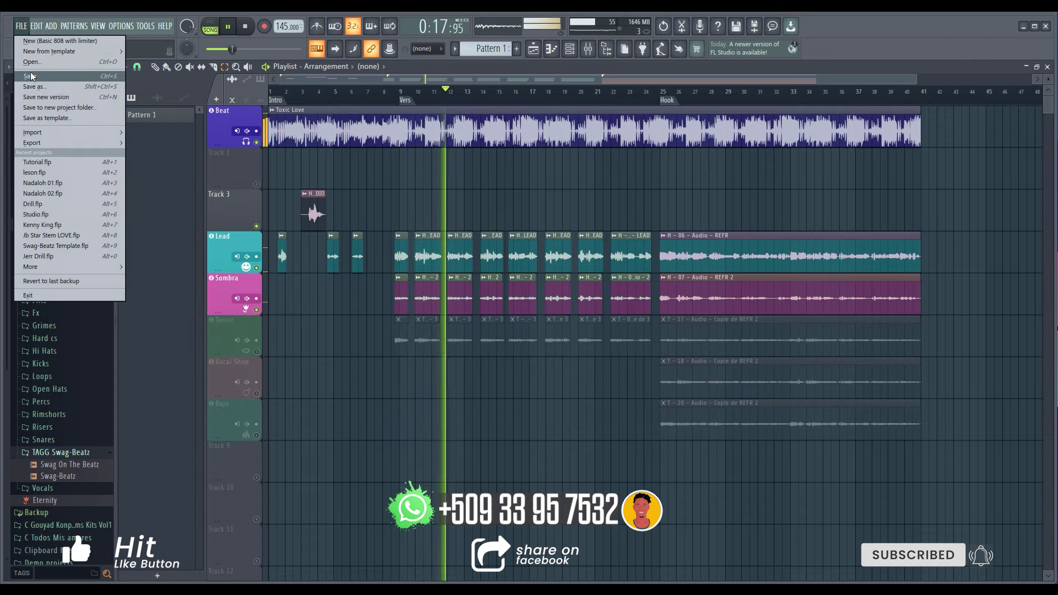
click(63, 81)
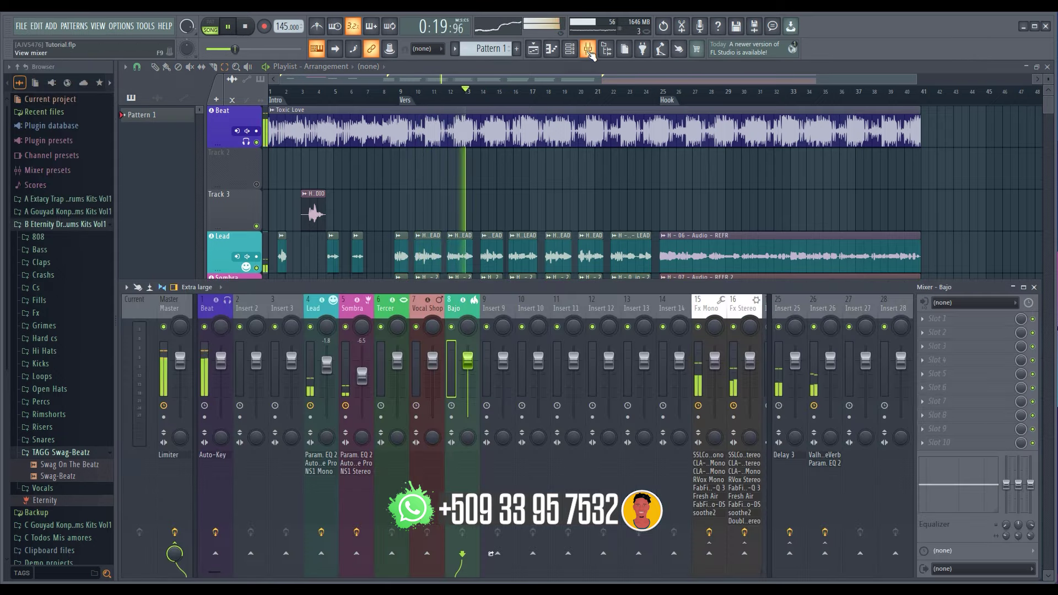
Watch the mixer levels while the song plays through the hook, and stop playback near its end
click(588, 48)
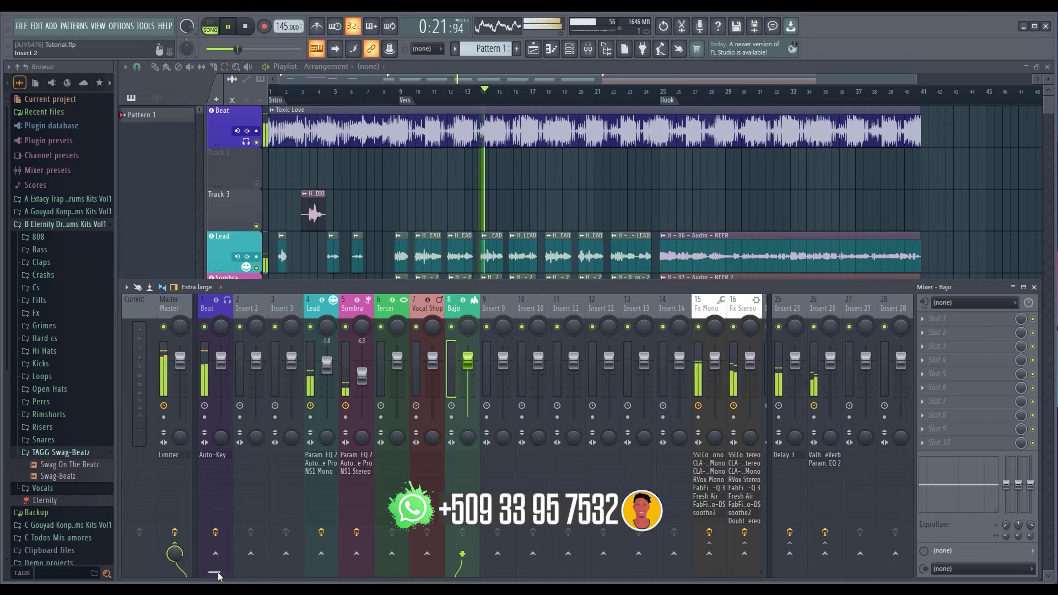
drag(215, 573, 209, 573)
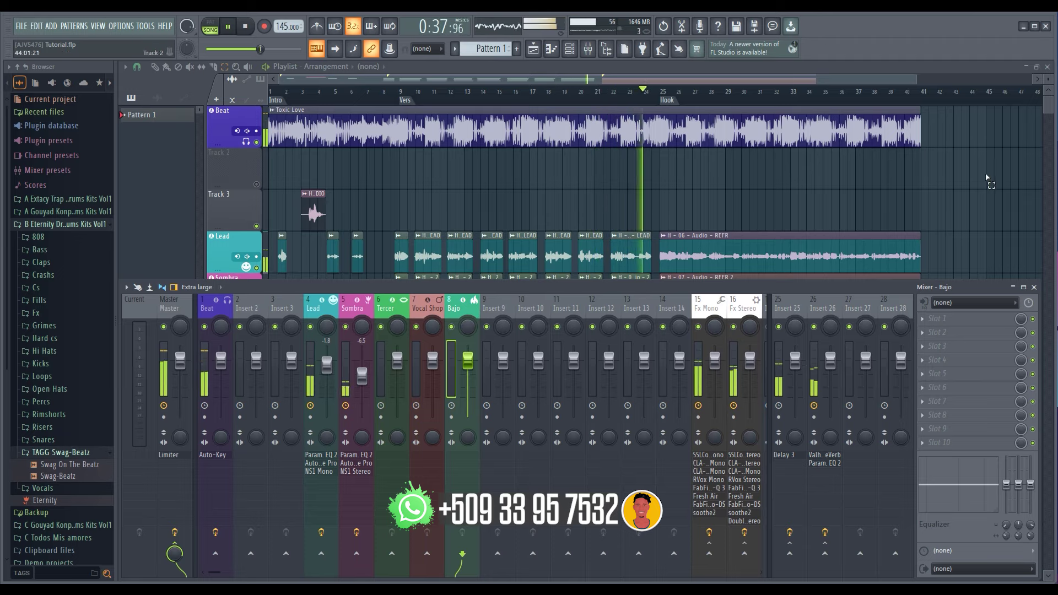
drag(918, 84, 1000, 84)
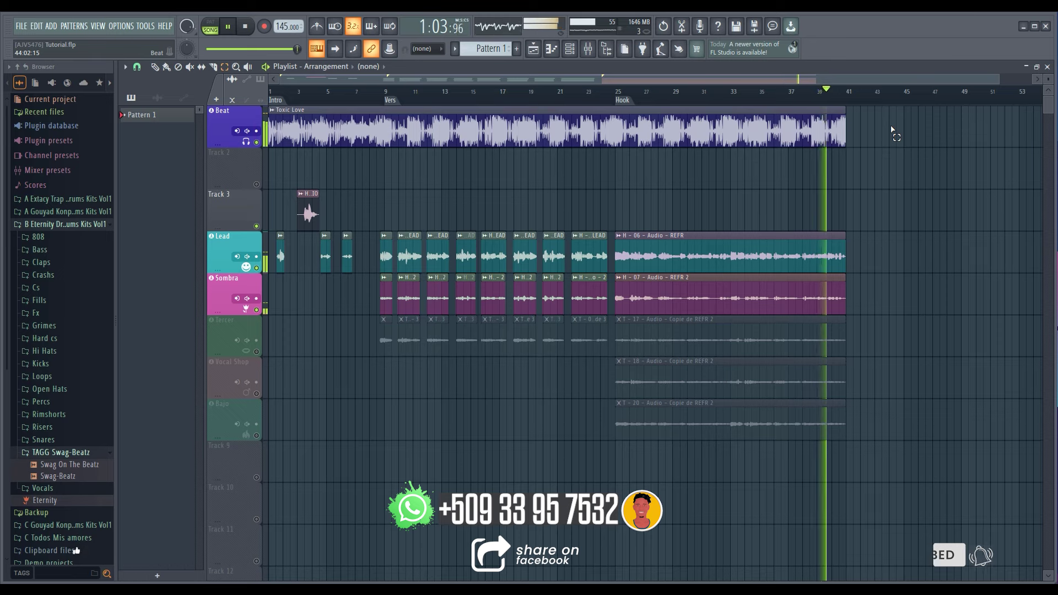
click(234, 32)
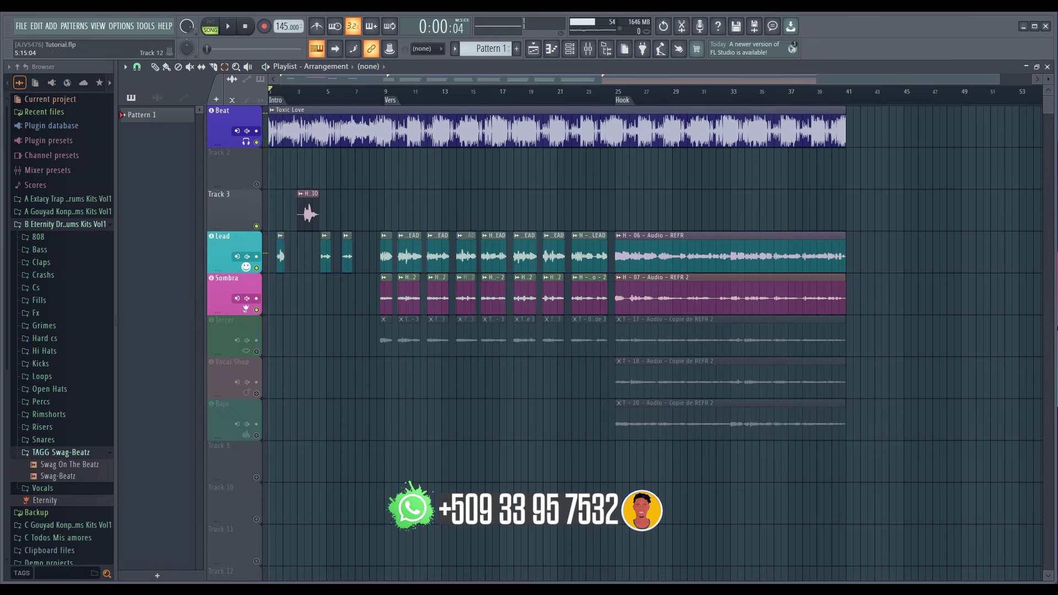